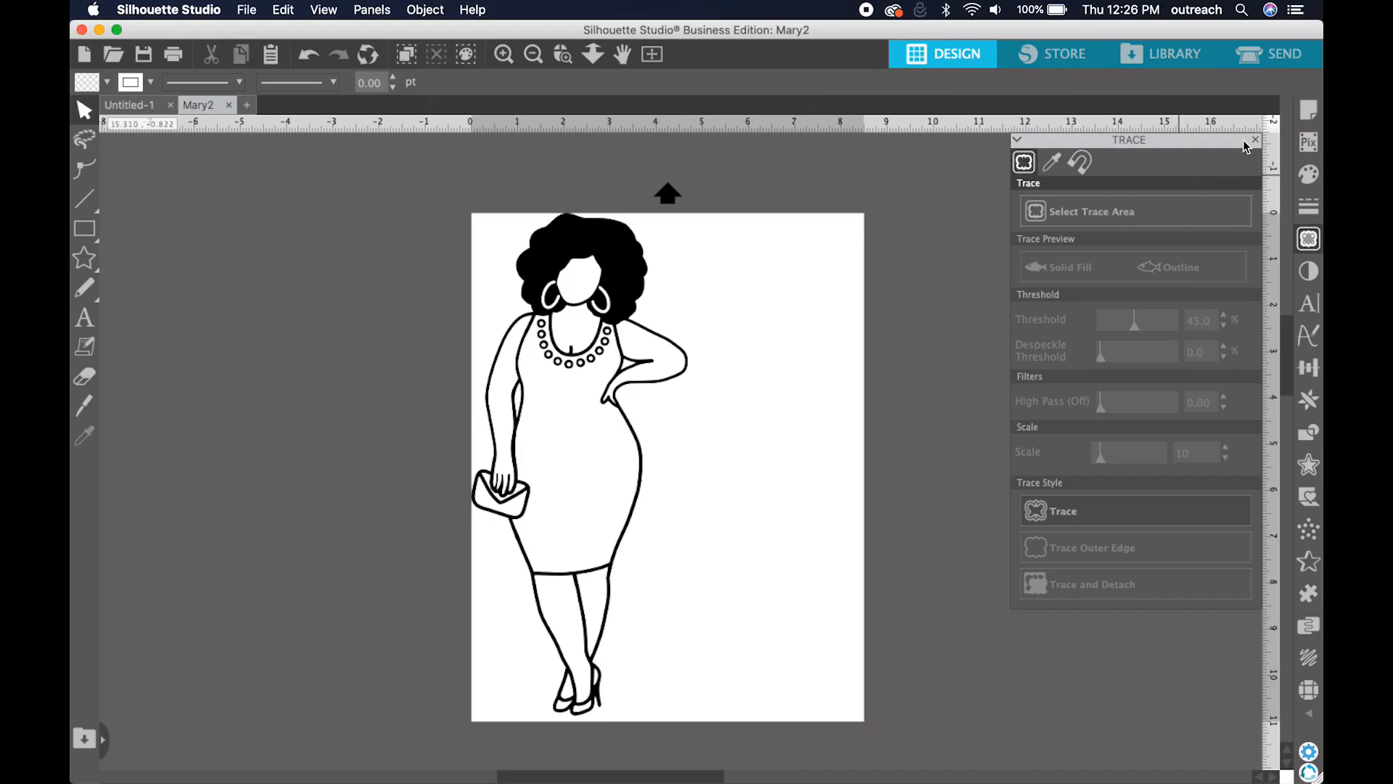
Trace the whole woman figure with the standard Trace style, then delete the original picture from beneath the outline
{"action": "left_click", "coordinate": [1256, 140]}
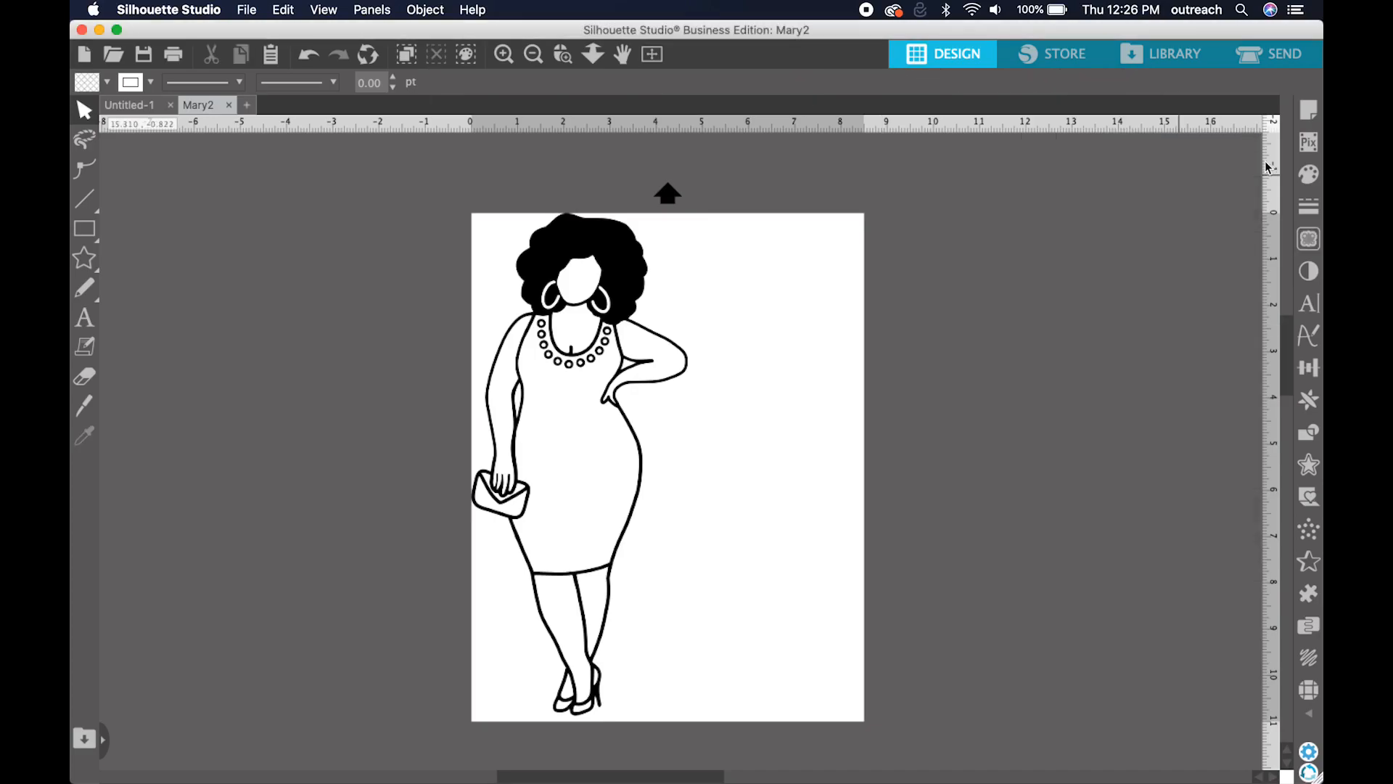
{"action": "left_click", "coordinate": [1309, 240]}
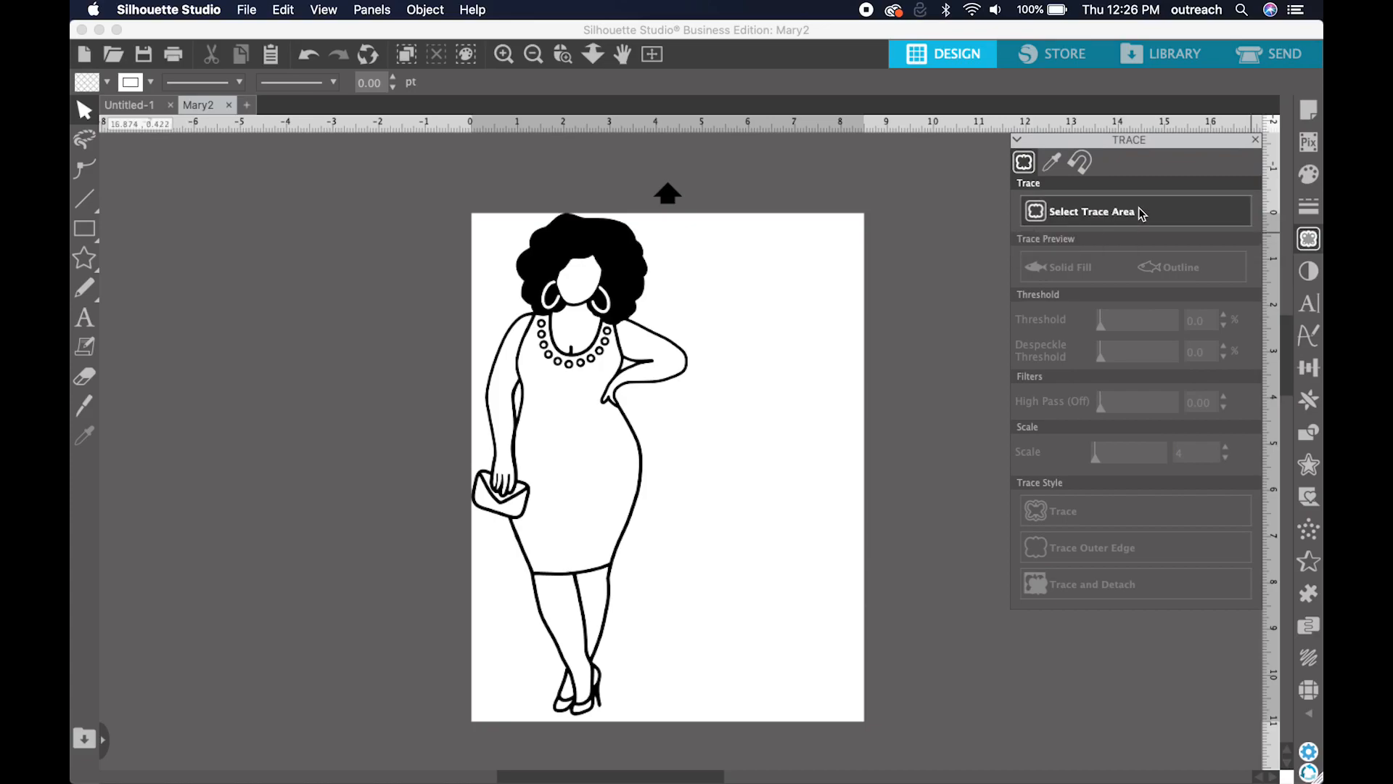
{"action": "left_click", "coordinate": [1140, 211]}
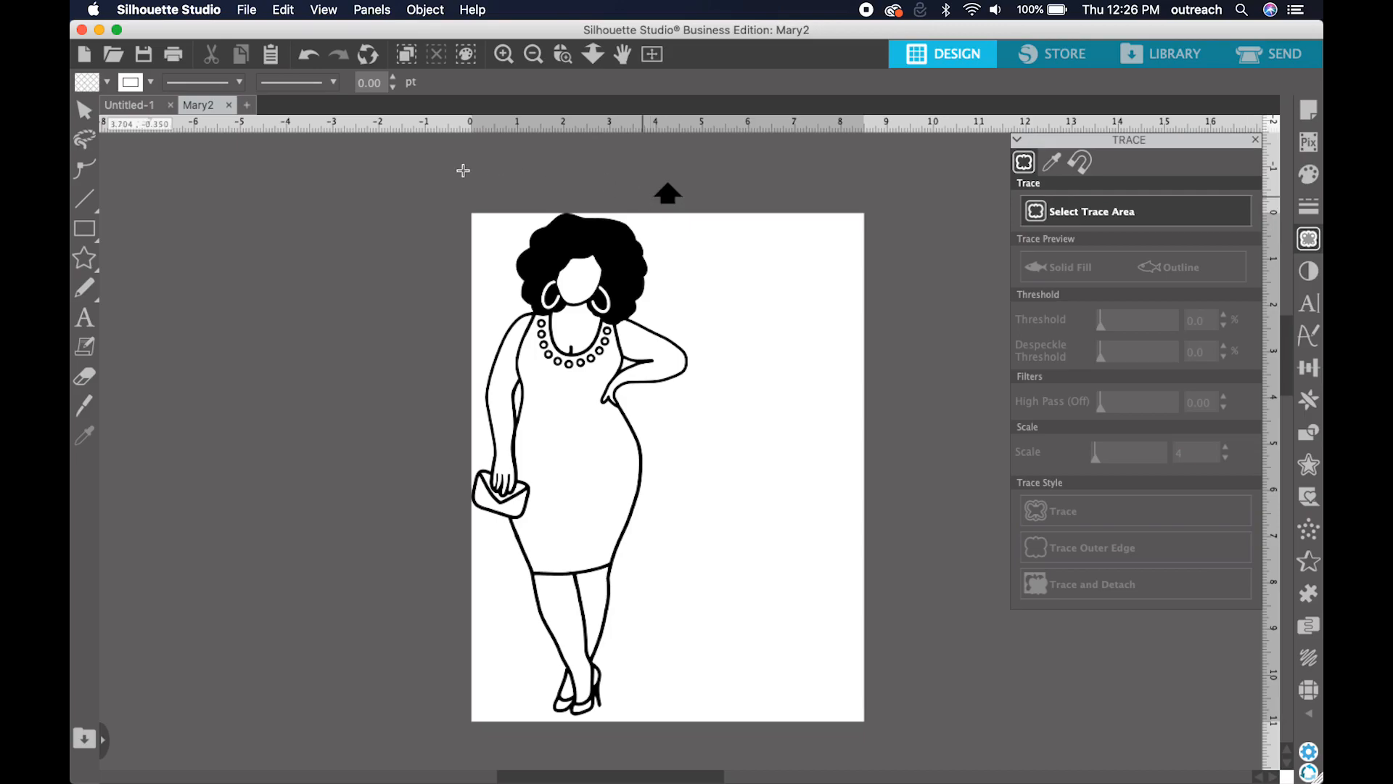
{"action": "left_click_drag", "start_coordinate": [401, 172], "coordinate": [808, 722]}
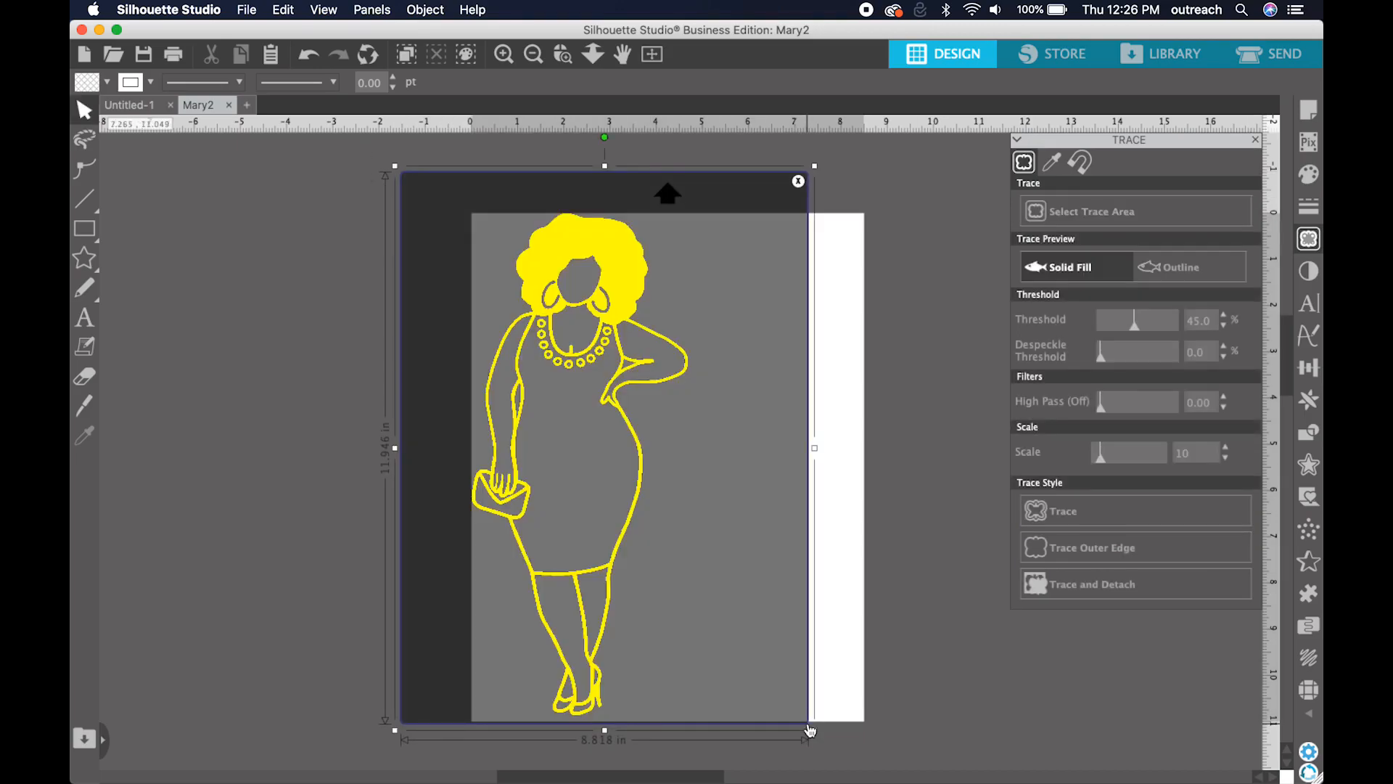
{"action": "left_click", "coordinate": [1052, 511]}
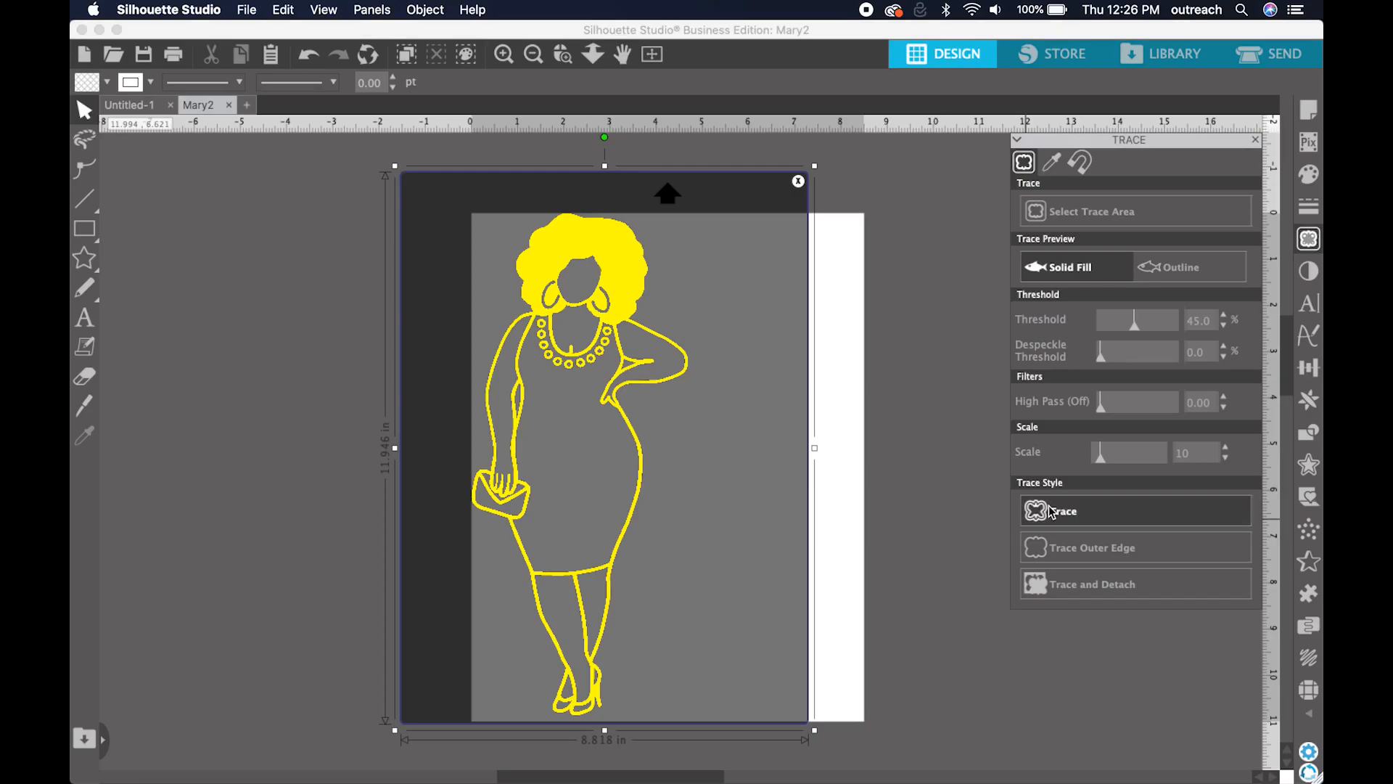
{"action": "left_click", "coordinate": [624, 264]}
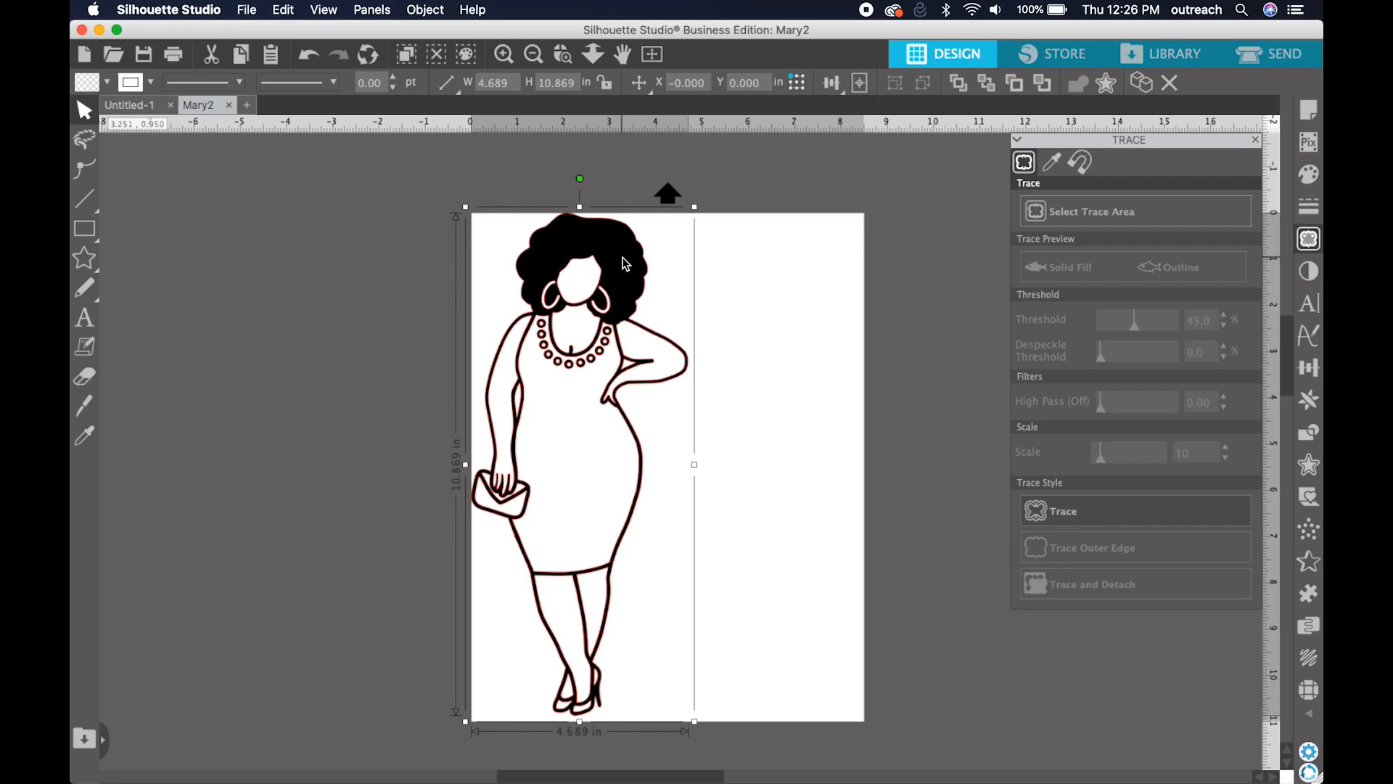
{"action": "key", "text": "Delete"}
Paste a copy of the traced outline on the empty area left of the page and release its compound path
{"action": "left_click", "coordinate": [600, 275]}
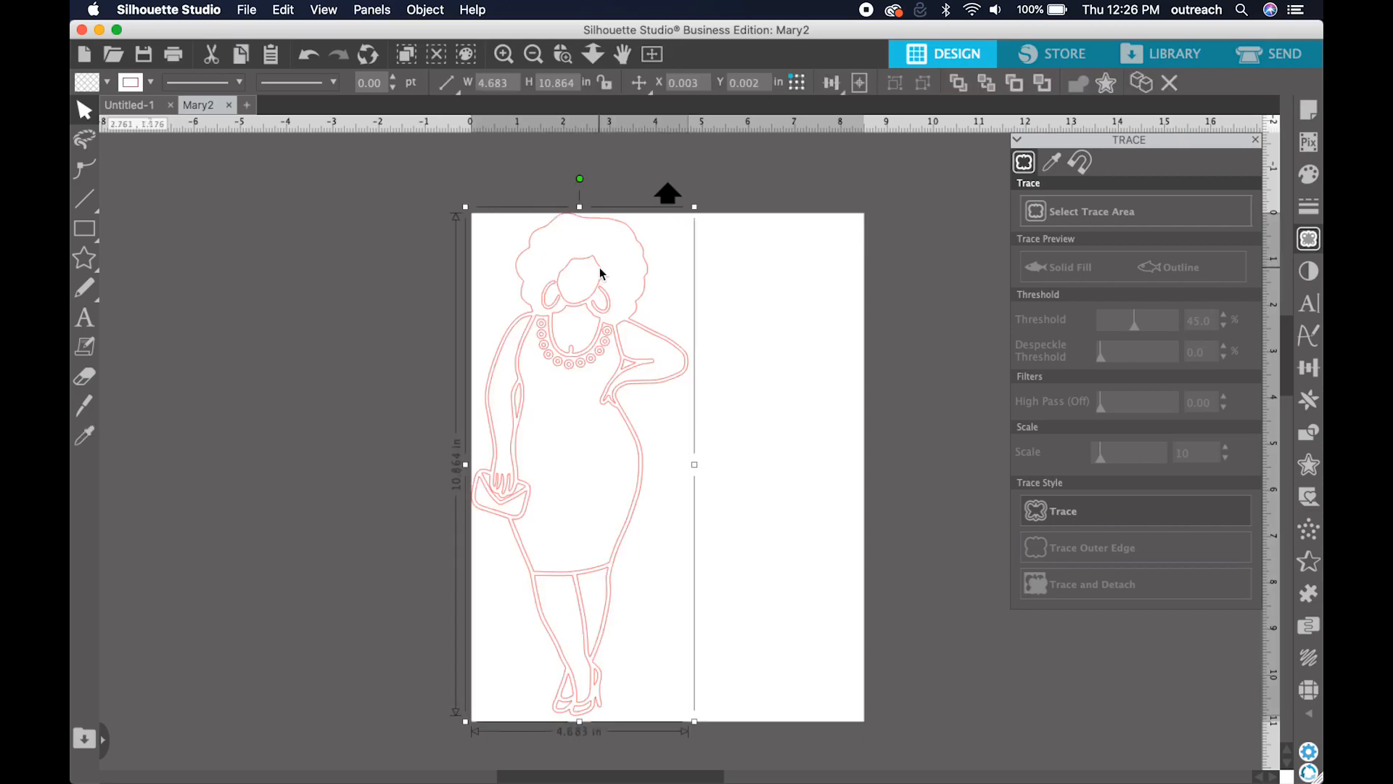
{"action": "key", "text": "super+c"}
{"action": "key", "text": "super+v"}
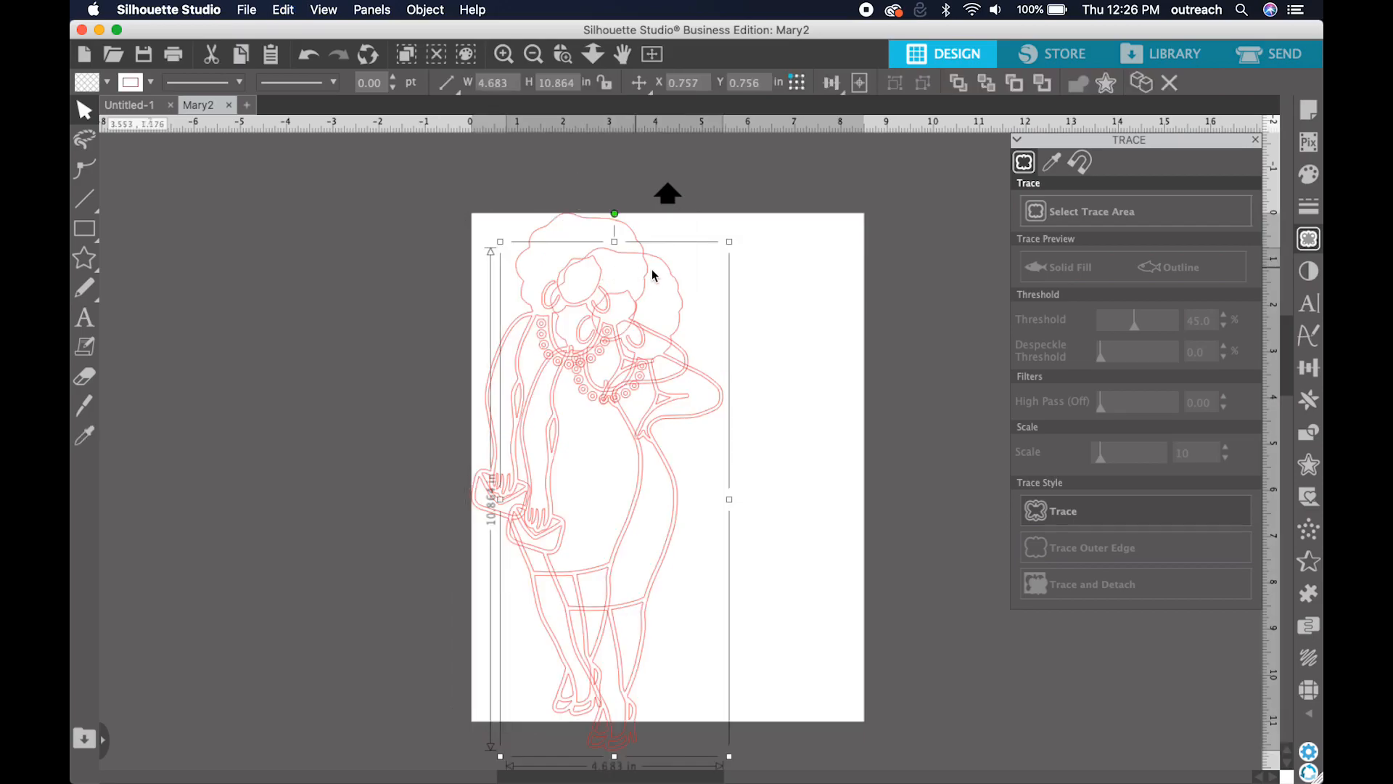
{"action": "mouse_move", "coordinate": [672, 283]}
{"action": "left_mouse_down"}
{"action": "mouse_move", "coordinate": [473, 259]}
{"action": "mouse_move", "coordinate": [411, 228]}
{"action": "left_mouse_up"}
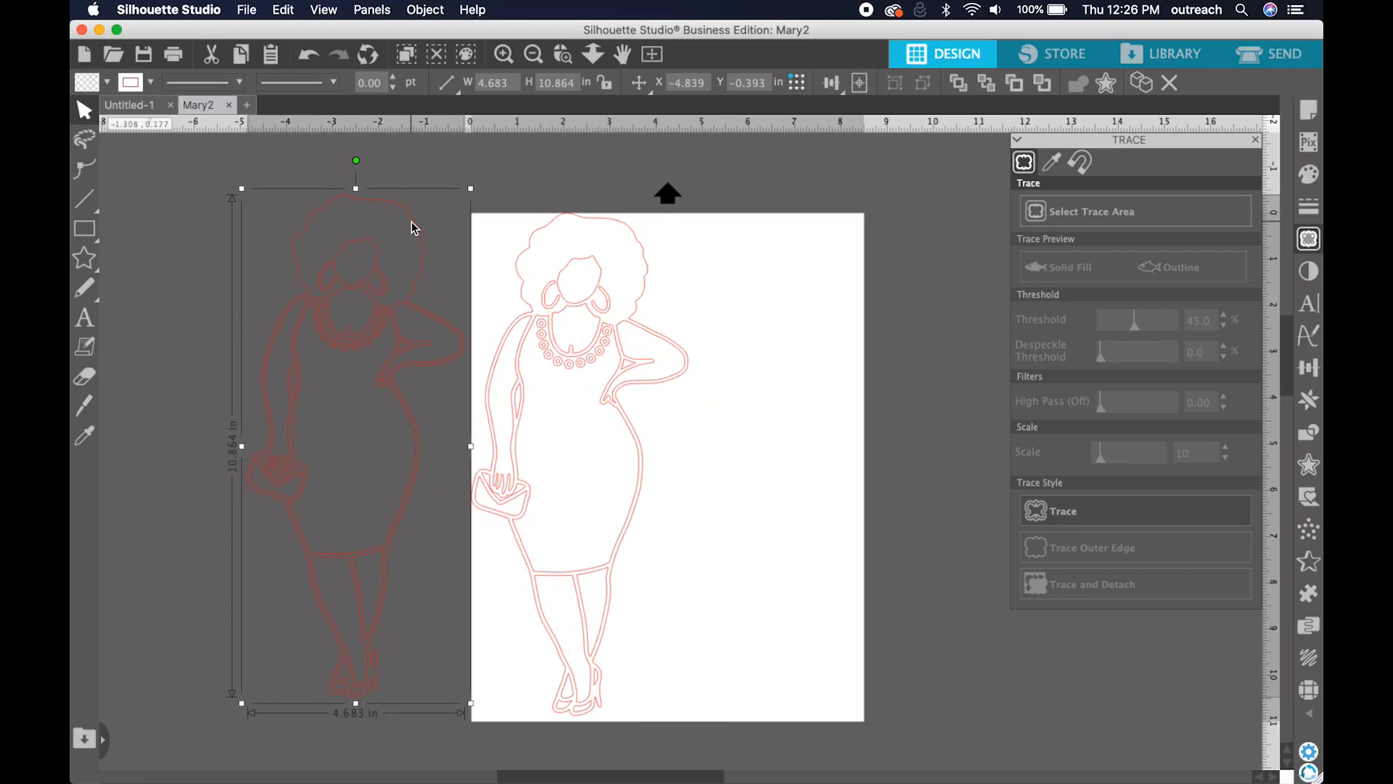
{"action": "right_click", "coordinate": [412, 229]}
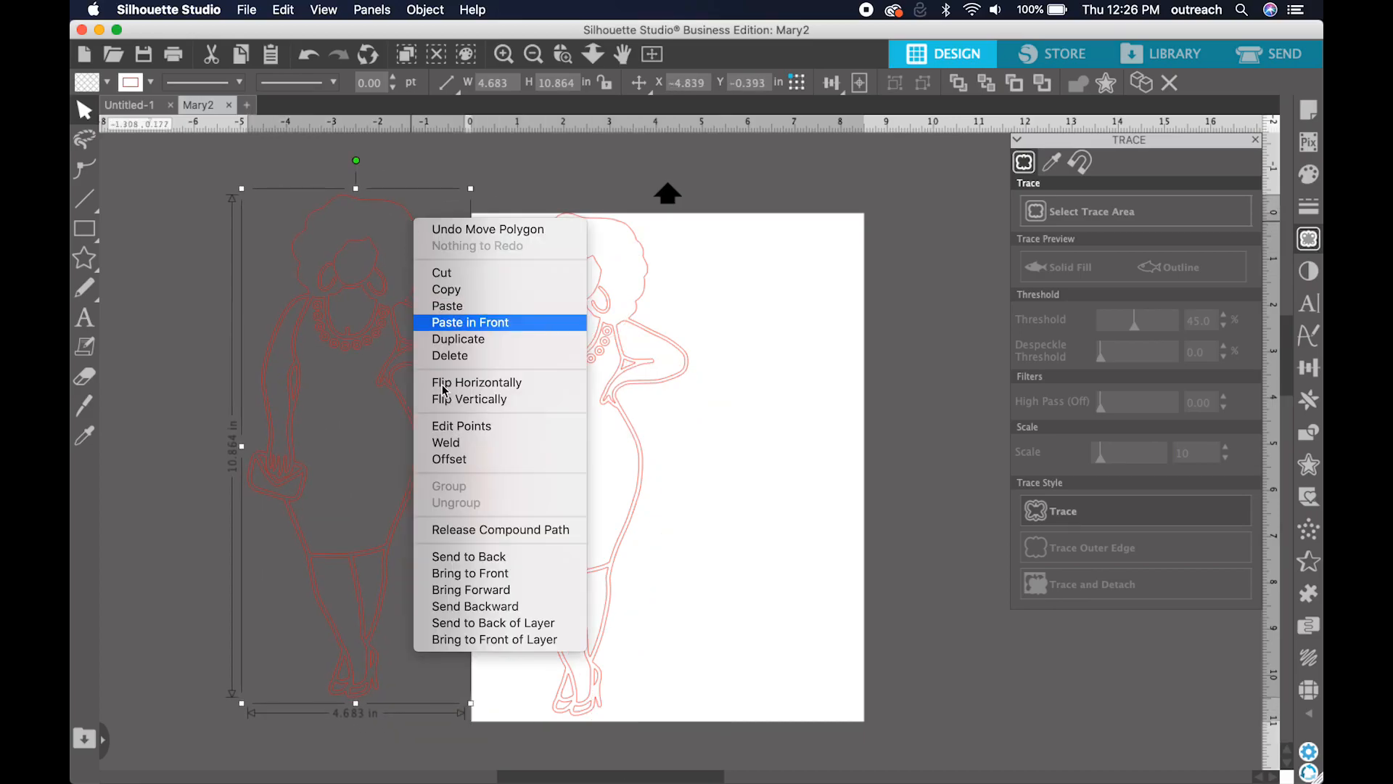
{"action": "left_click", "coordinate": [478, 528]}
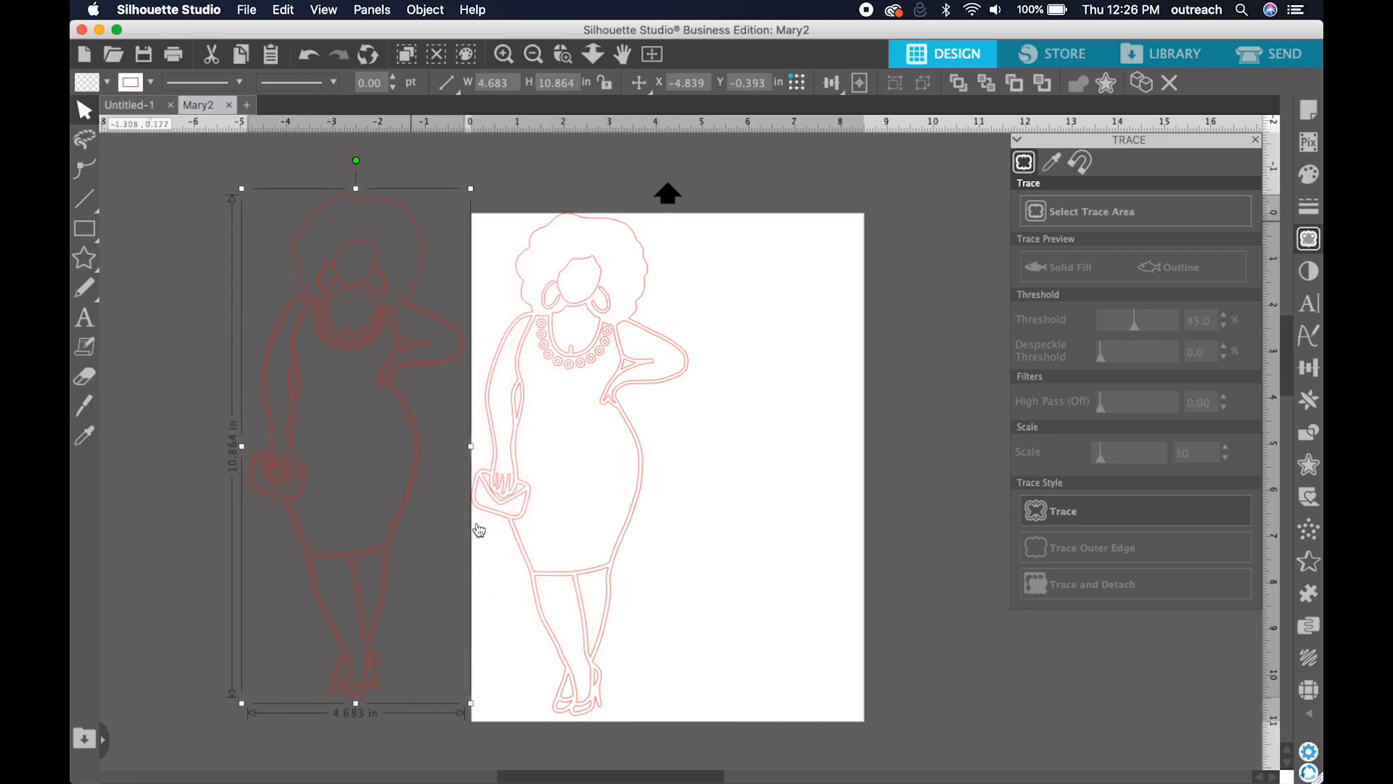
Give the traced figure on the page a black fill and a black line colour
{"action": "left_click", "coordinate": [519, 187]}
{"action": "left_click", "coordinate": [560, 221]}
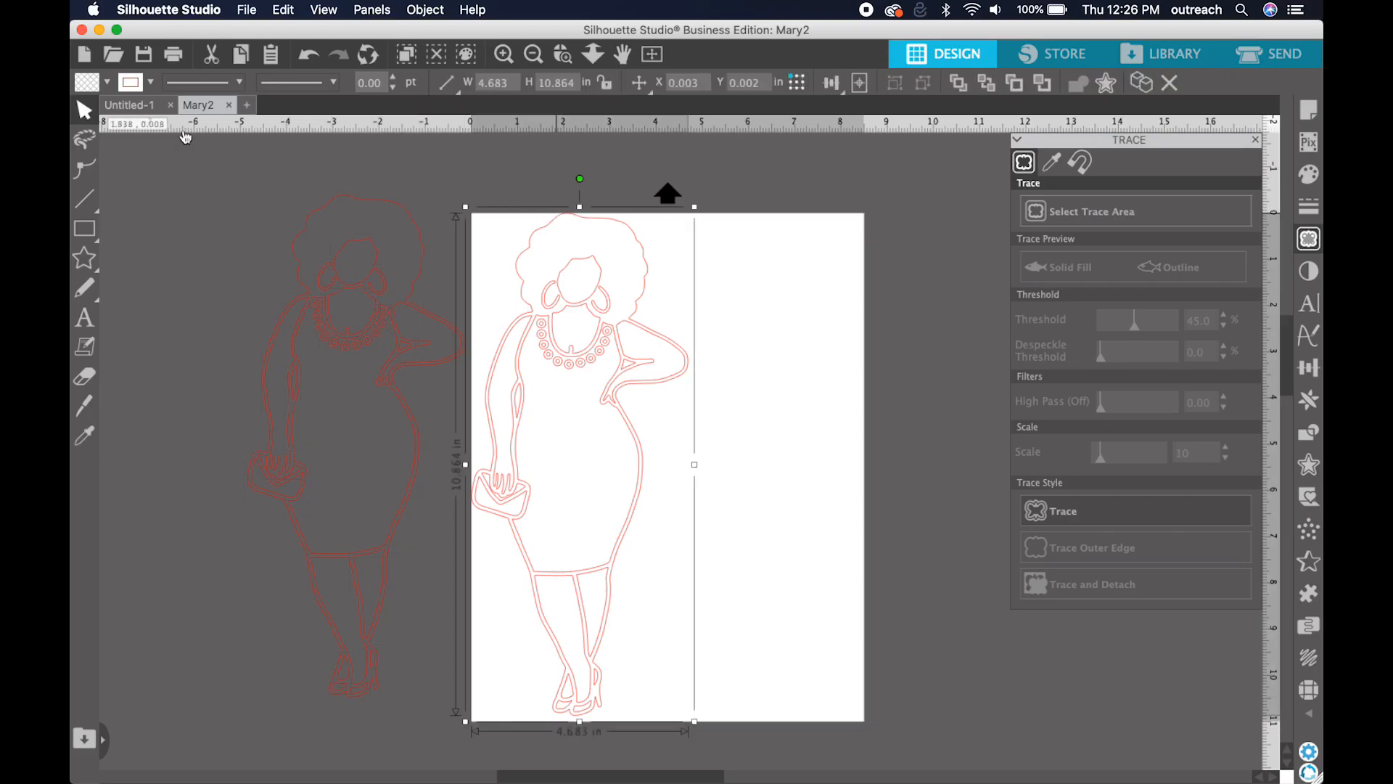
{"action": "left_click", "coordinate": [108, 83]}
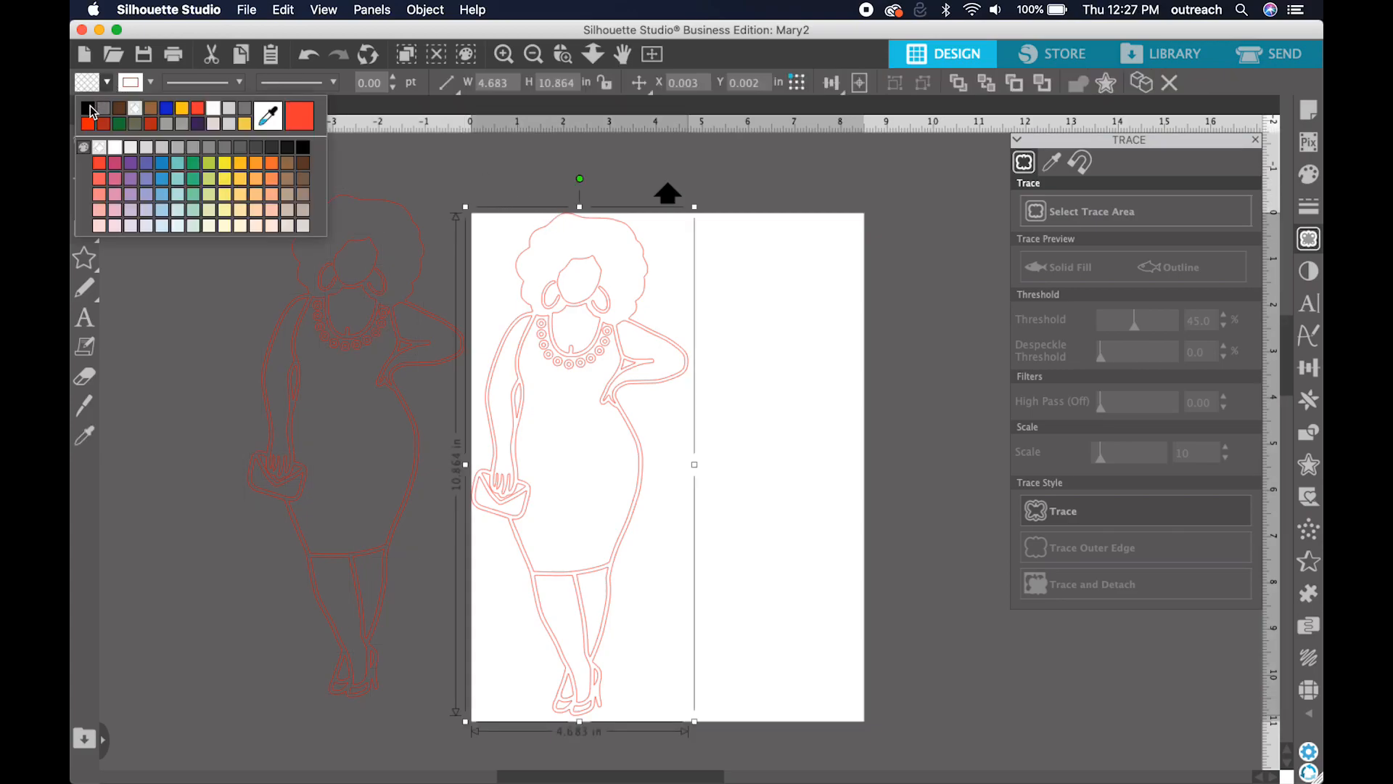
{"action": "left_click", "coordinate": [87, 108]}
{"action": "left_click", "coordinate": [150, 85]}
{"action": "left_click", "coordinate": [146, 89]}
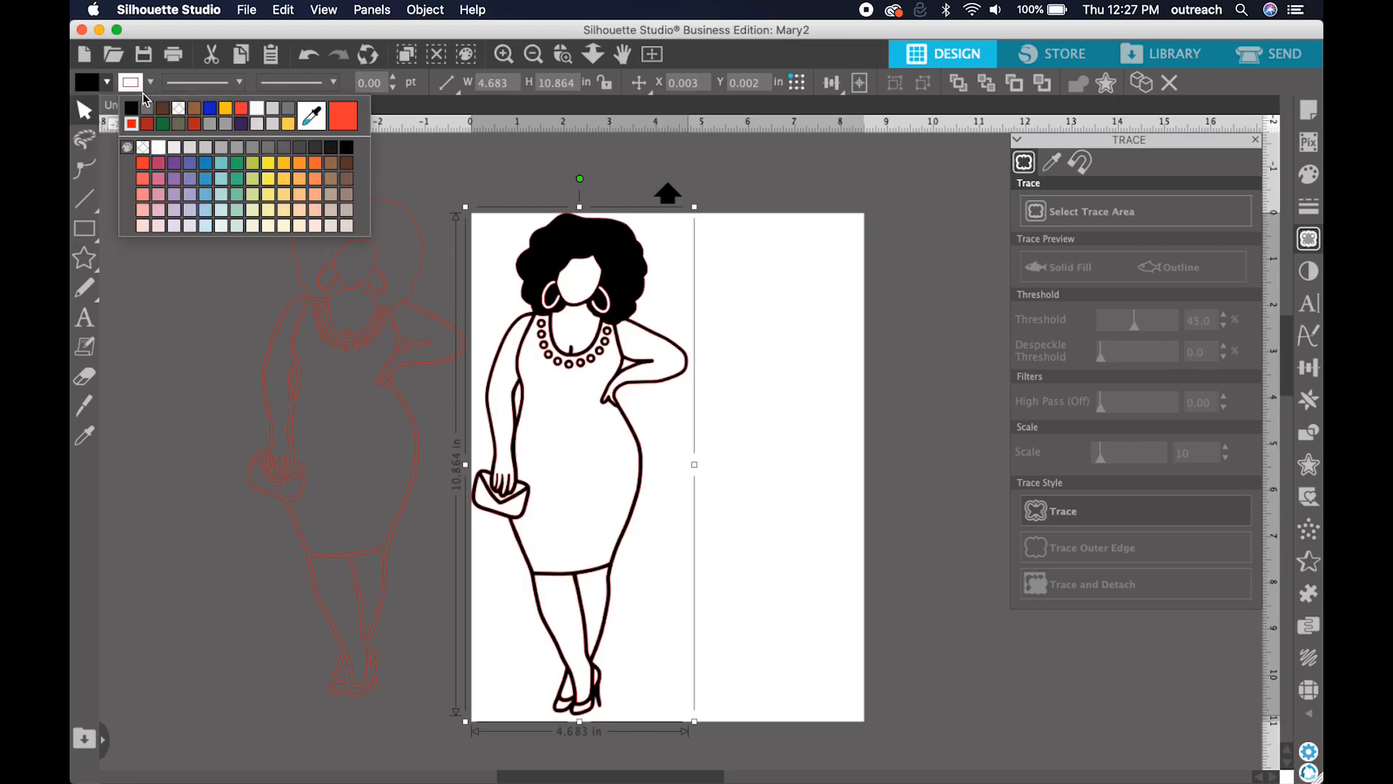
{"action": "left_click", "coordinate": [803, 381]}
Duplicate all the released outline pieces and place the copy beside the black figure, overlapping the page's right edge
{"action": "left_click", "coordinate": [309, 246]}
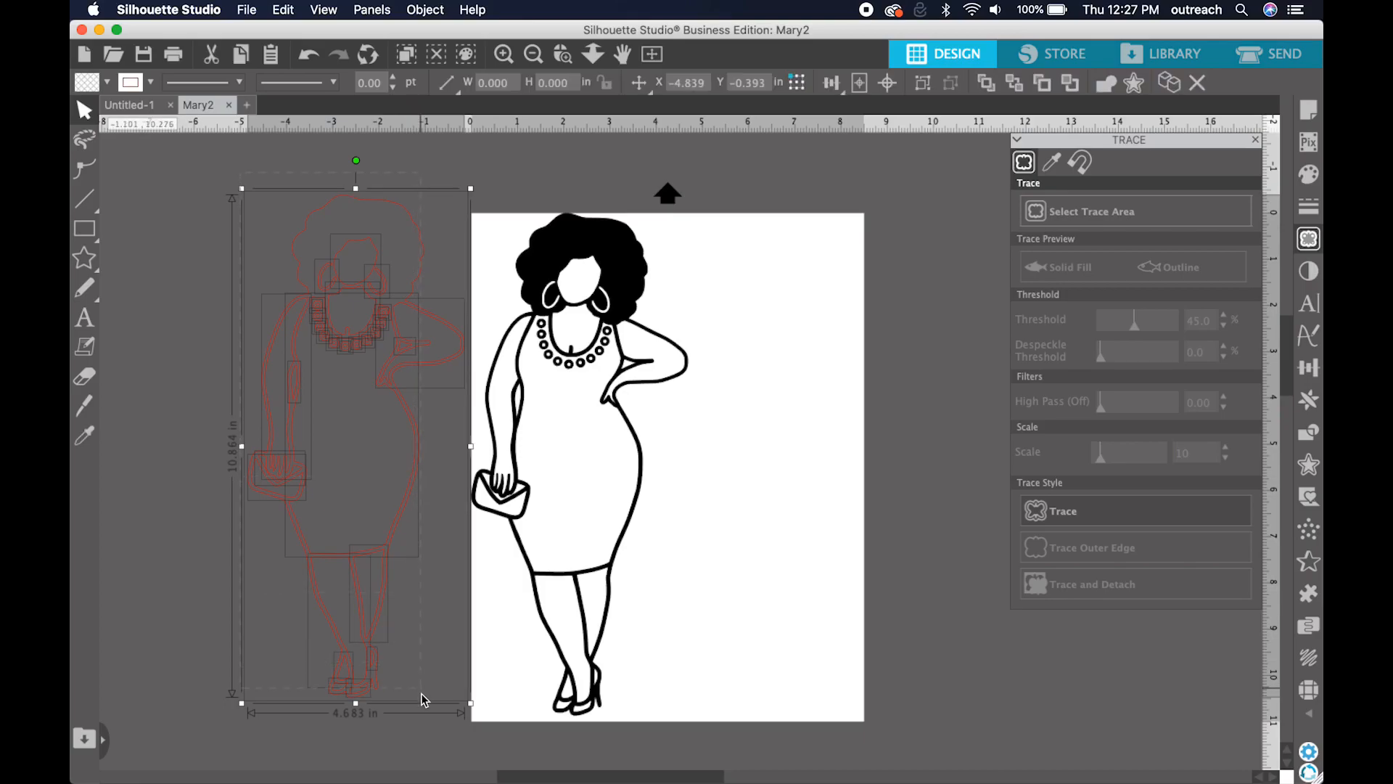
{"action": "key", "text": "super+c"}
{"action": "key", "text": "super+v"}
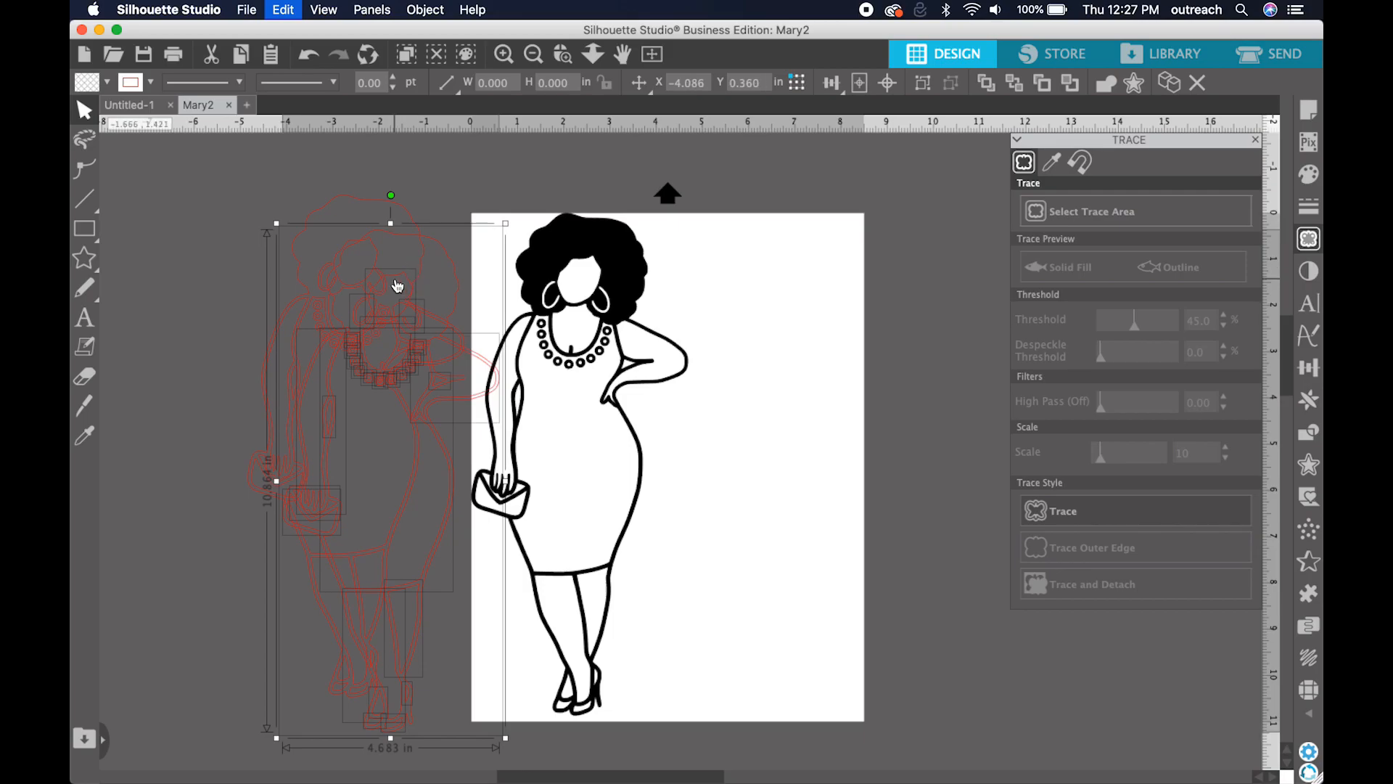
{"action": "left_click_drag", "start_coordinate": [398, 289], "coordinate": [842, 331]}
{"action": "left_click_drag", "start_coordinate": [857, 260], "coordinate": [854, 255]}
{"action": "left_click", "coordinate": [714, 178]}
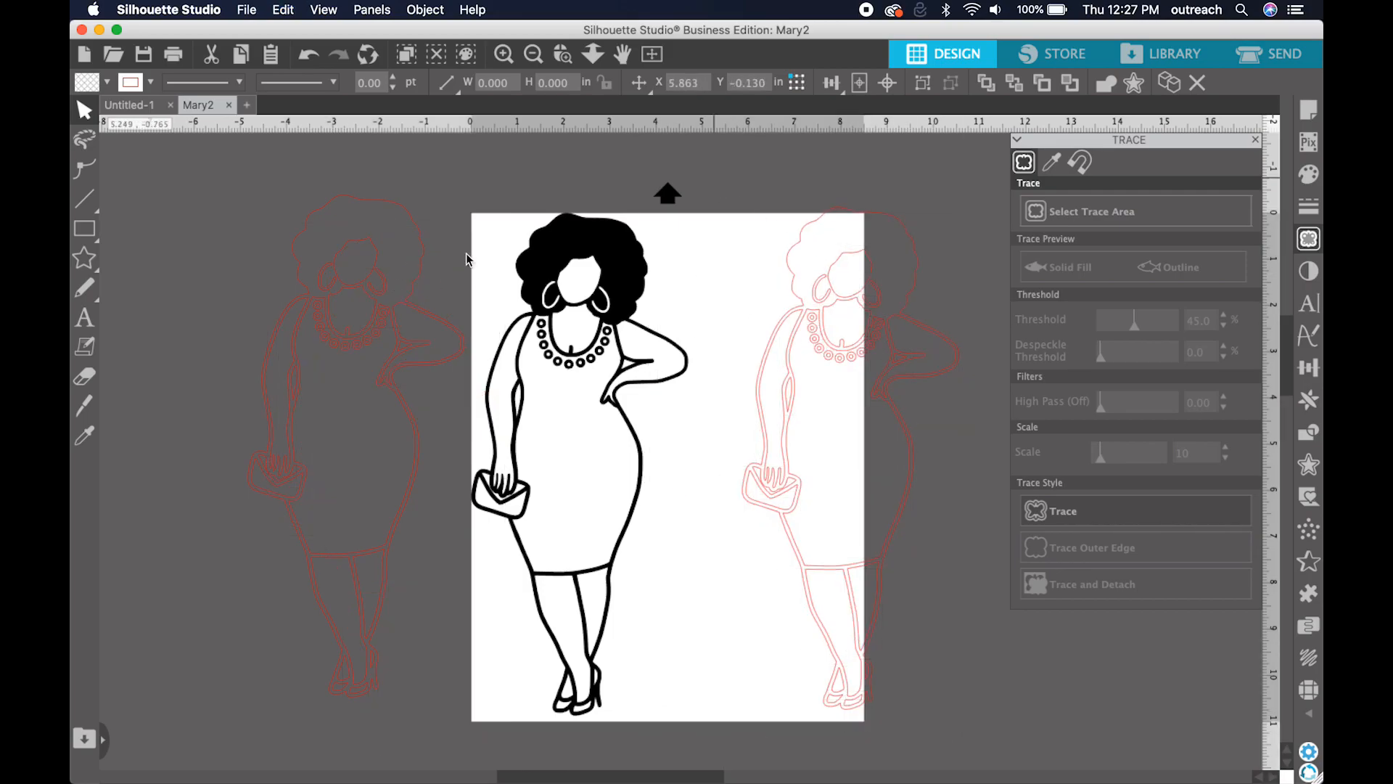
Delete the hair, clutch purse and dress outlines from the released copy left of the page
{"action": "left_click", "coordinate": [411, 217]}
{"action": "key", "text": "Delete"}
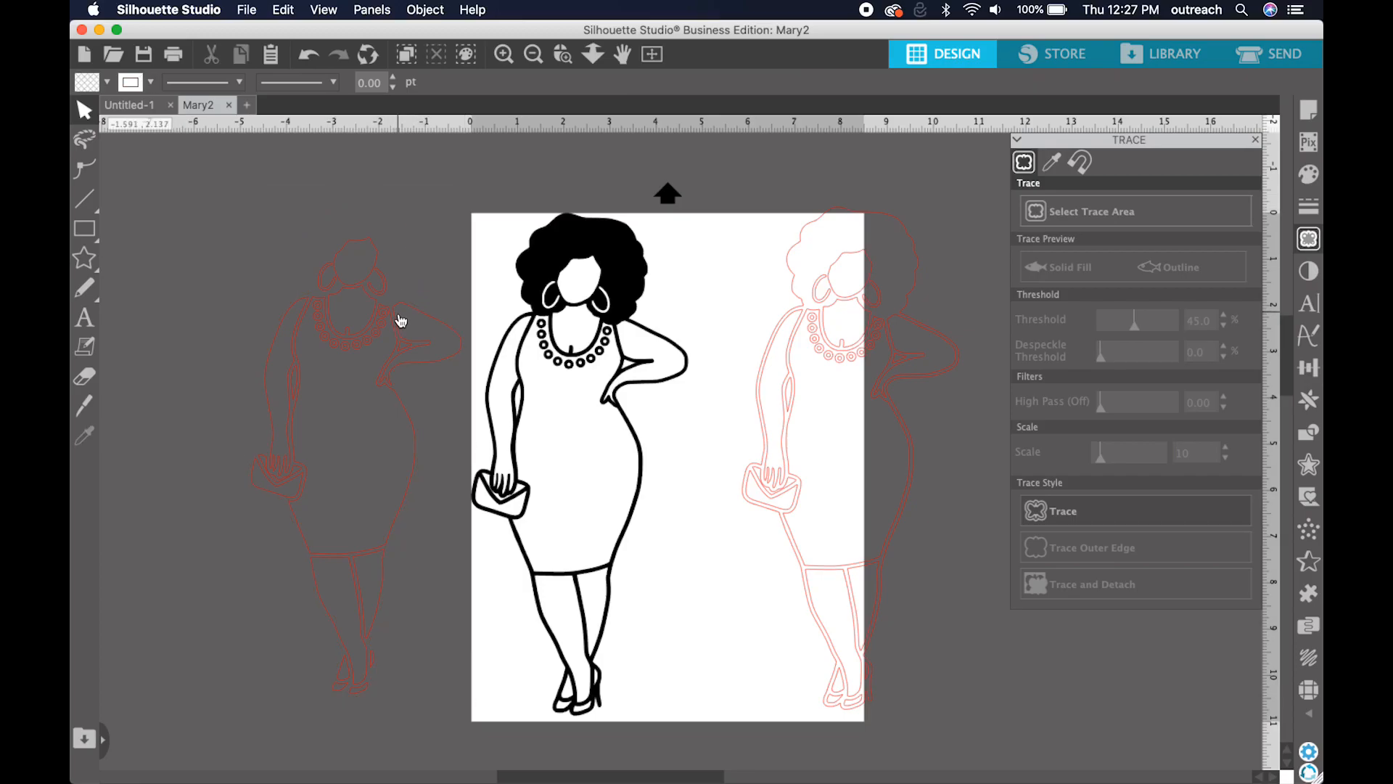
{"action": "left_click", "coordinate": [269, 496]}
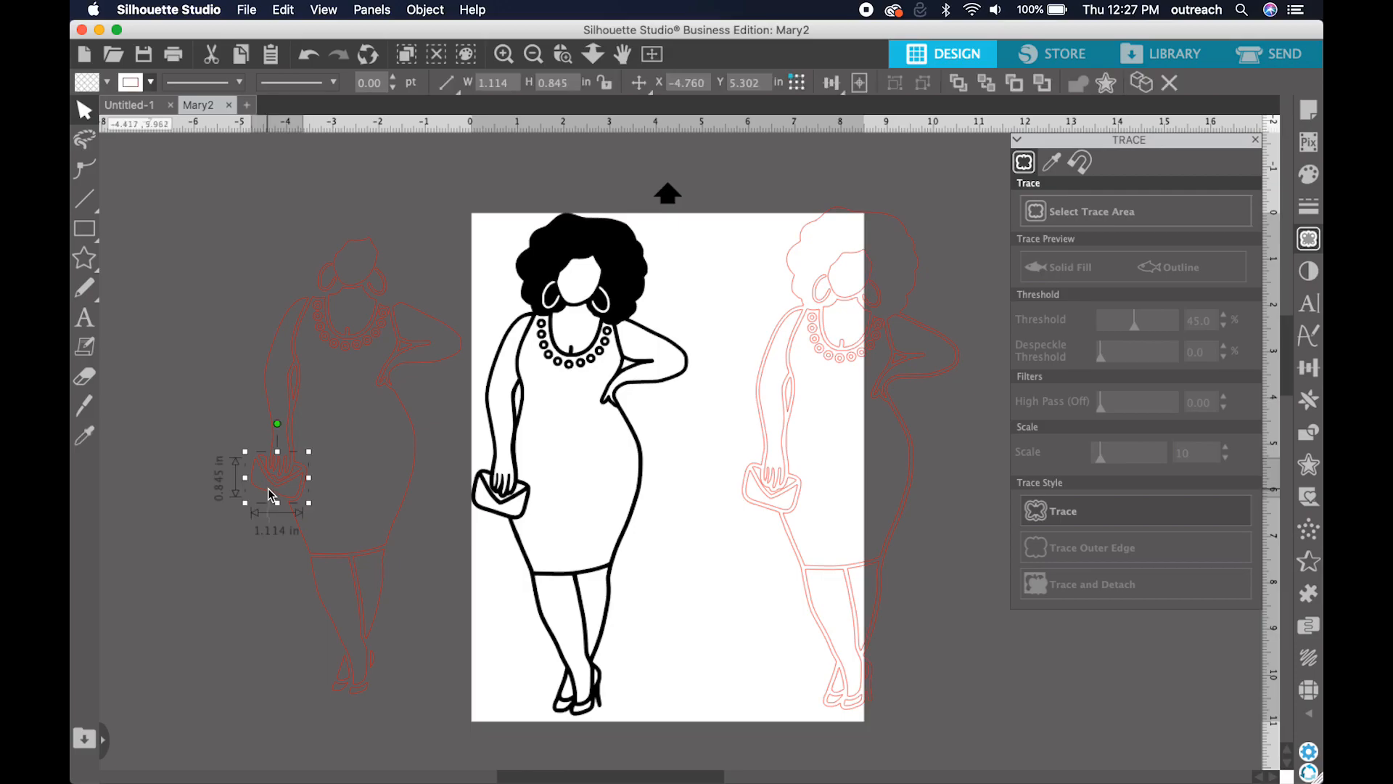
{"action": "key", "text": "Delete"}
{"action": "left_click", "coordinate": [272, 483]}
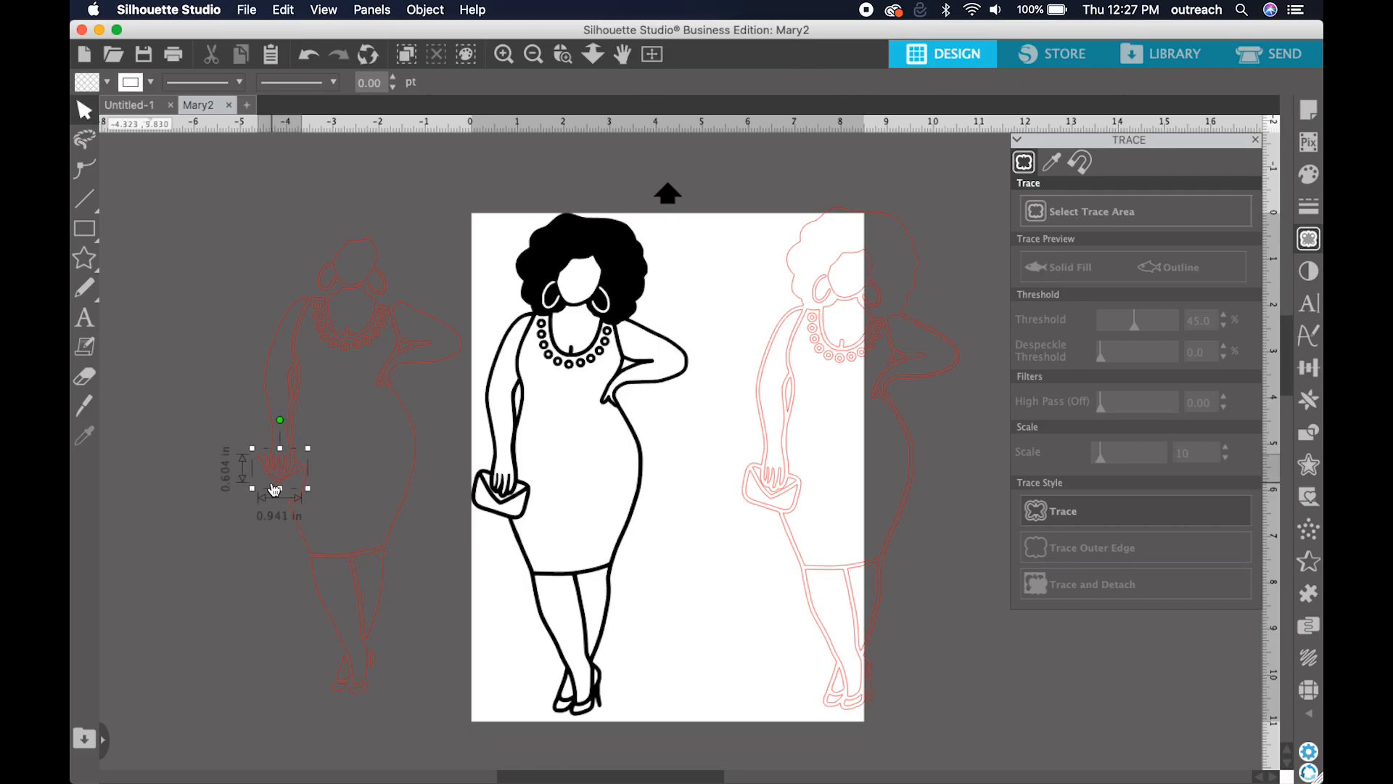
{"action": "key", "text": "Delete"}
{"action": "left_click", "coordinate": [296, 515]}
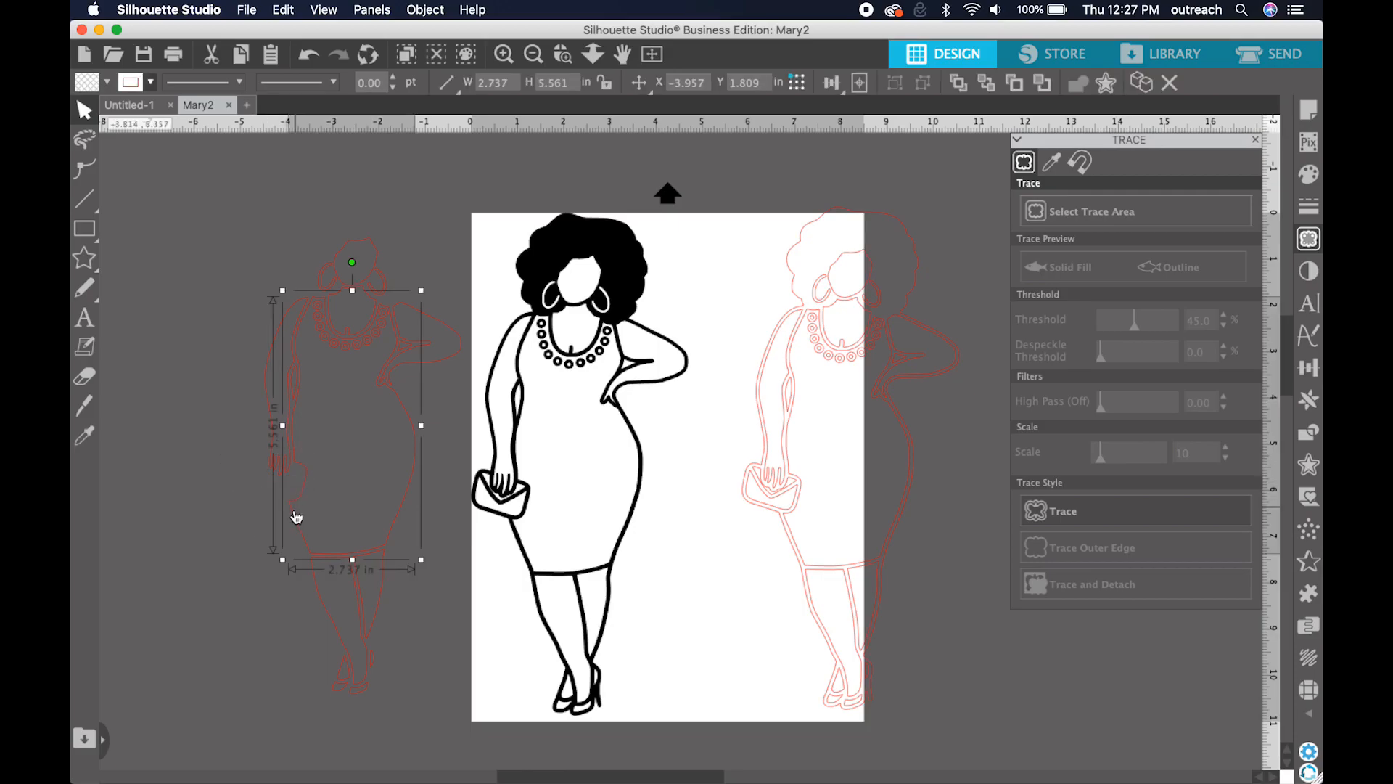
{"action": "key", "text": "Delete"}
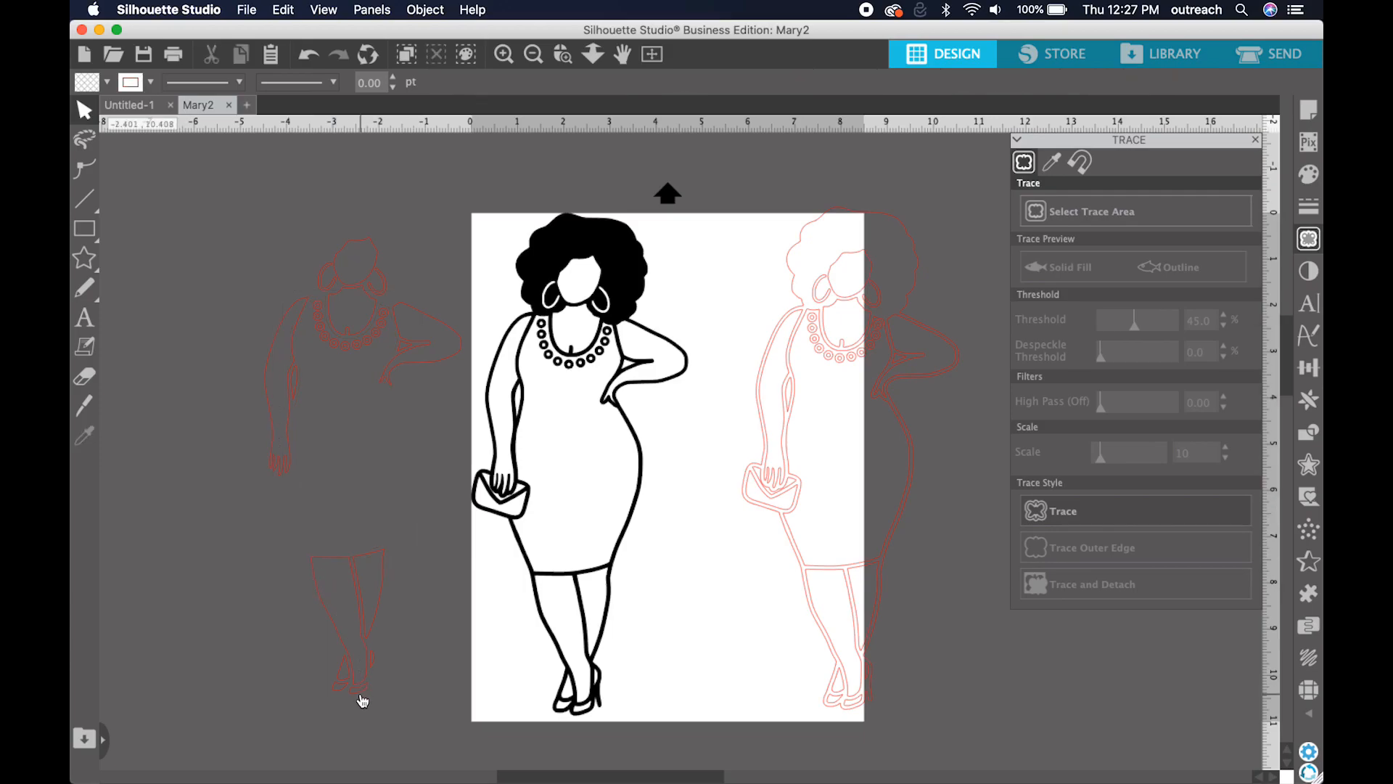
Delete the shoe and heel pieces from the released copy left of the page
{"action": "left_click", "coordinate": [362, 697]}
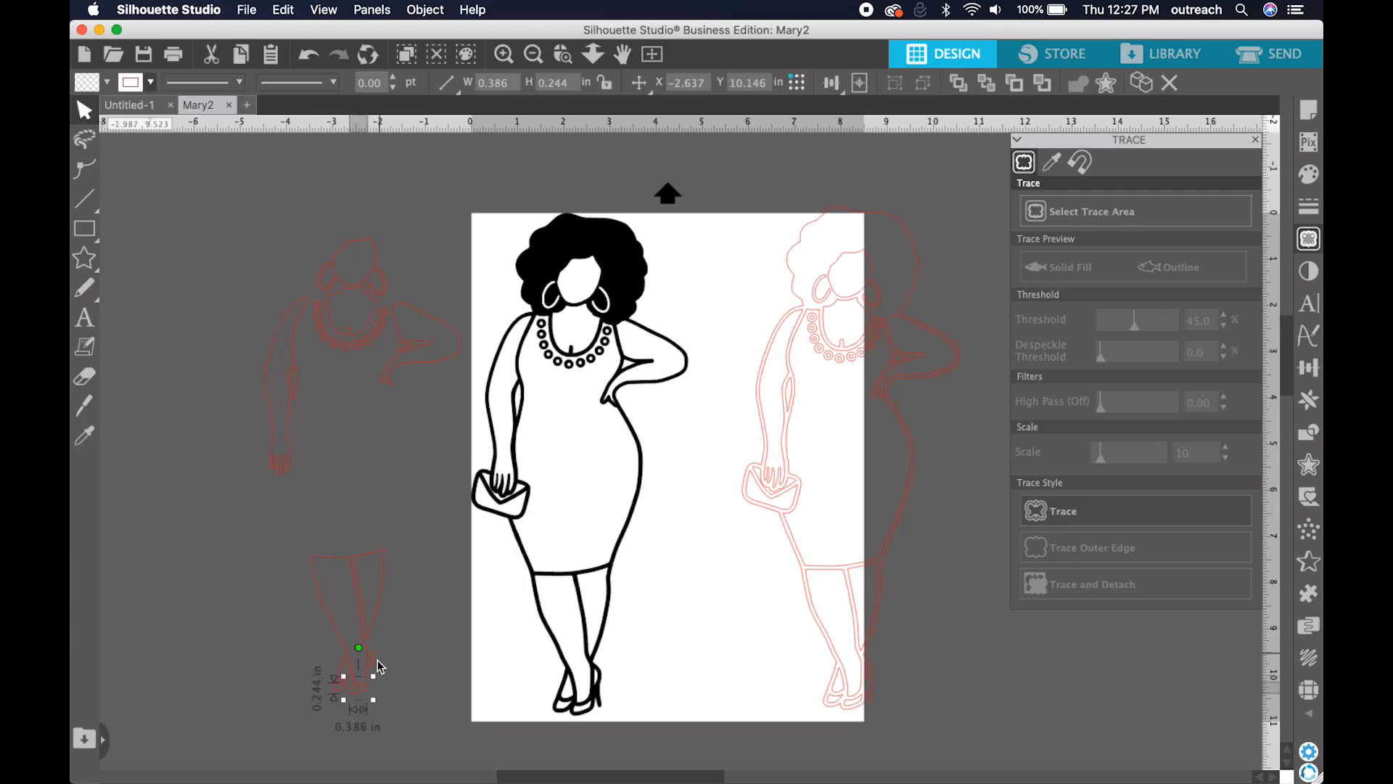
{"action": "key", "text": "Delete"}
{"action": "left_click", "coordinate": [346, 695]}
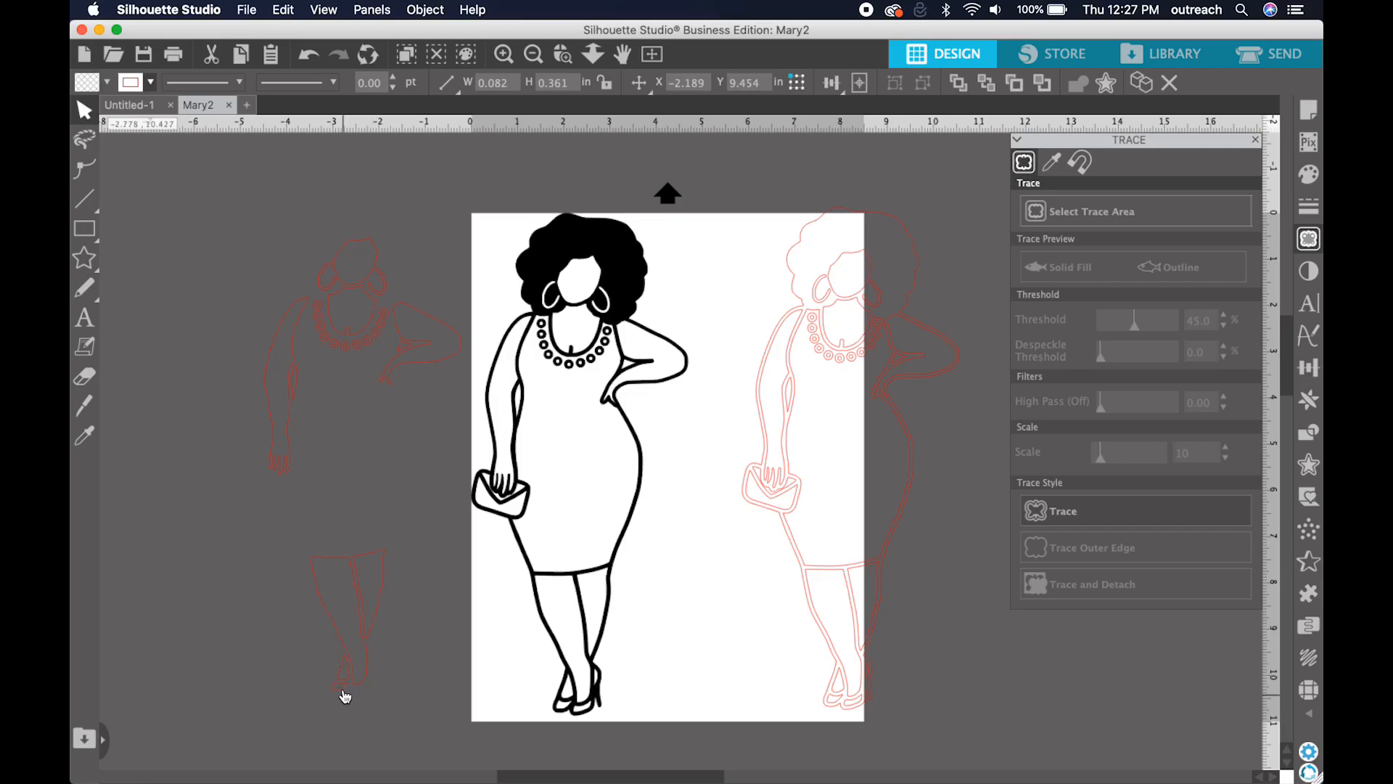
{"action": "key", "text": "Delete"}
{"action": "left_click", "coordinate": [344, 695]}
{"action": "key", "text": "Delete"}
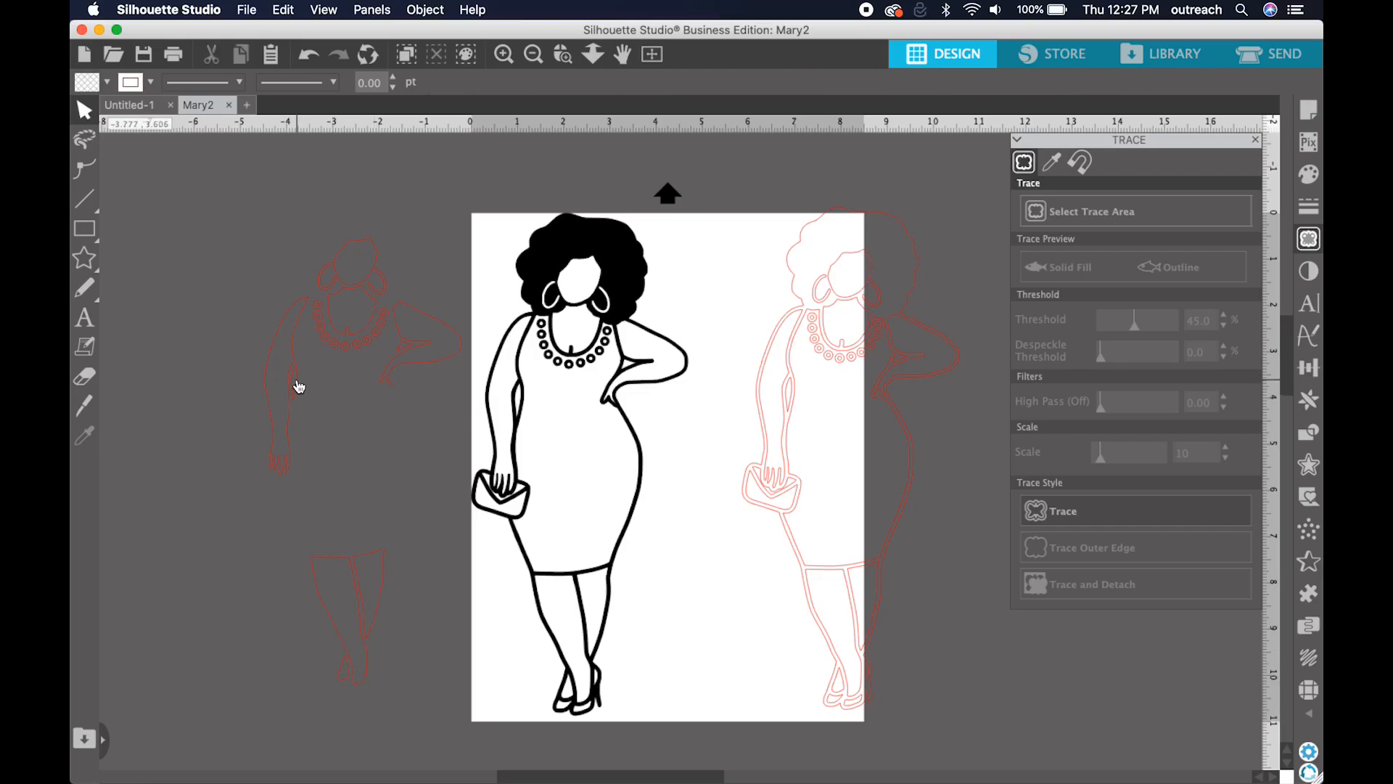
Remove the small gap shapes beside both arms and the two earrings from the copy left of the page
{"action": "left_click", "coordinate": [296, 383]}
{"action": "key", "text": "Delete"}
{"action": "left_click", "coordinate": [403, 348]}
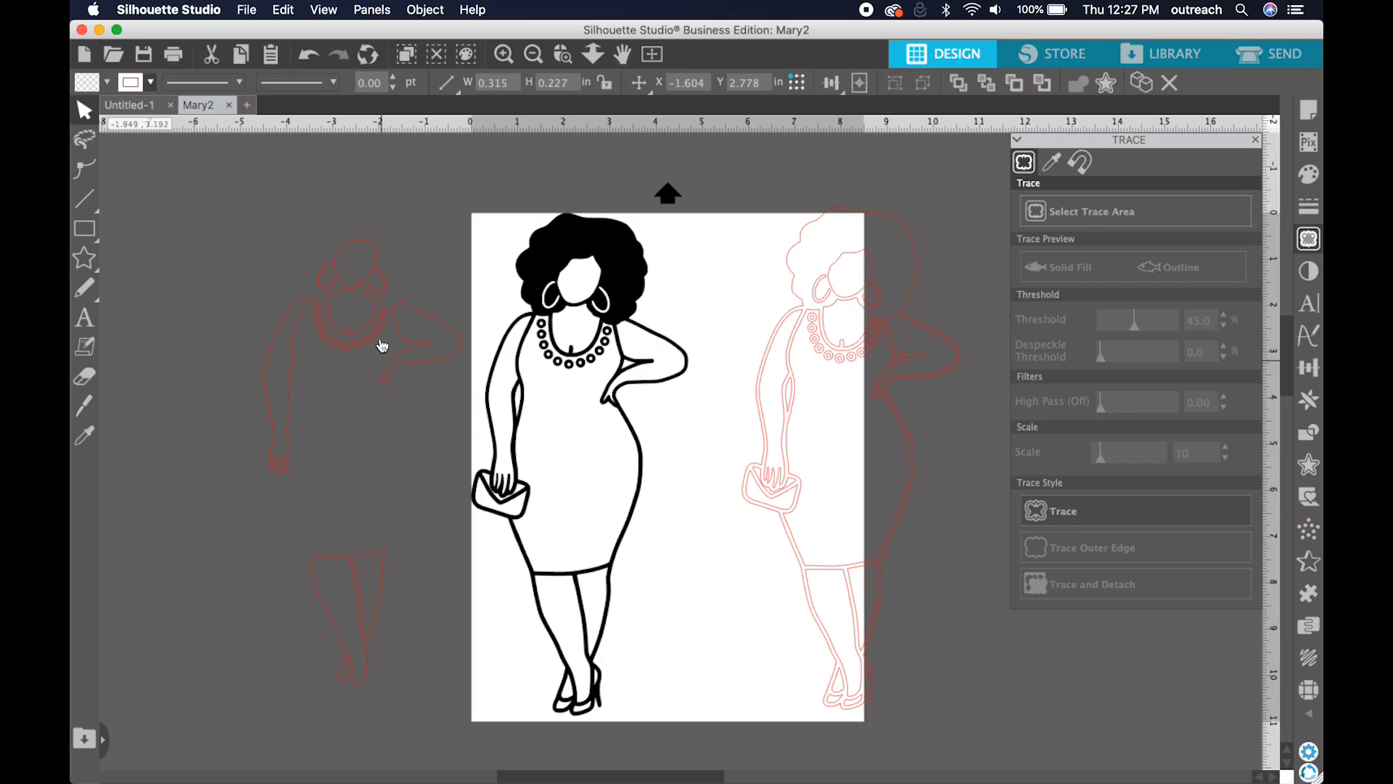
{"action": "key", "text": "Delete"}
{"action": "left_click", "coordinate": [339, 281]}
{"action": "key", "text": "Delete"}
{"action": "left_click", "coordinate": [326, 283]}
{"action": "key", "text": "Delete"}
Delete all the necklace bead outlines around the neckline of the copy left of the page
{"action": "left_click", "coordinate": [328, 341]}
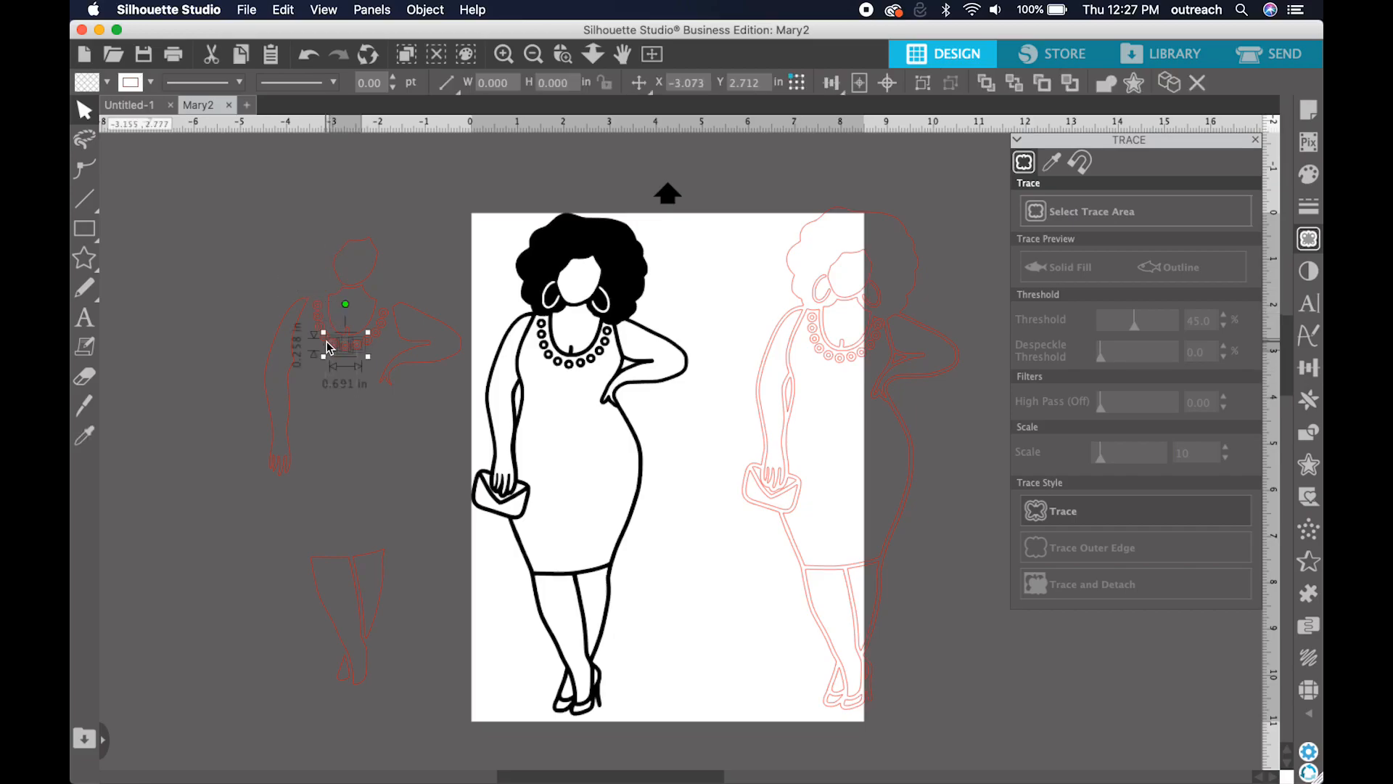
{"action": "left_click", "coordinate": [323, 343], "text": "shift"}
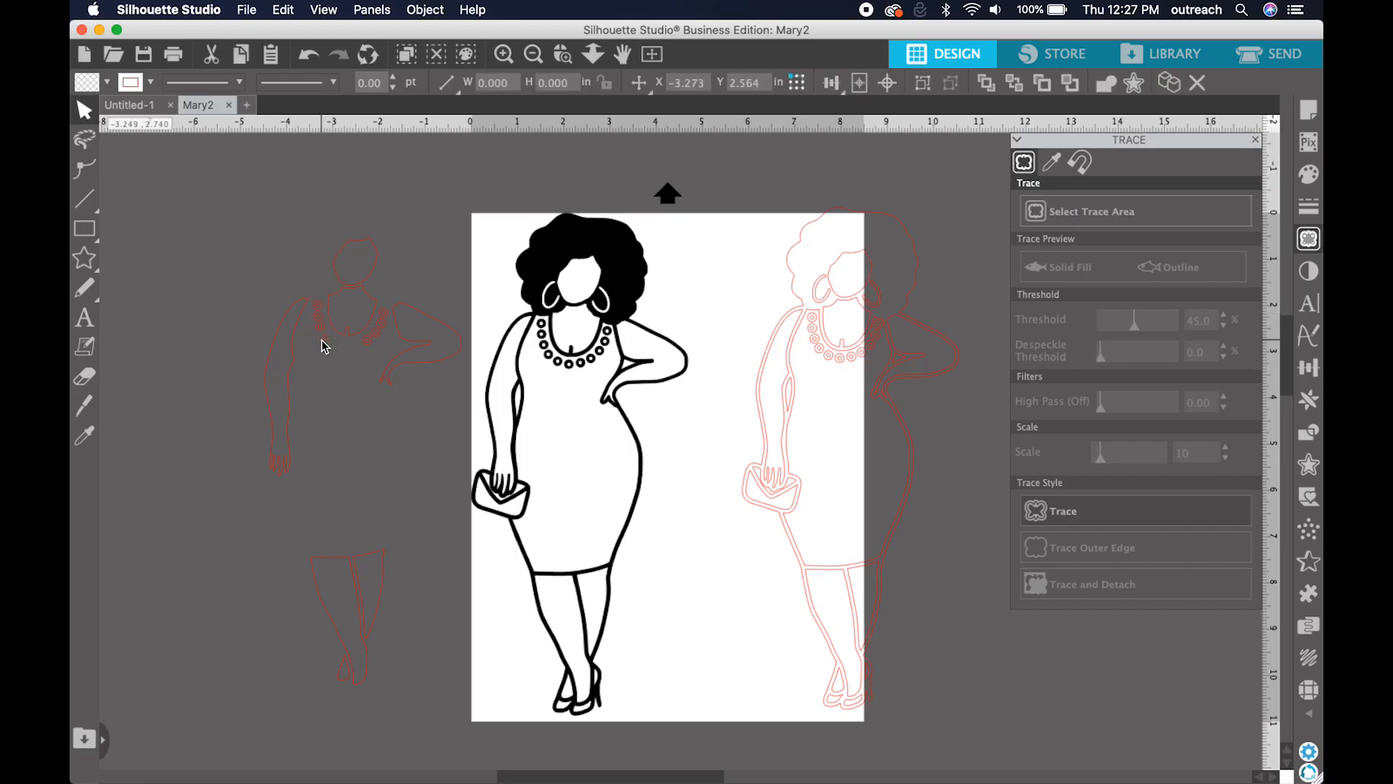
{"action": "key", "text": "Delete"}
{"action": "left_click", "coordinate": [370, 335]}
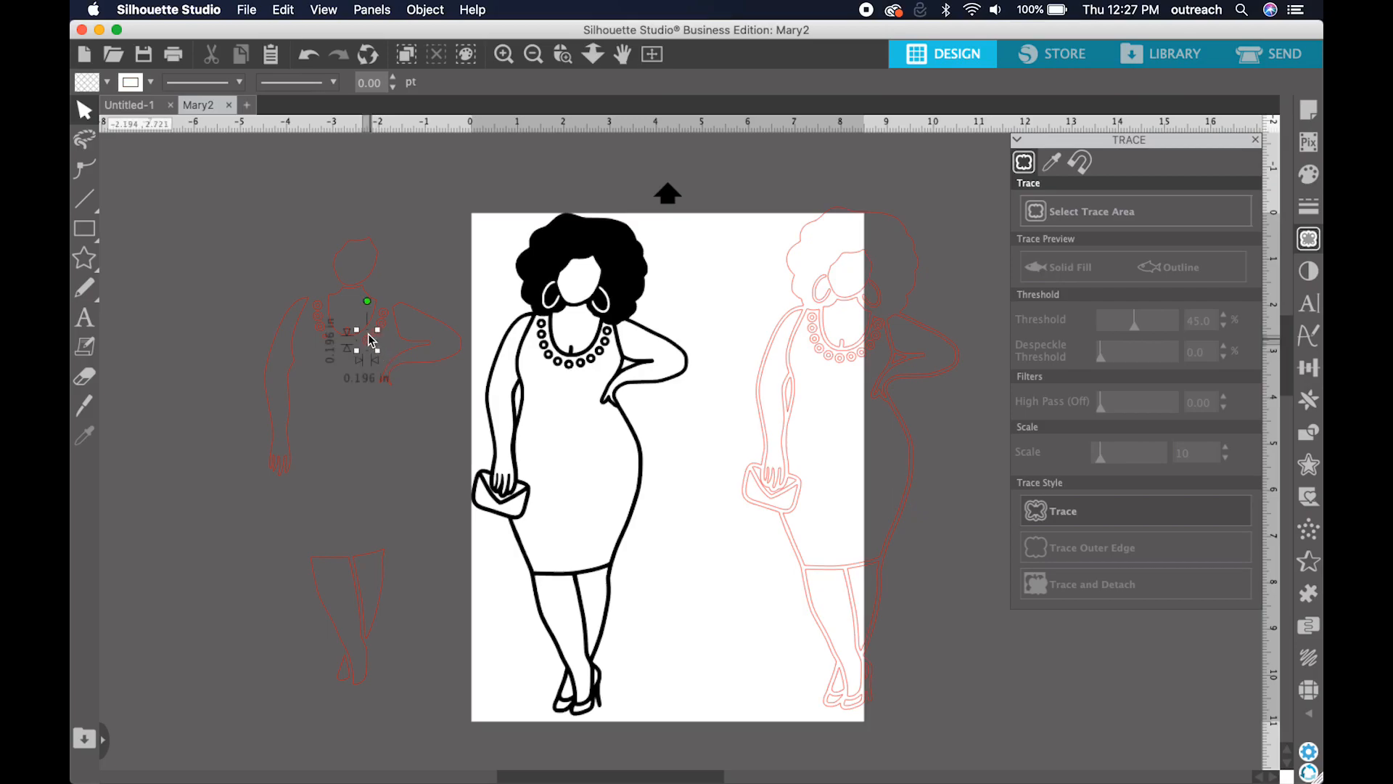
{"action": "key", "text": "Delete"}
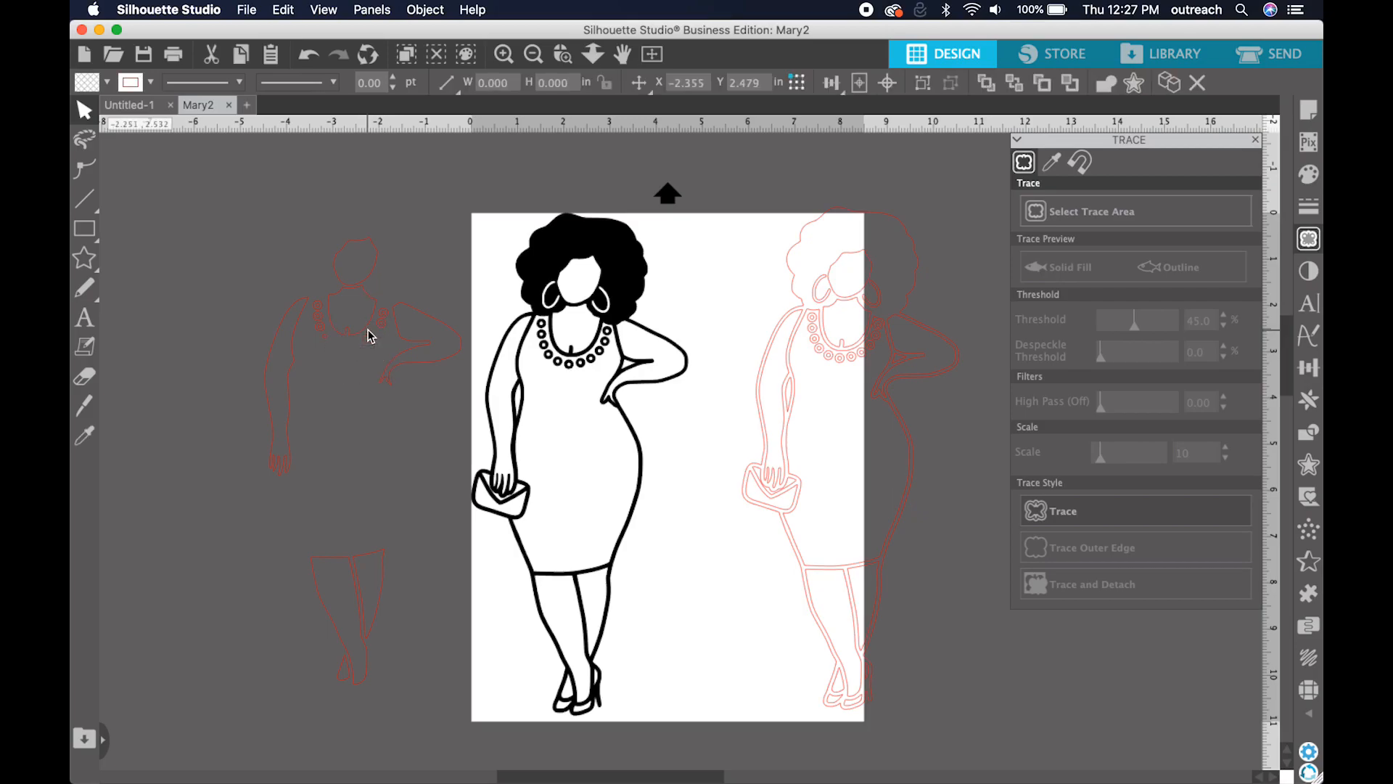
{"action": "left_click_drag", "start_coordinate": [386, 330], "coordinate": [385, 290]}
{"action": "key", "text": "Delete"}
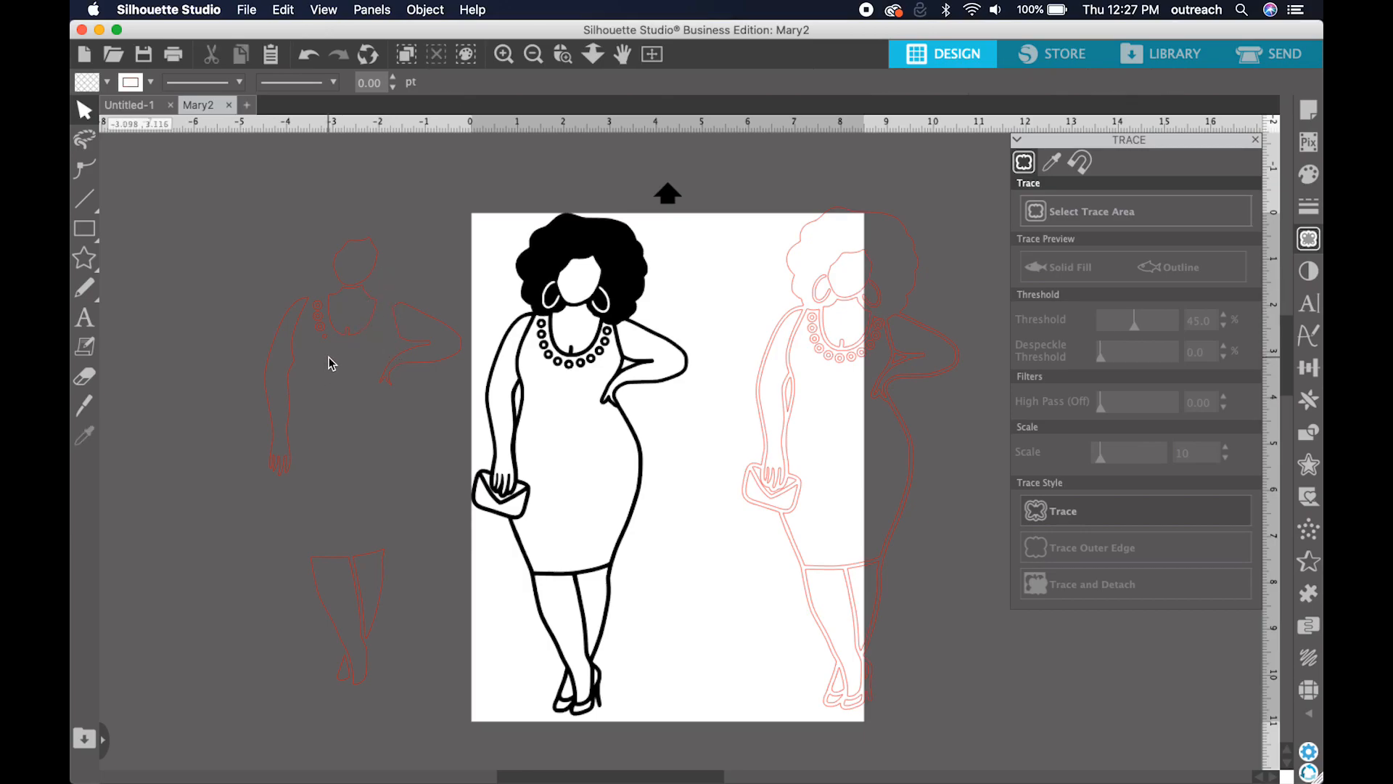
{"action": "left_click", "coordinate": [316, 321]}
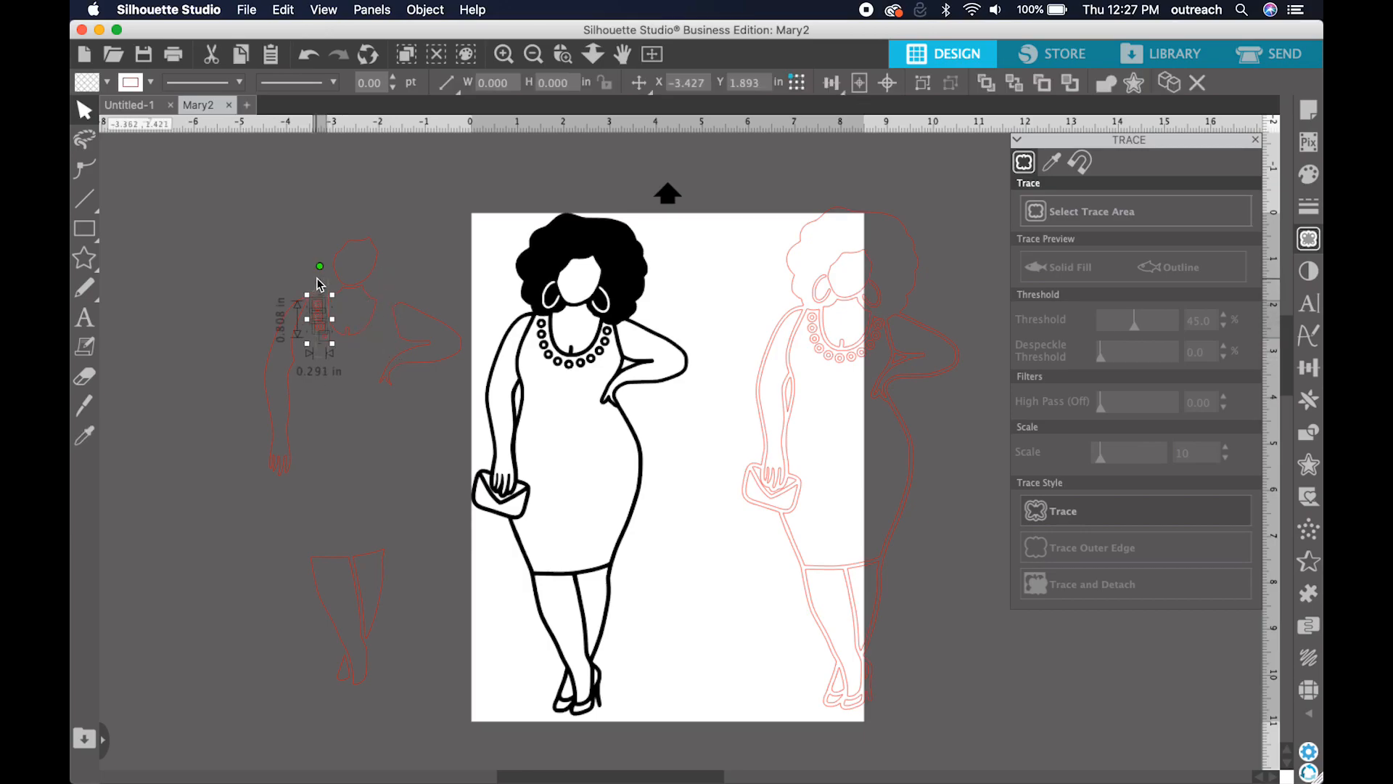
{"action": "key", "text": "Delete"}
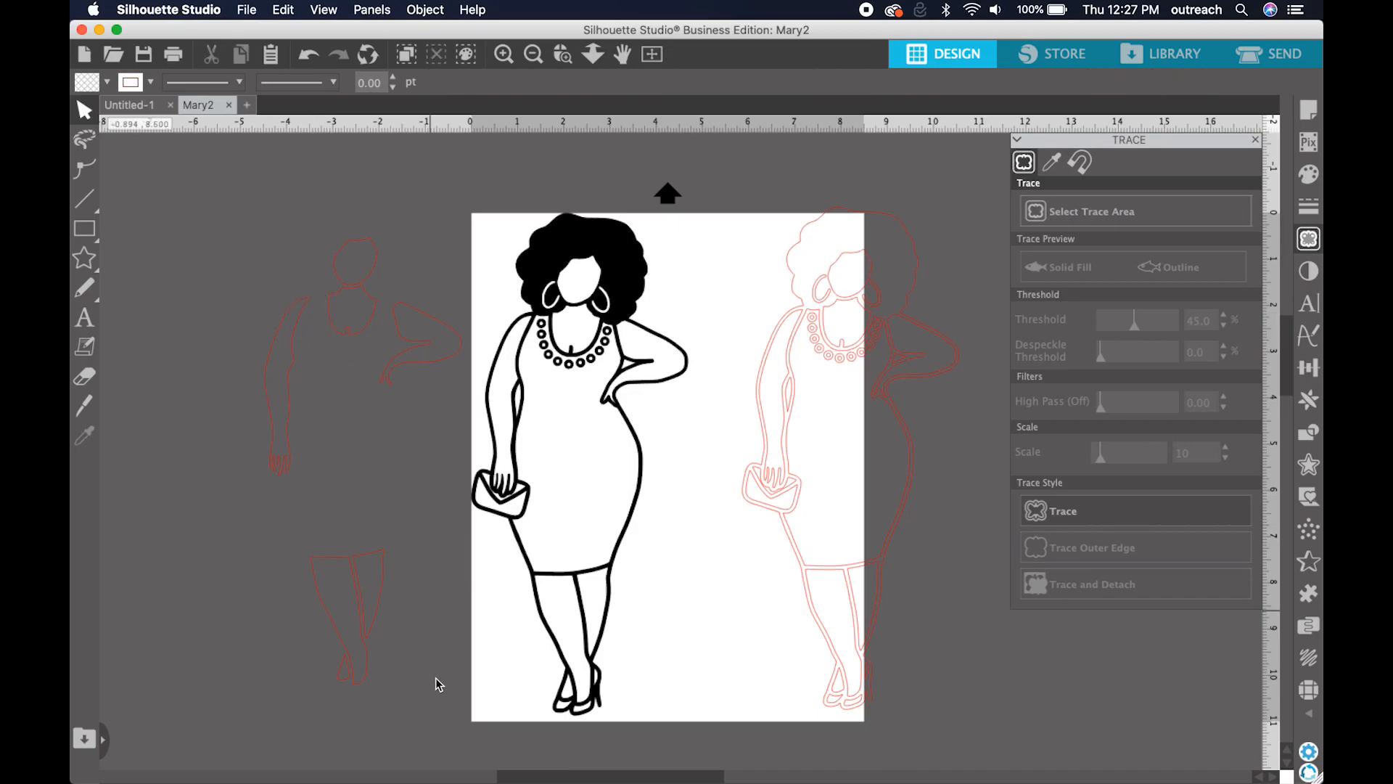
Combine all the skin pieces left of the page into one compound path
{"action": "left_click_drag", "start_coordinate": [435, 695], "coordinate": [248, 190]}
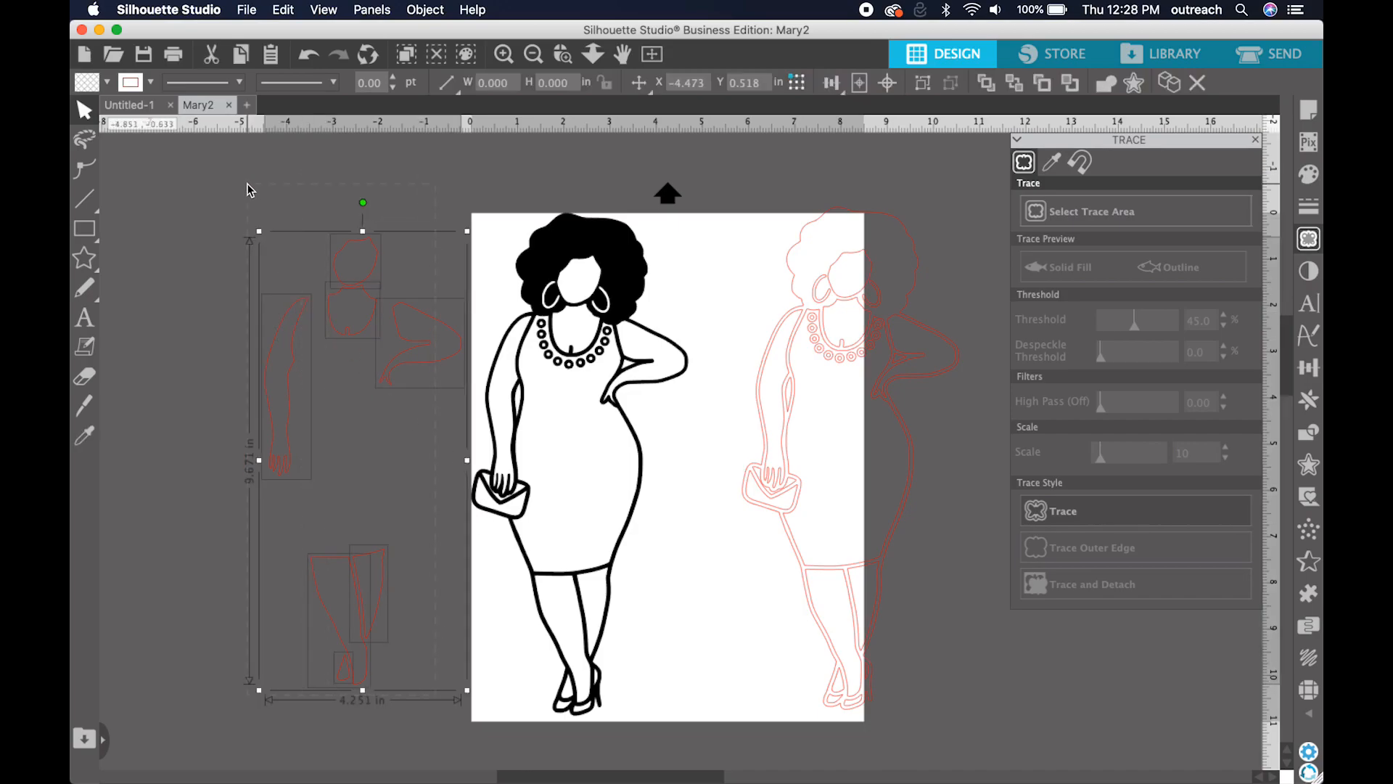
{"action": "right_click", "coordinate": [375, 272]}
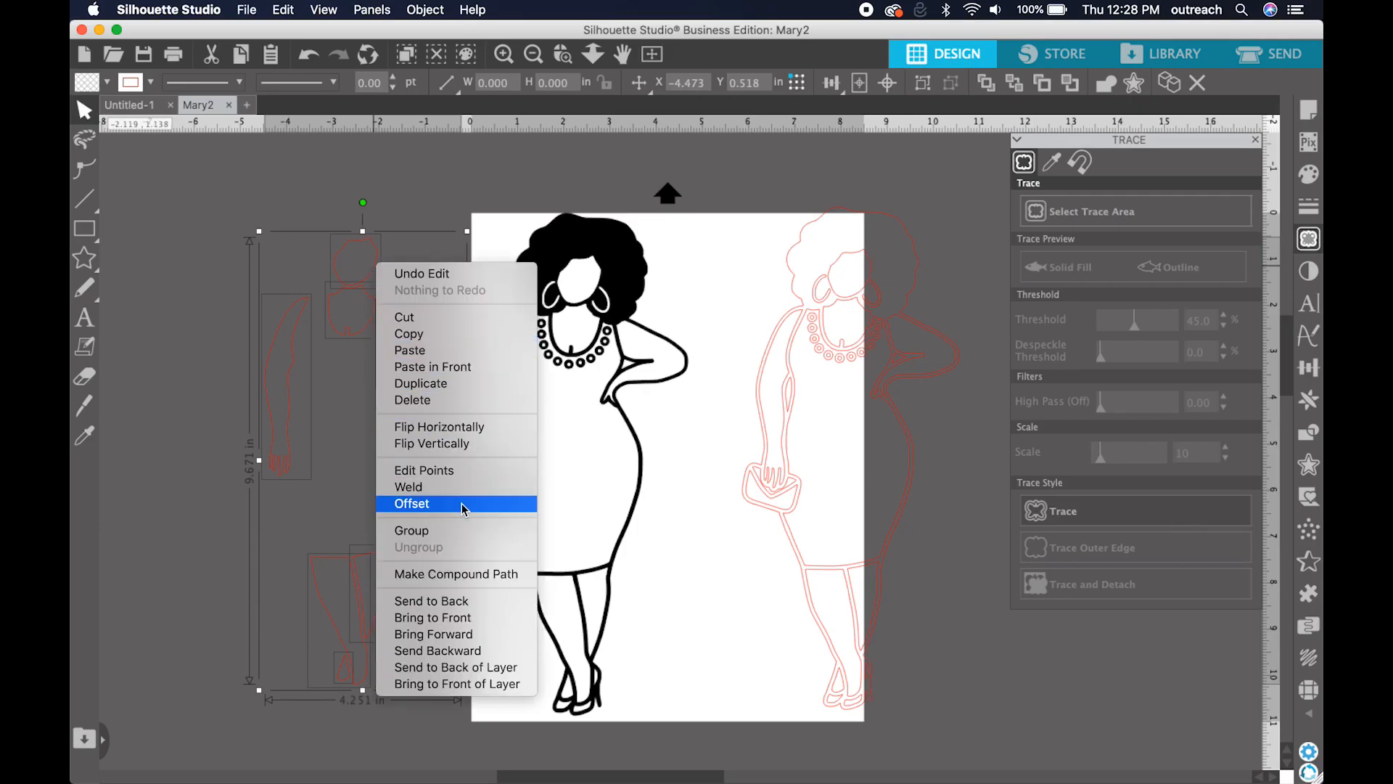
{"action": "left_click", "coordinate": [454, 577]}
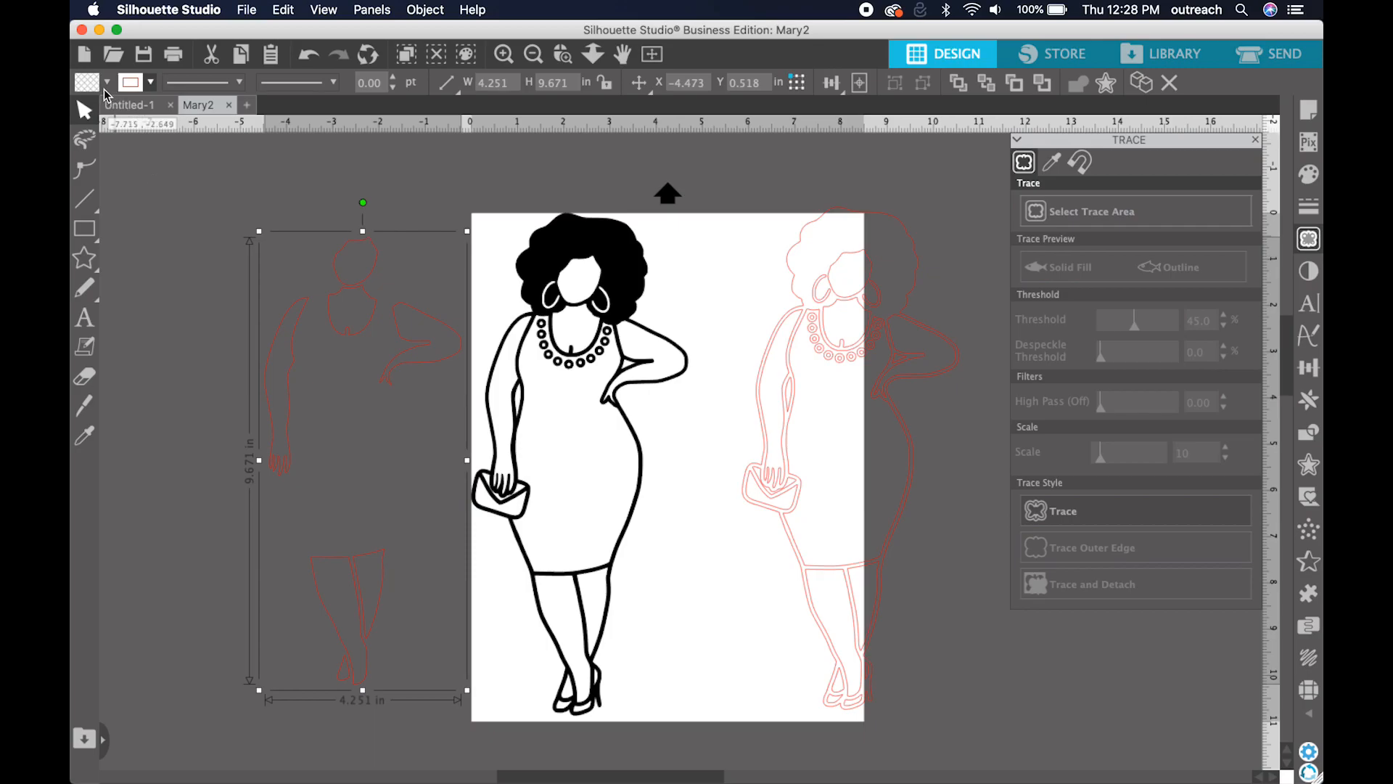
Give the skin compound path a brown fill and a matching brown line colour
{"action": "left_click", "coordinate": [106, 83]}
{"action": "left_click", "coordinate": [152, 110]}
{"action": "left_click", "coordinate": [151, 82]}
{"action": "left_click", "coordinate": [131, 109]}
{"action": "left_click", "coordinate": [204, 374]}
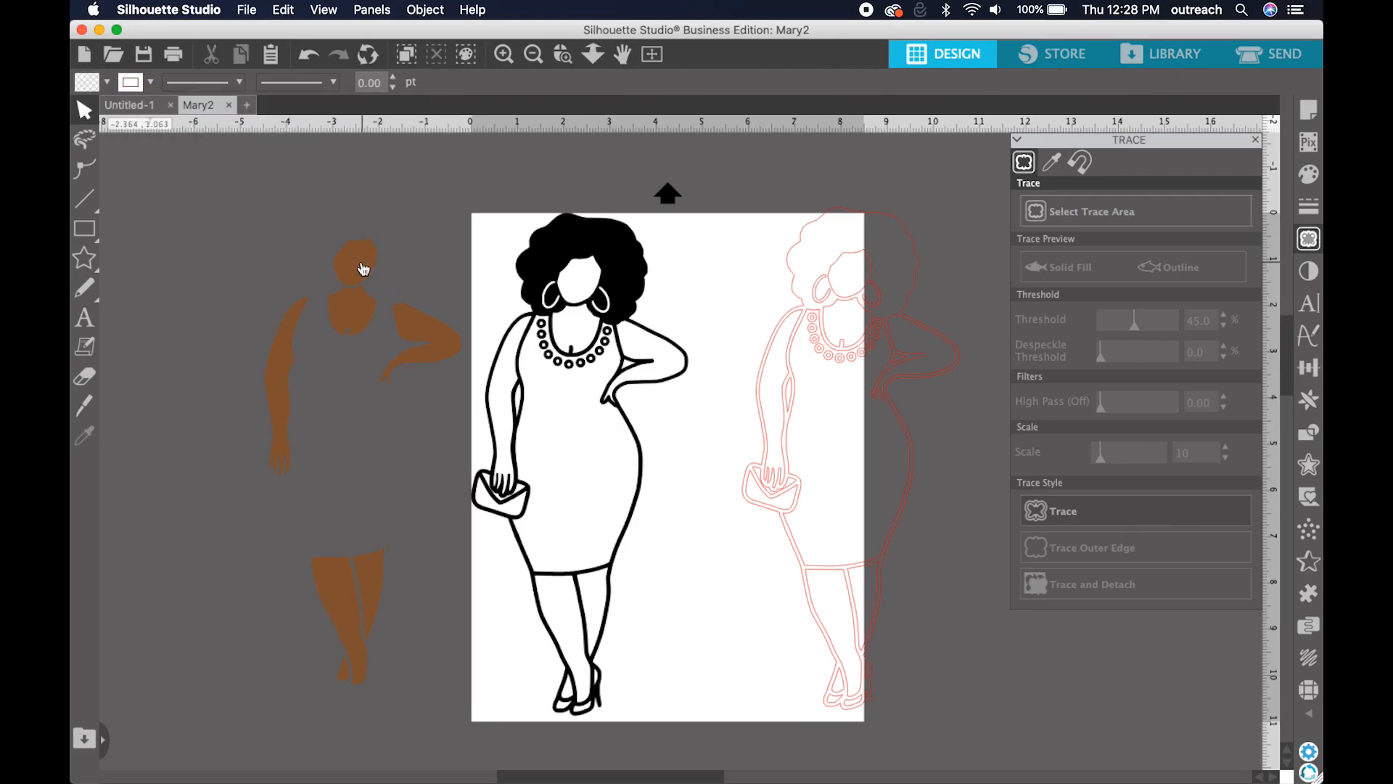
Move the brown skin layer onto the black line drawing so it fills the face, neck, arms and legs
{"action": "left_click", "coordinate": [363, 269]}
{"action": "left_click_drag", "start_coordinate": [364, 269], "coordinate": [586, 283]}
{"action": "left_click", "coordinate": [397, 372]}
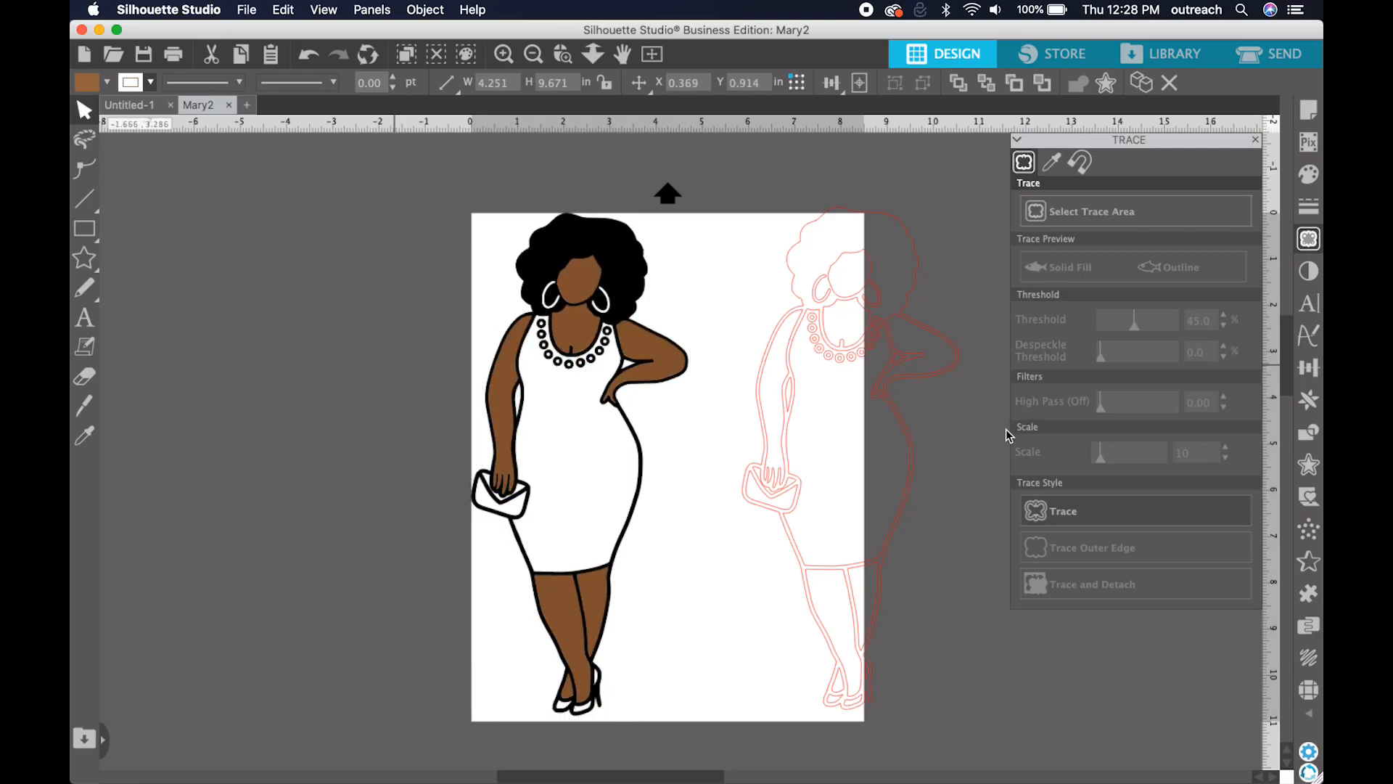
Delete the hair, face and neck outlines from the copy to the right of the figure
{"action": "left_click", "coordinate": [915, 262]}
{"action": "key", "text": "Delete"}
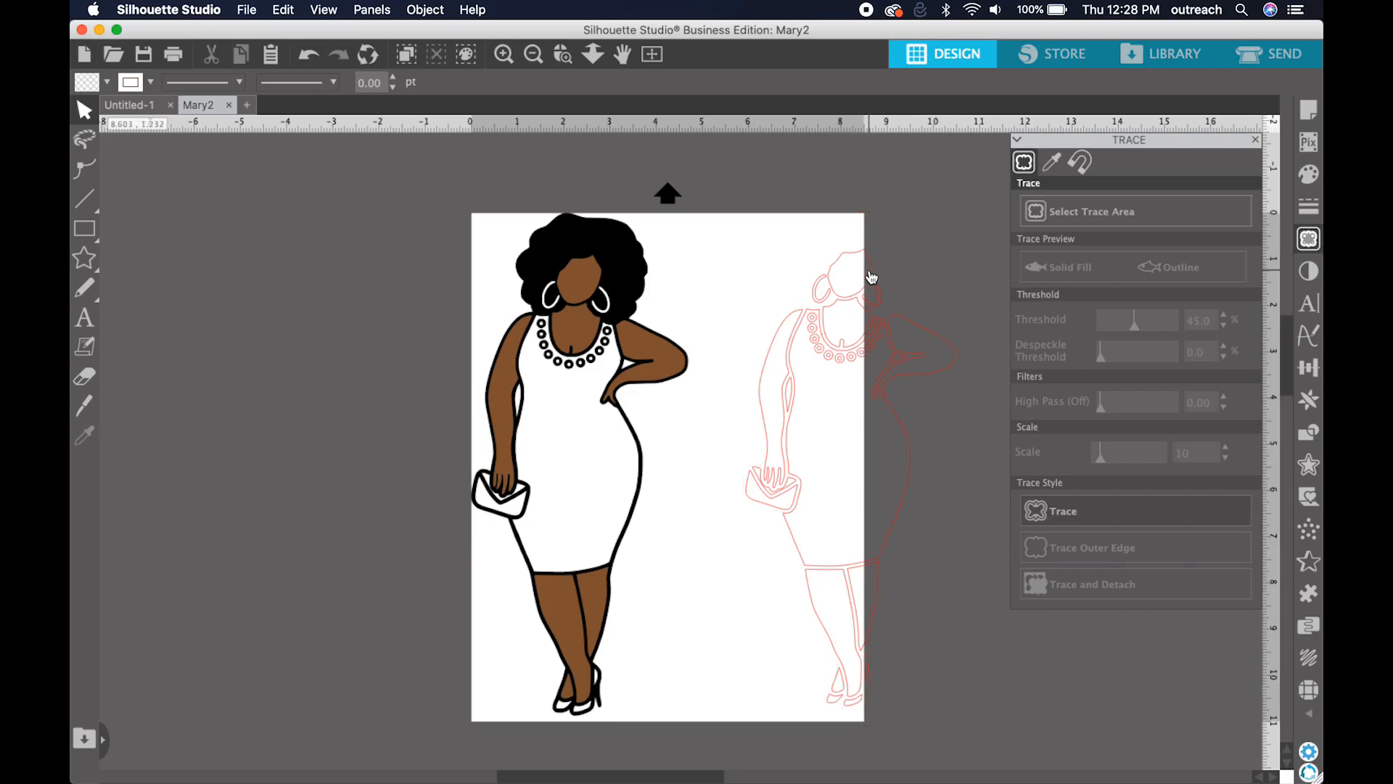
{"action": "left_click", "coordinate": [854, 305]}
{"action": "key", "text": "Delete"}
{"action": "left_click", "coordinate": [839, 325]}
{"action": "key", "text": "Delete"}
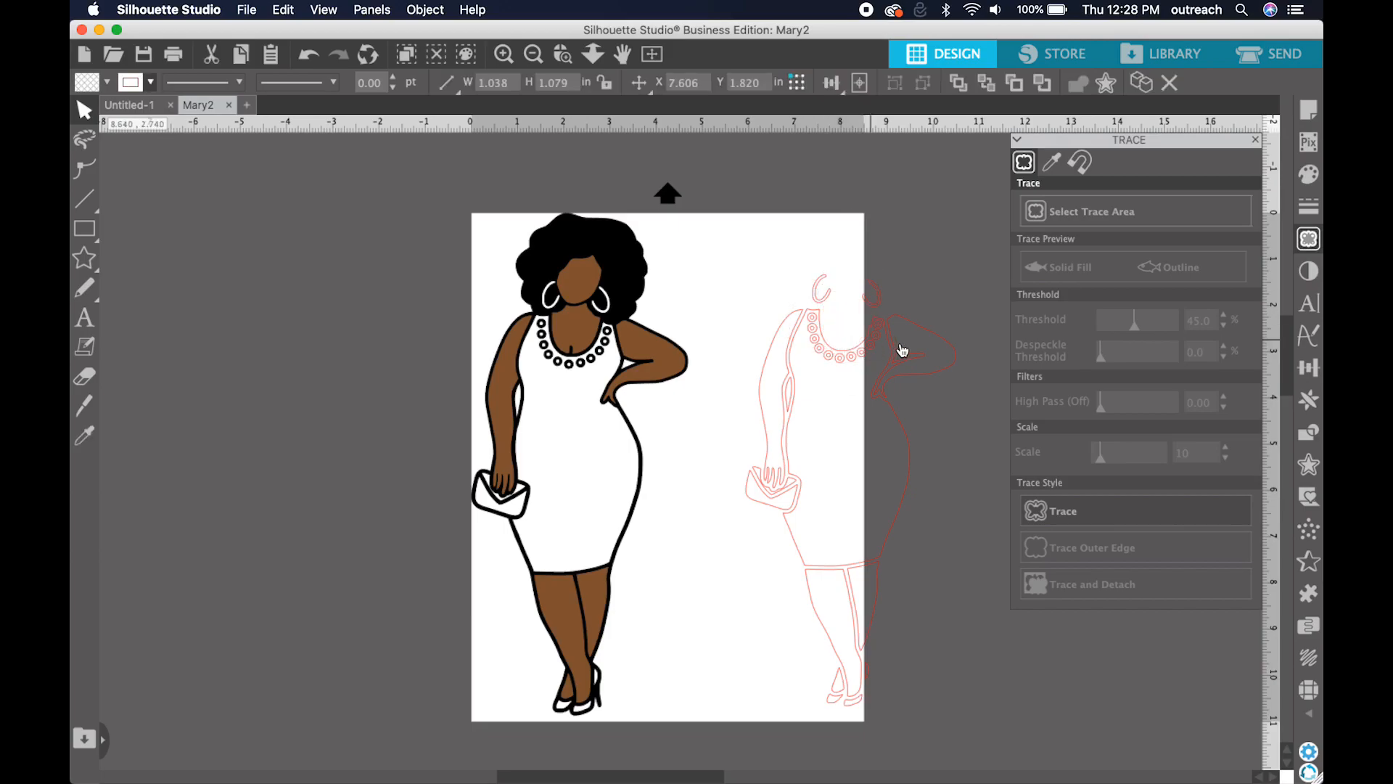
Delete both arm outlines and the small gap shapes beside them from the remaining outline copy
{"action": "left_click", "coordinate": [913, 360]}
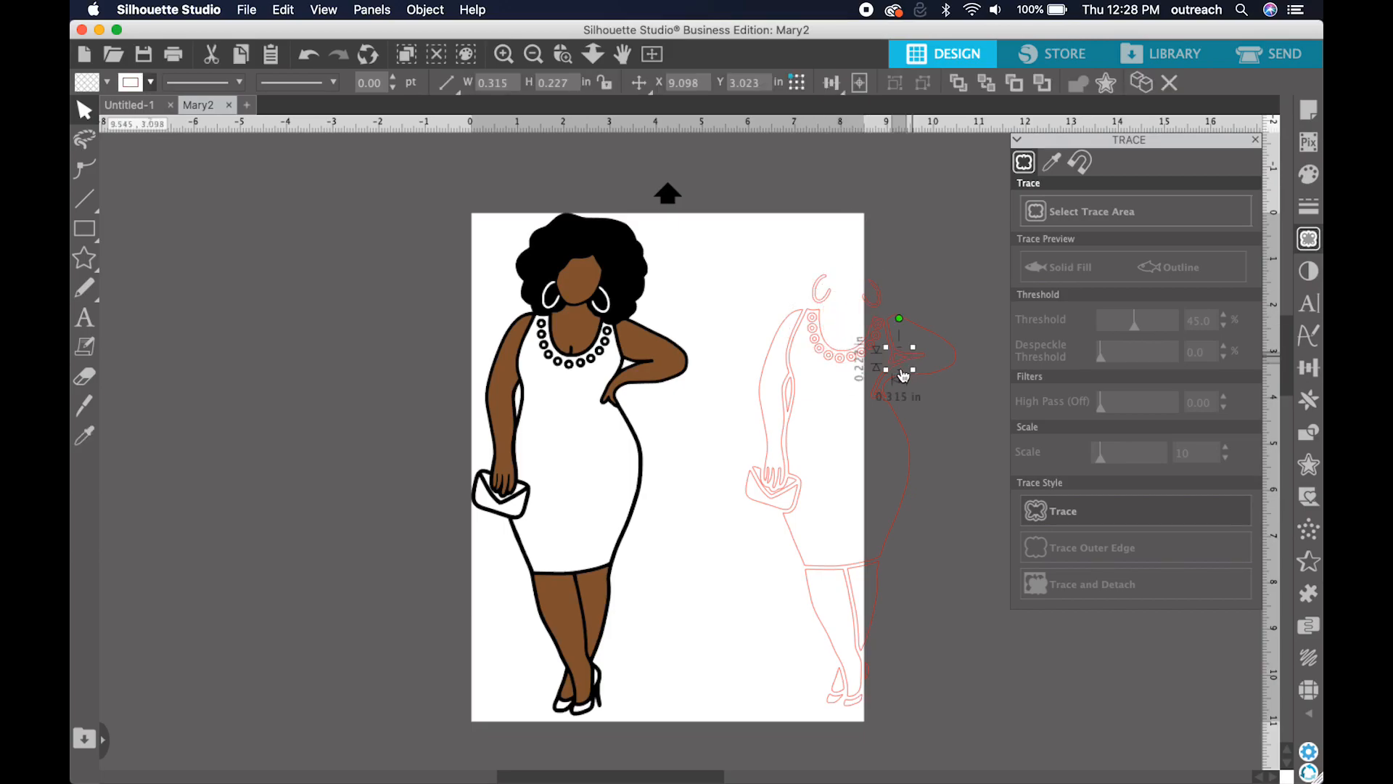
{"action": "key", "text": "Delete"}
{"action": "left_click", "coordinate": [787, 397]}
{"action": "key", "text": "Delete"}
{"action": "left_click", "coordinate": [790, 400]}
{"action": "key", "text": "Delete"}
{"action": "left_click", "coordinate": [899, 385]}
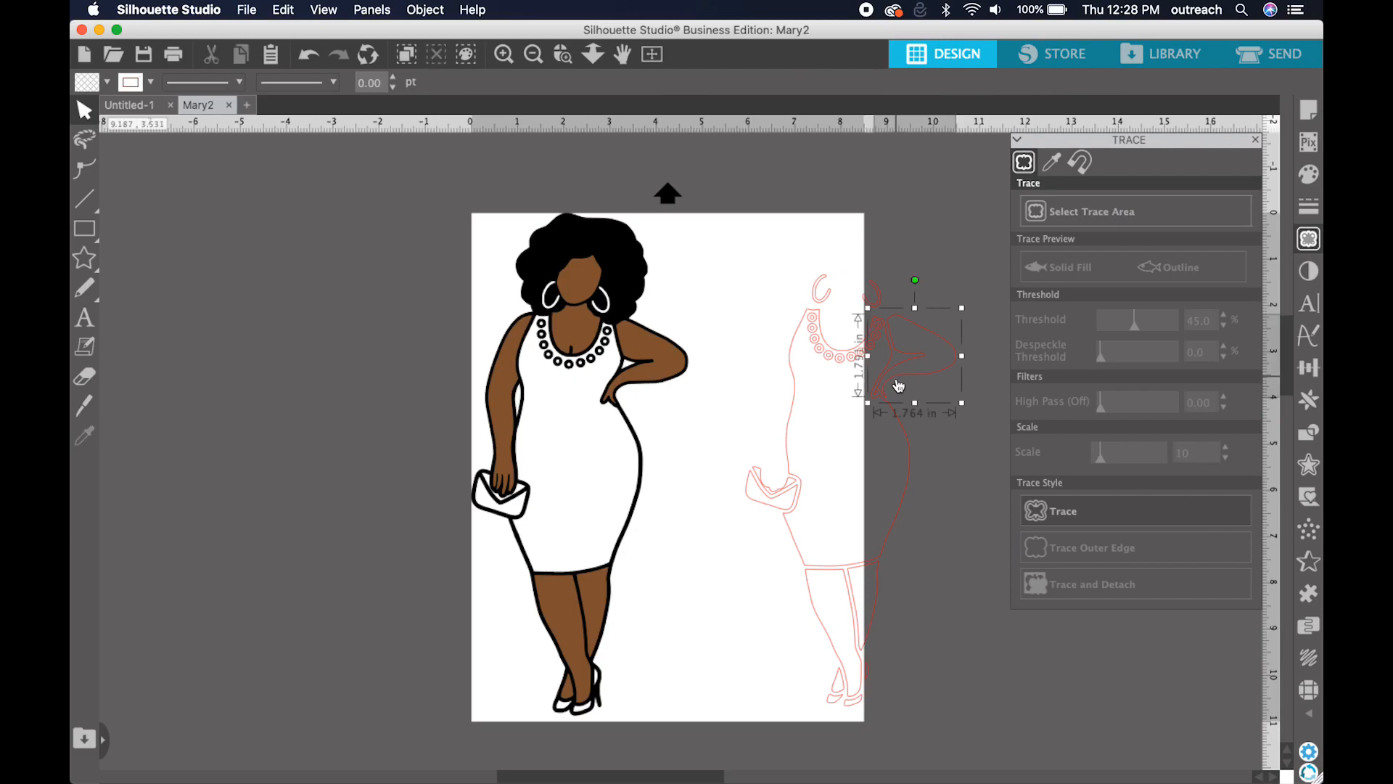
{"action": "key", "text": "Delete"}
Move the clutch purse pieces away from the dress outline toward the figure and group them
{"action": "left_click", "coordinate": [770, 487]}
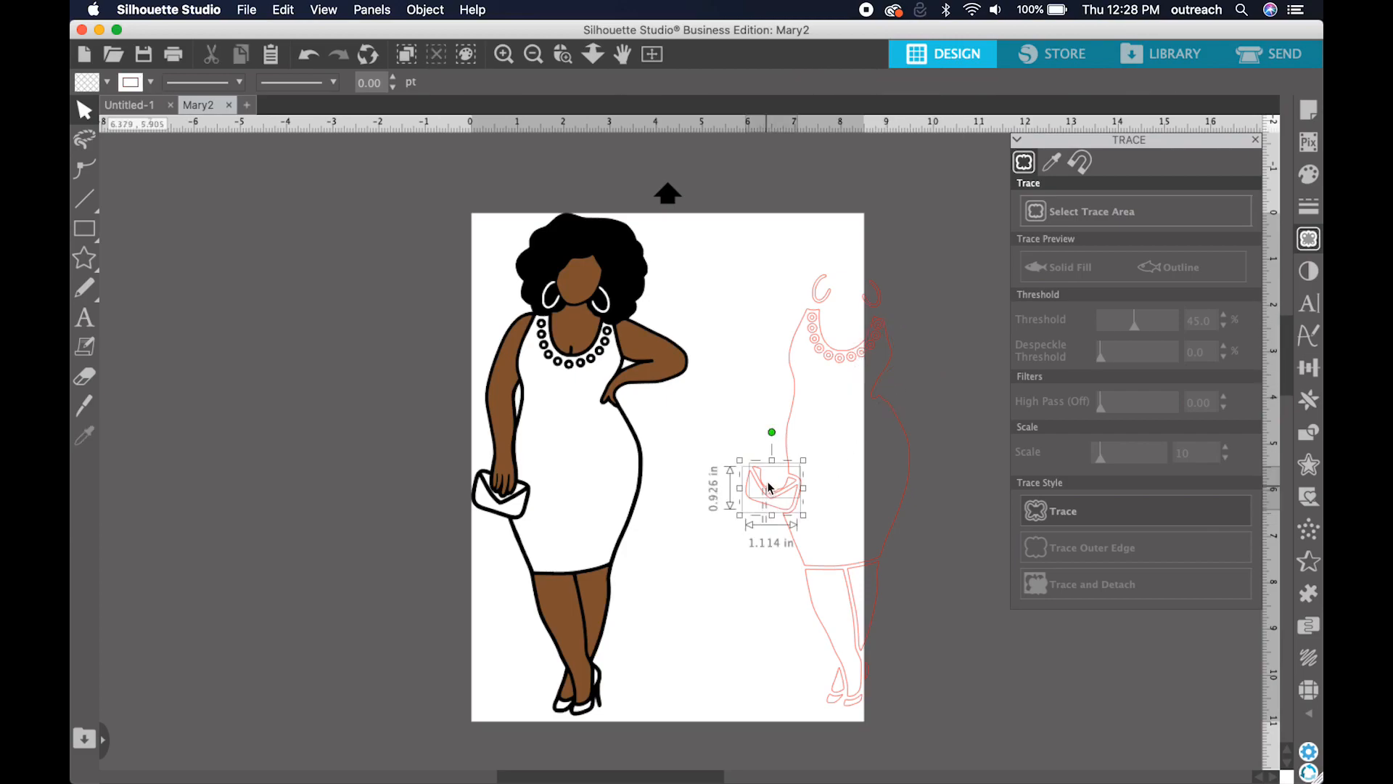
{"action": "left_click_drag", "start_coordinate": [769, 488], "coordinate": [690, 476]}
{"action": "right_click", "coordinate": [709, 476]}
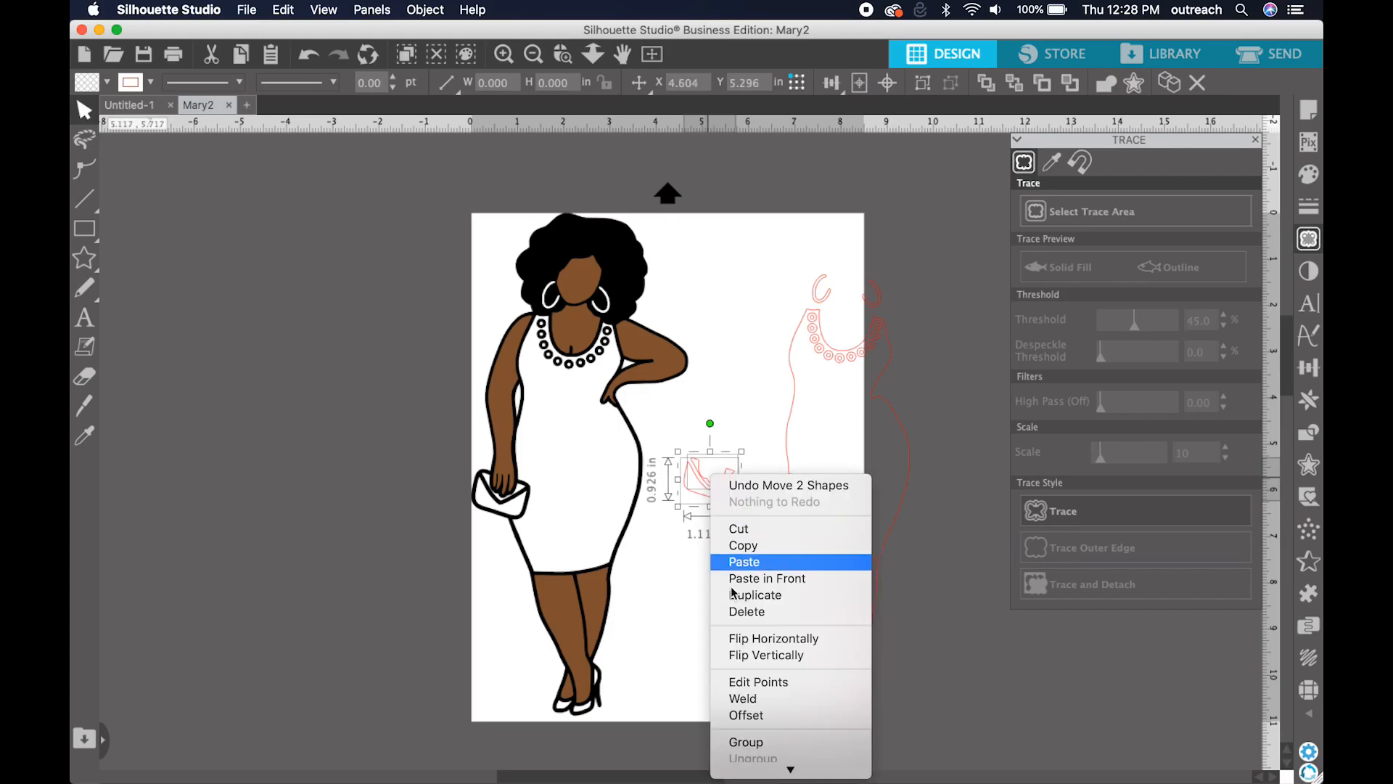
{"action": "left_click", "coordinate": [762, 742]}
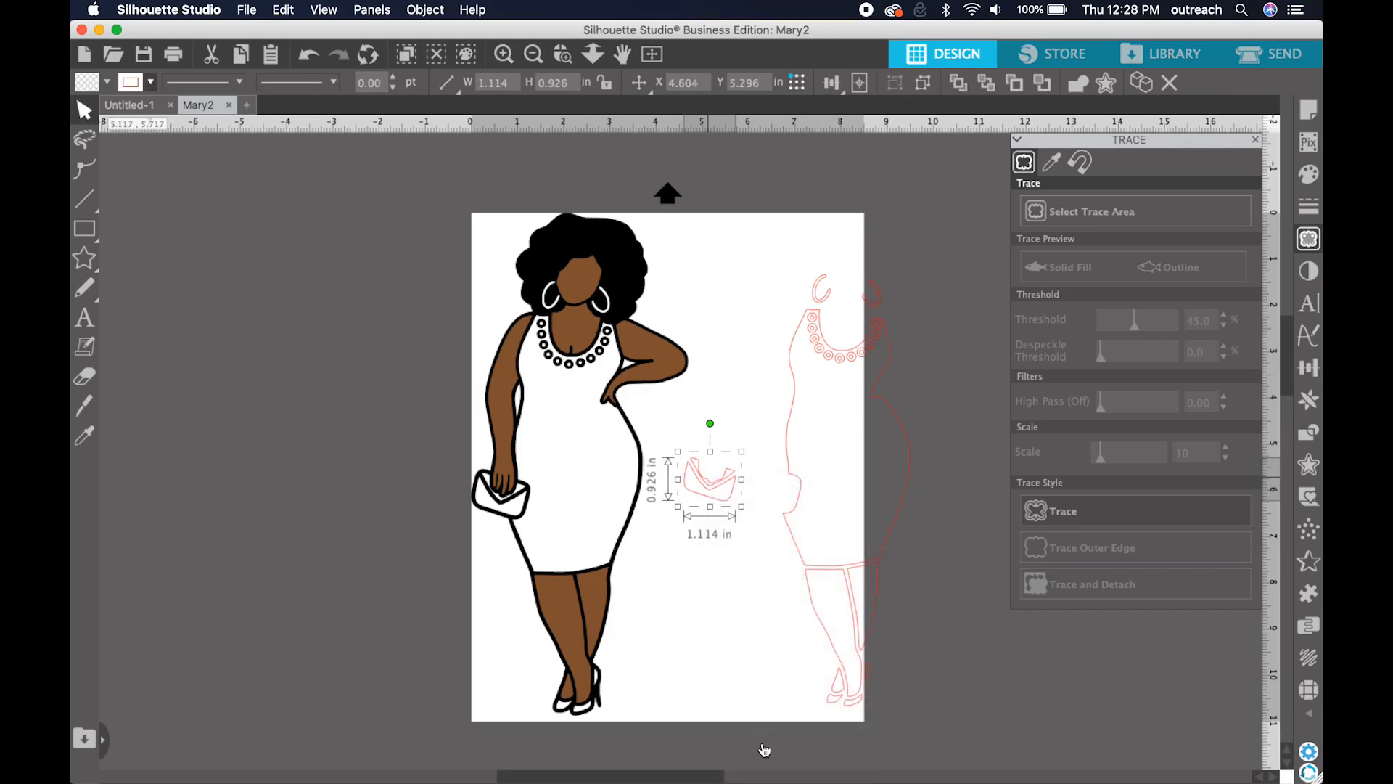
{"action": "left_click", "coordinate": [899, 690]}
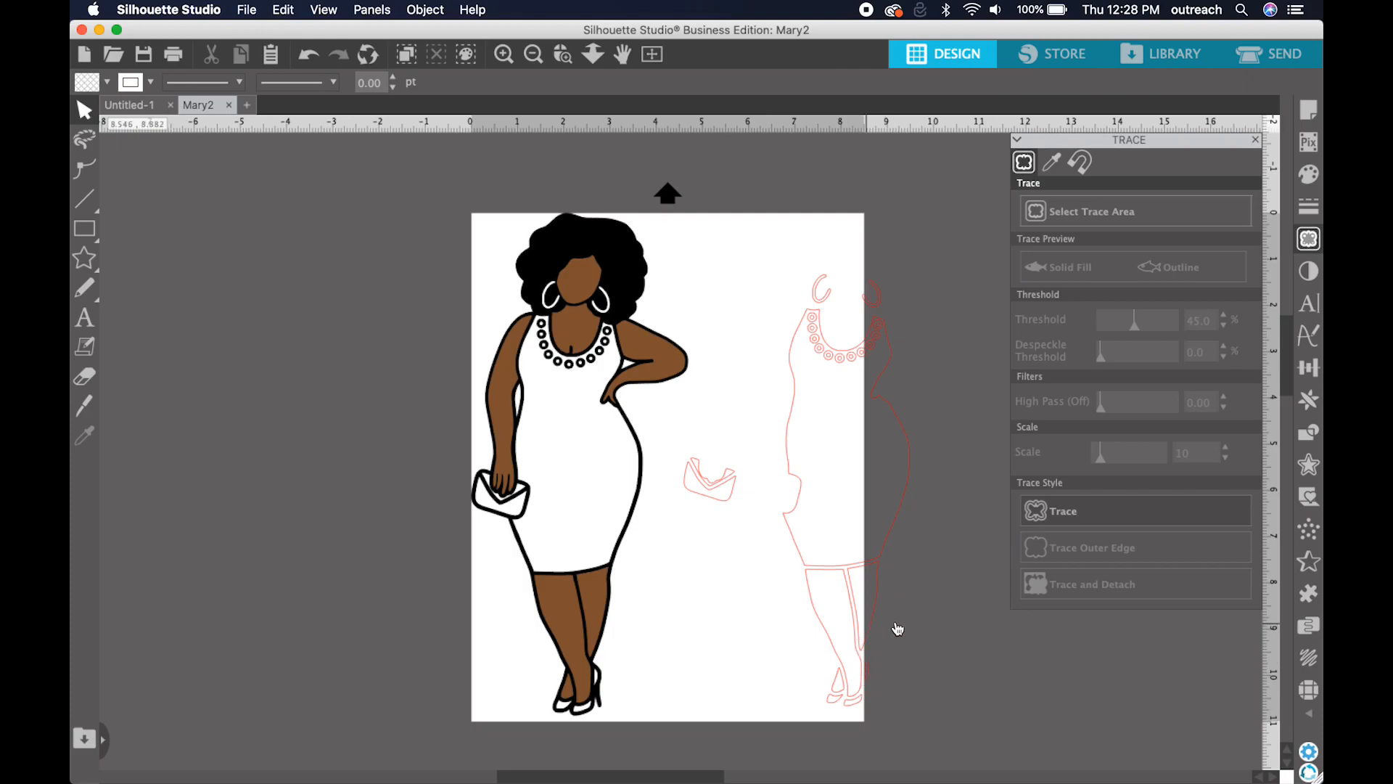
Delete the leg outlines and the gap shape between the ankles from the outline copy
{"action": "left_click", "coordinate": [833, 620]}
{"action": "key", "text": "Delete"}
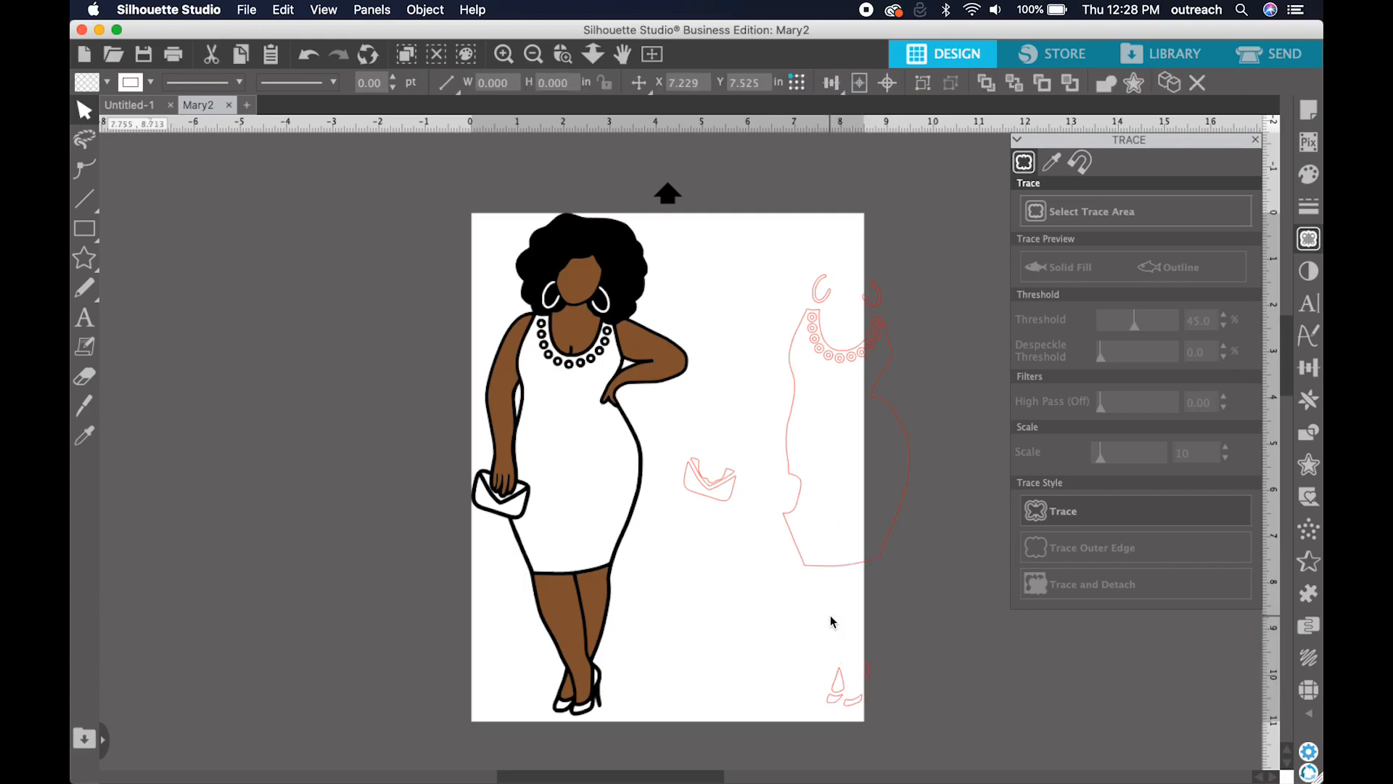
{"action": "left_click", "coordinate": [842, 688]}
{"action": "key", "text": "Delete"}
Group the shoe and heel pieces and move them below the separated clutch
{"action": "left_click", "coordinate": [836, 696]}
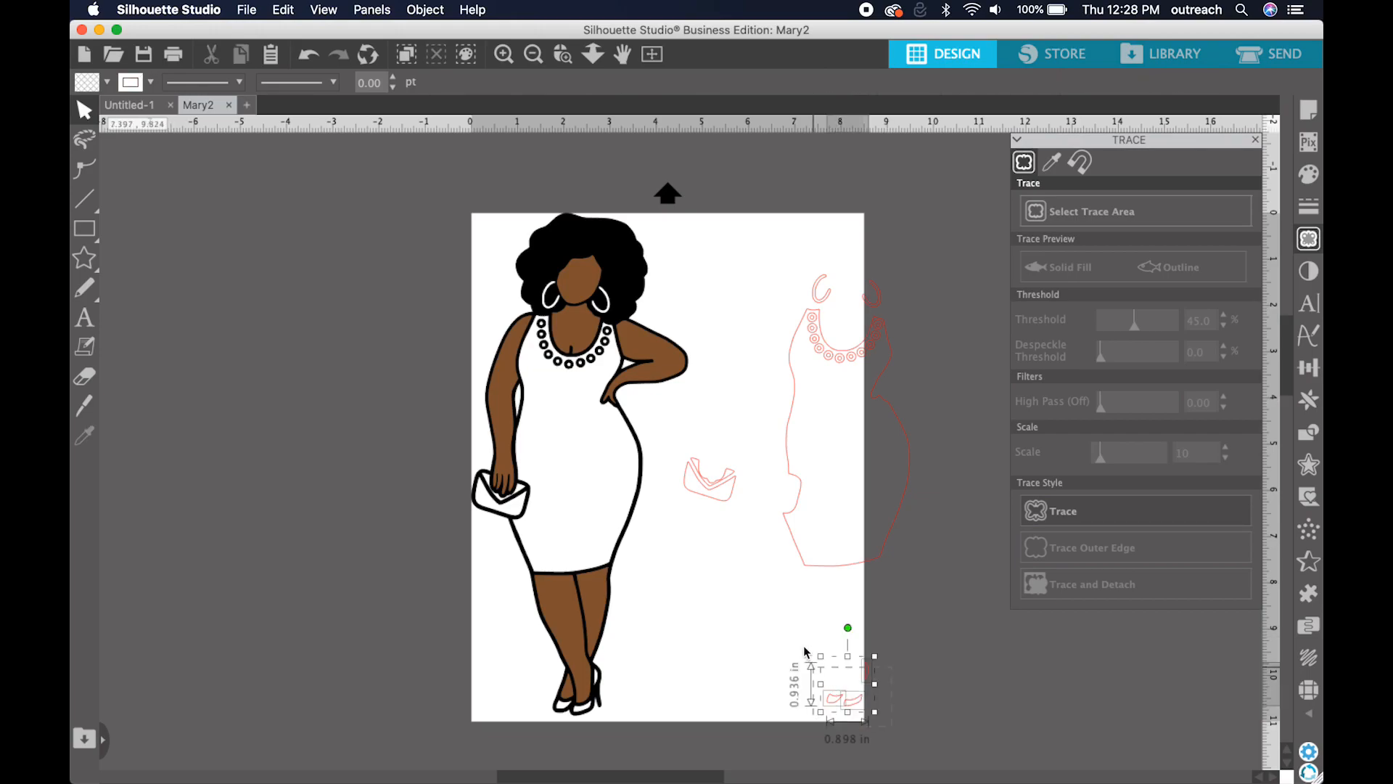
{"action": "right_click", "coordinate": [865, 673]}
{"action": "scroll", "coordinate": [903, 719], "scroll_direction": "down", "scroll_amount": 5}
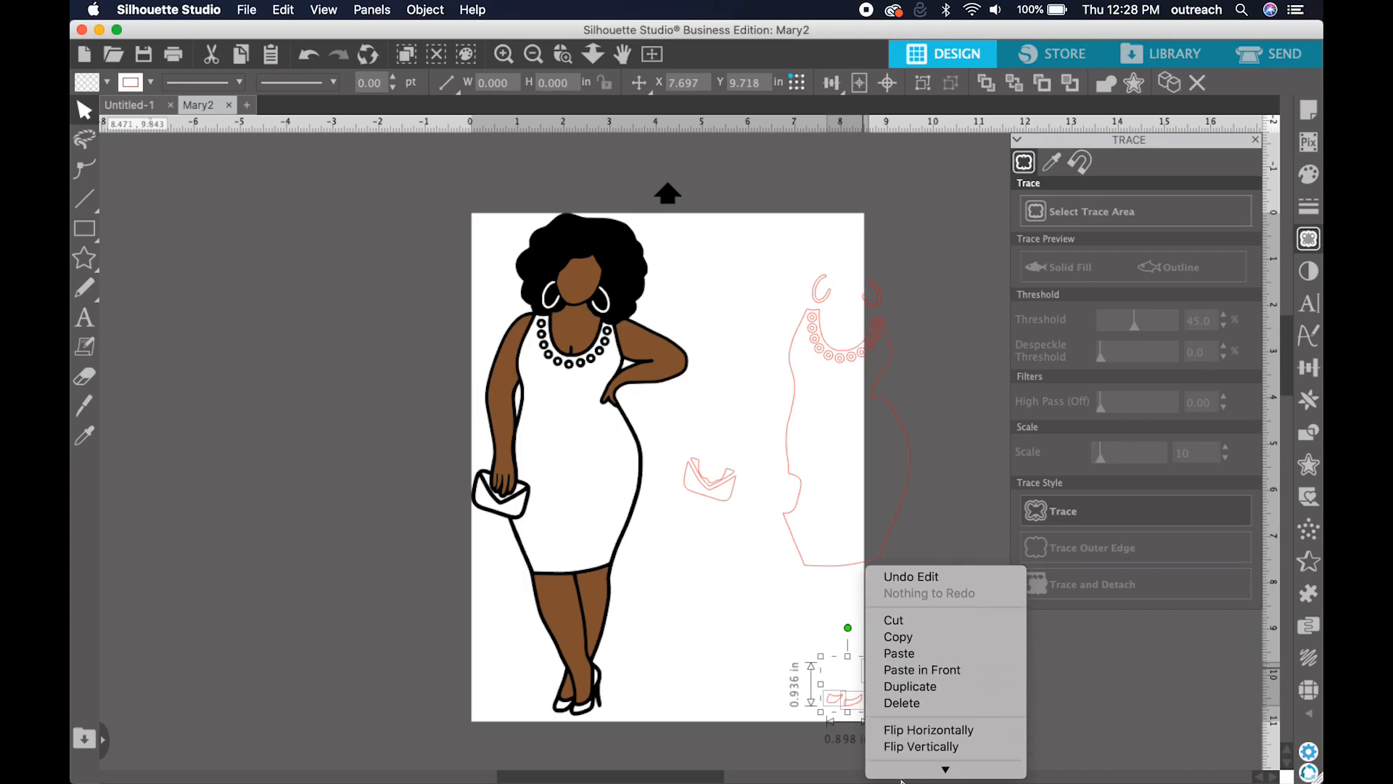
{"action": "left_click", "coordinate": [904, 720]}
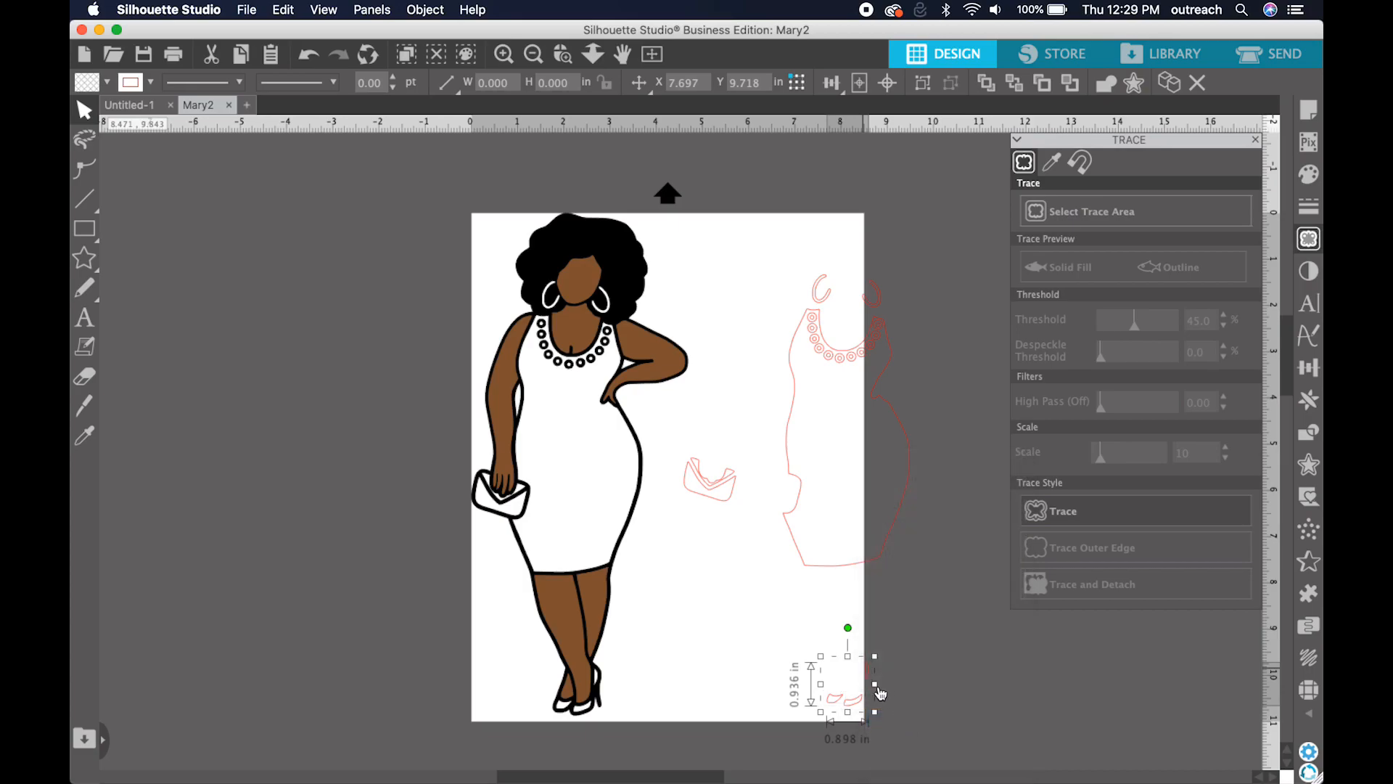
{"action": "left_click_drag", "start_coordinate": [866, 668], "coordinate": [732, 571]}
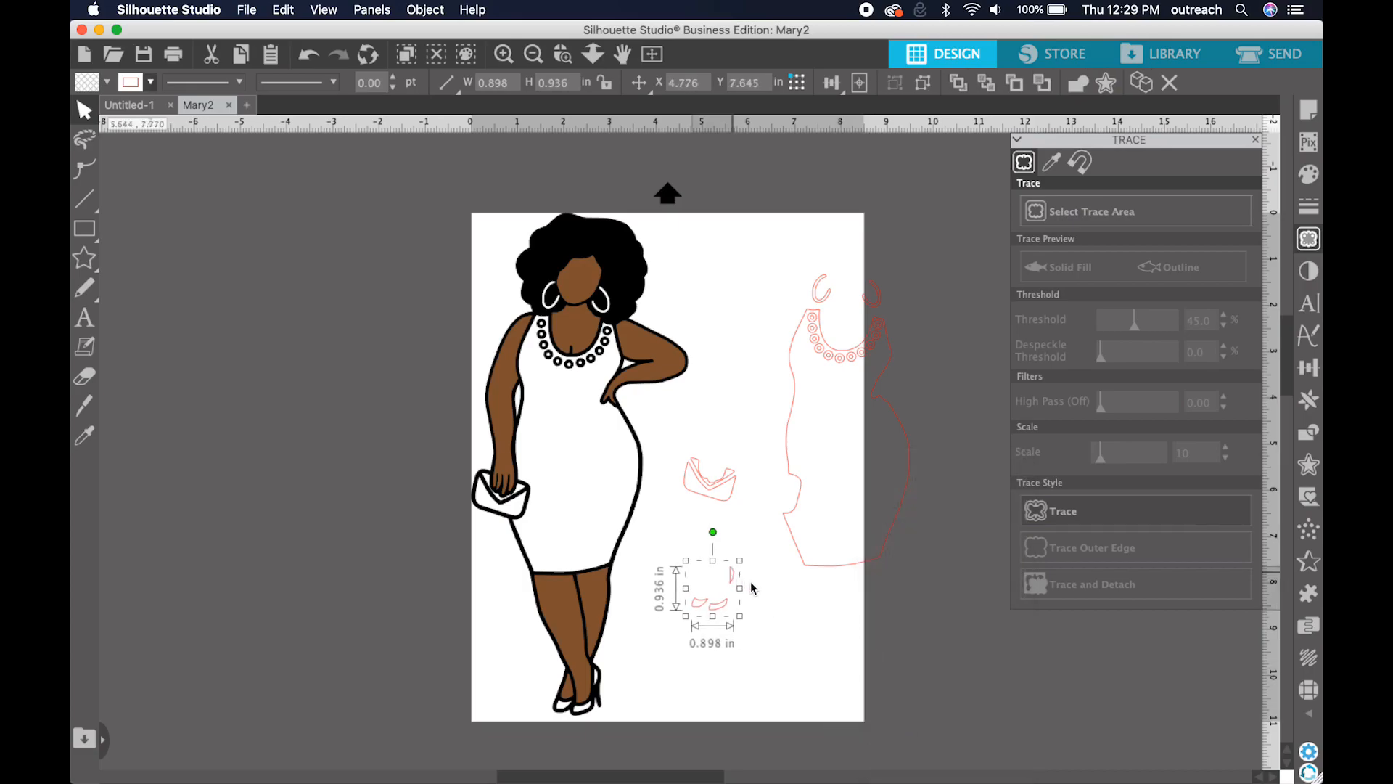
{"action": "left_click", "coordinate": [864, 631]}
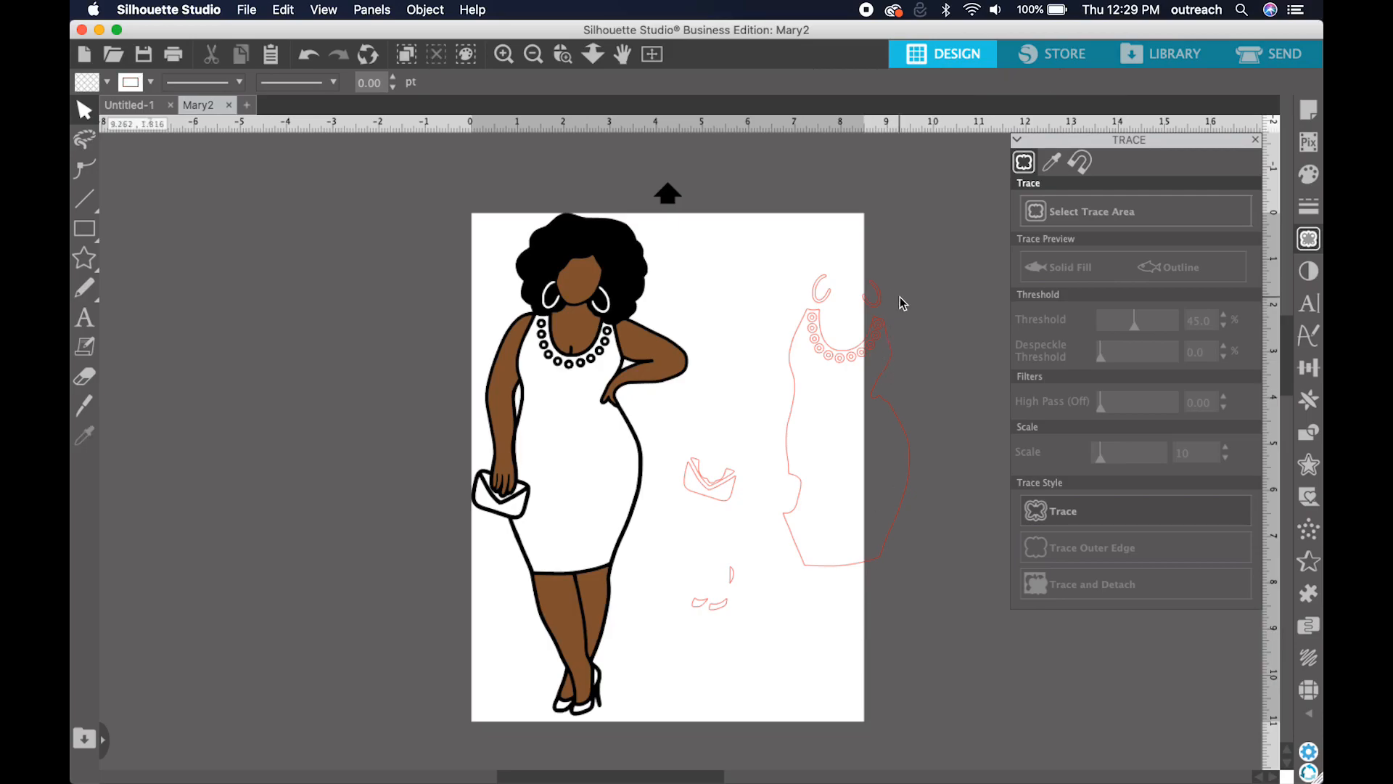
Group the two earrings and move them above the separated clutch
{"action": "left_click", "coordinate": [813, 278]}
{"action": "right_click", "coordinate": [820, 285]}
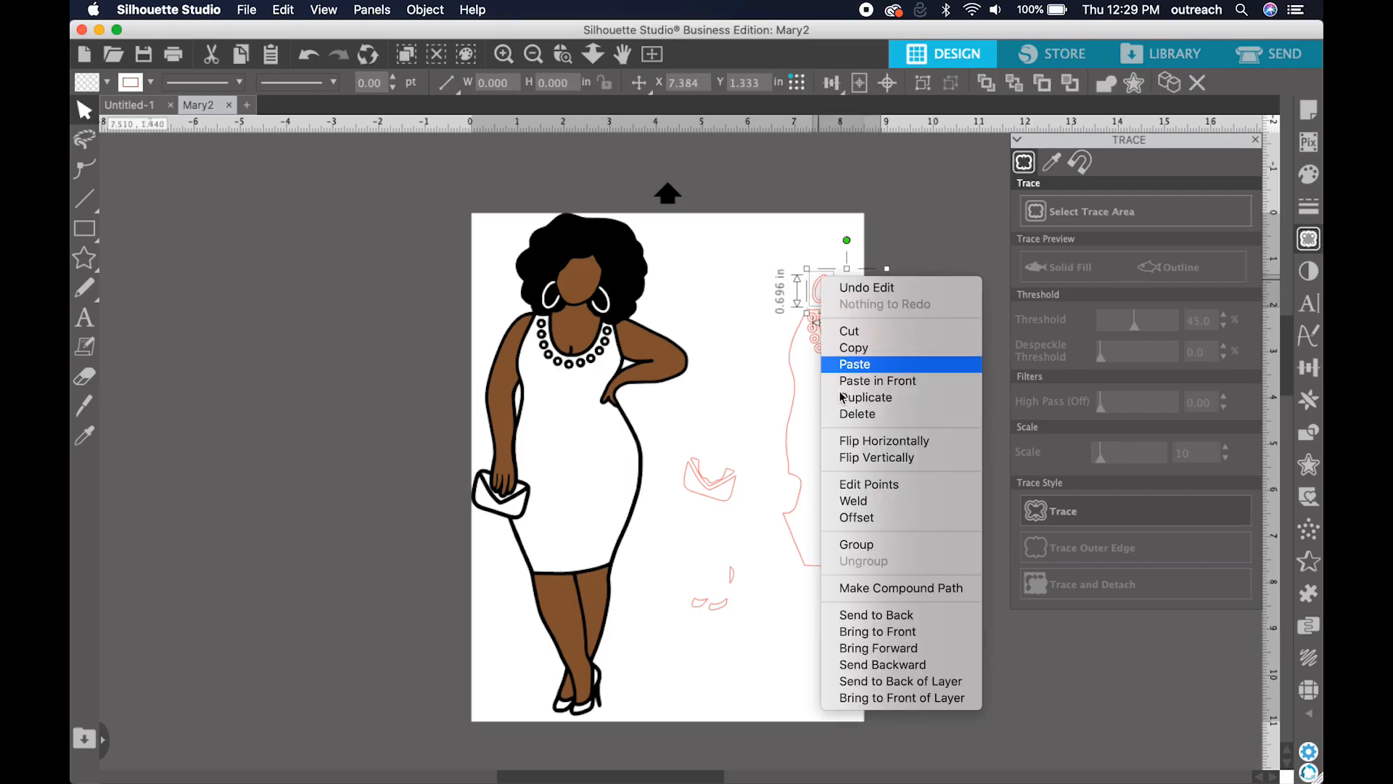
{"action": "left_click", "coordinate": [869, 545]}
{"action": "left_click_drag", "start_coordinate": [883, 302], "coordinate": [734, 317]}
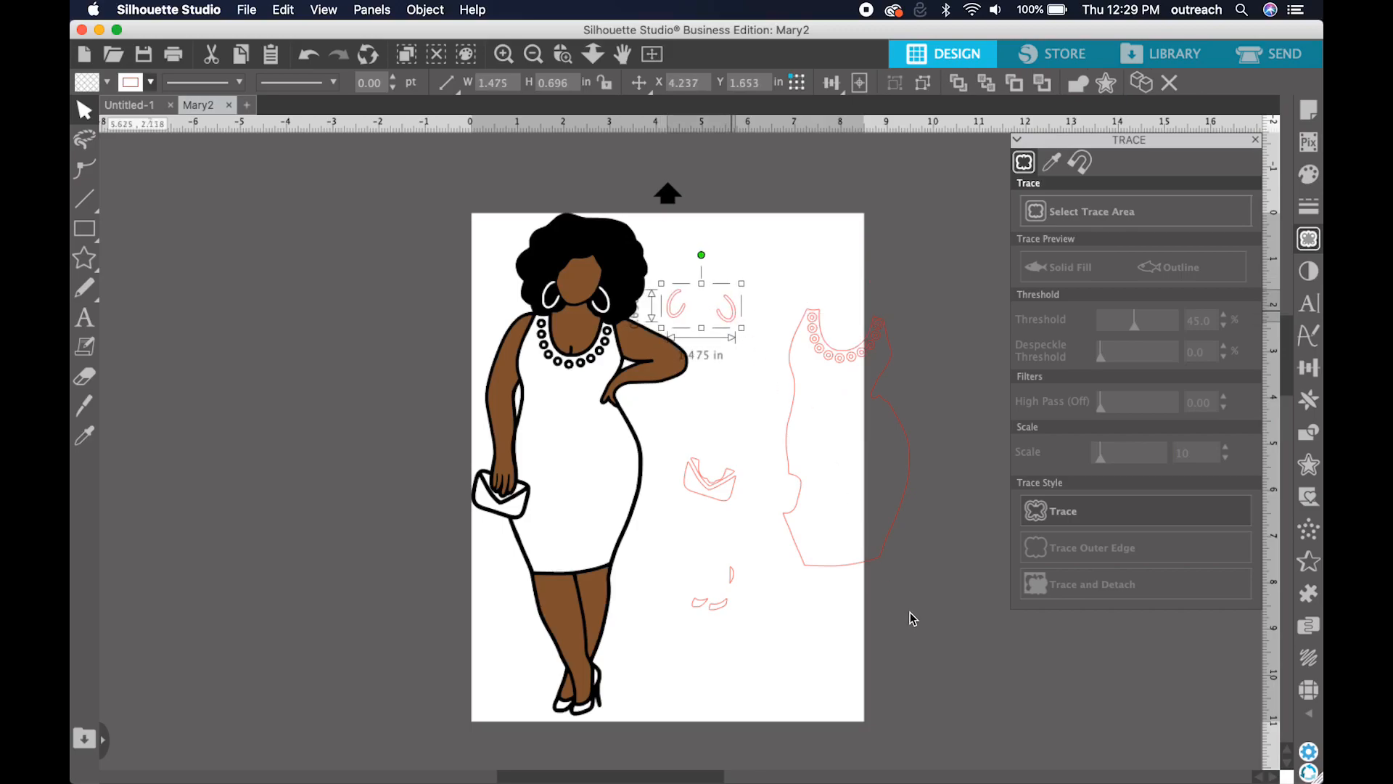
Duplicate the dress outline with its necklace beads and place the copy left of the page
{"action": "left_click_drag", "start_coordinate": [920, 616], "coordinate": [785, 295]}
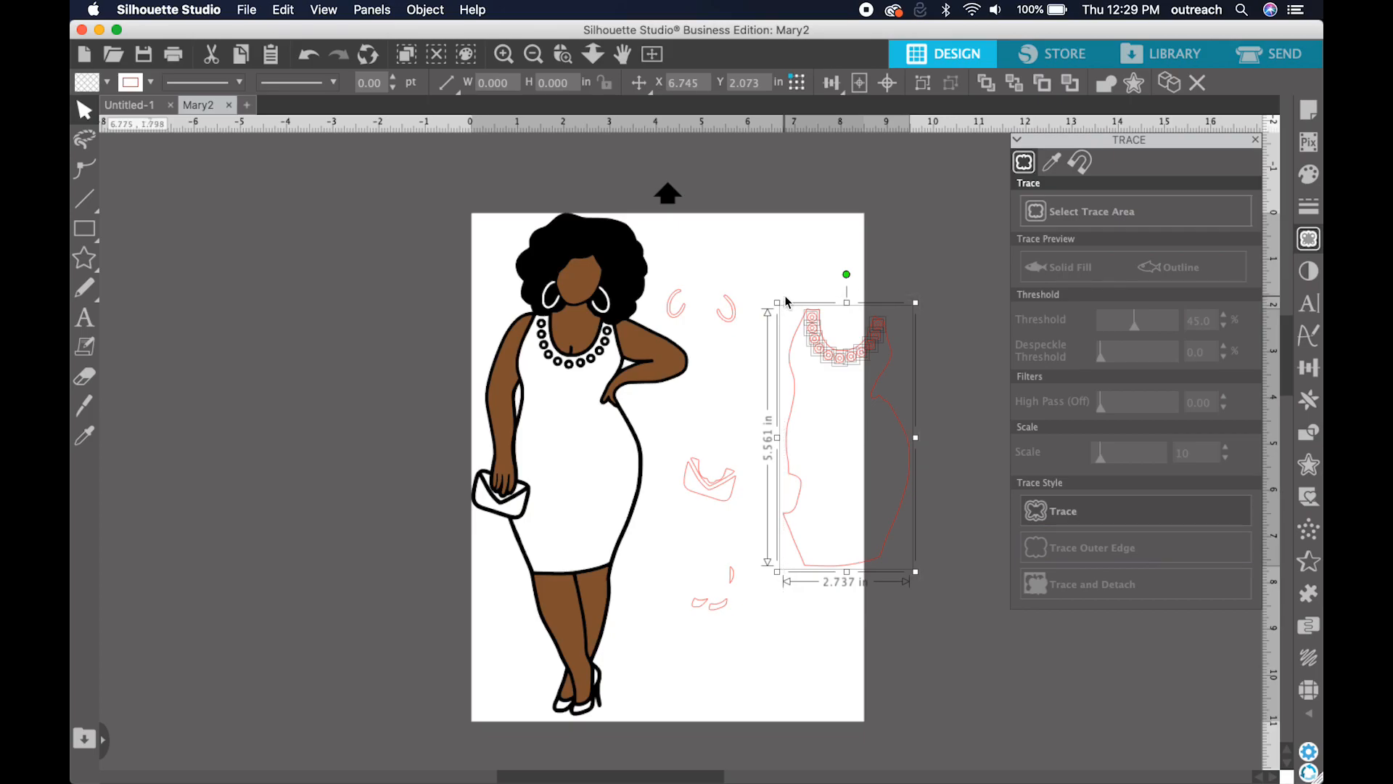
{"action": "key", "text": "super+c"}
{"action": "key", "text": "super+v"}
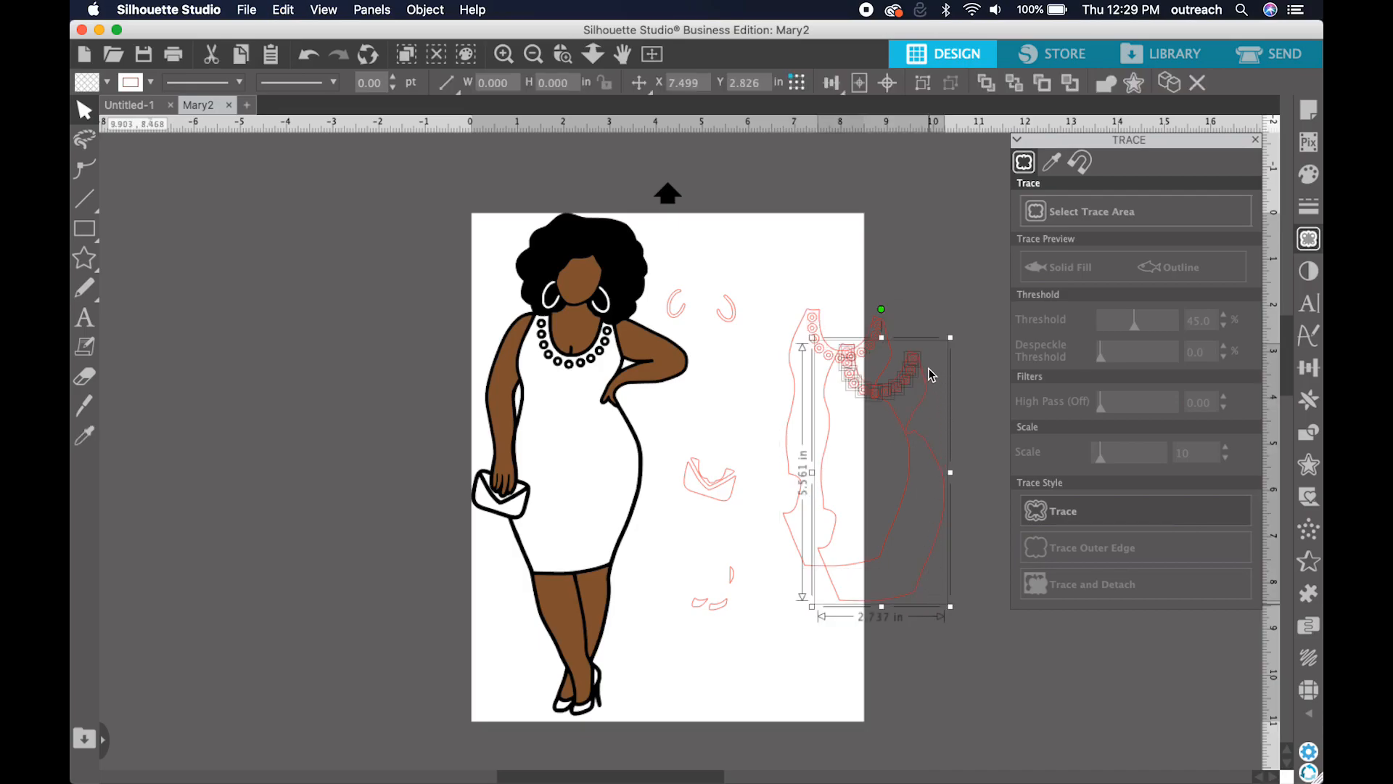
{"action": "left_click_drag", "start_coordinate": [881, 390], "coordinate": [364, 373]}
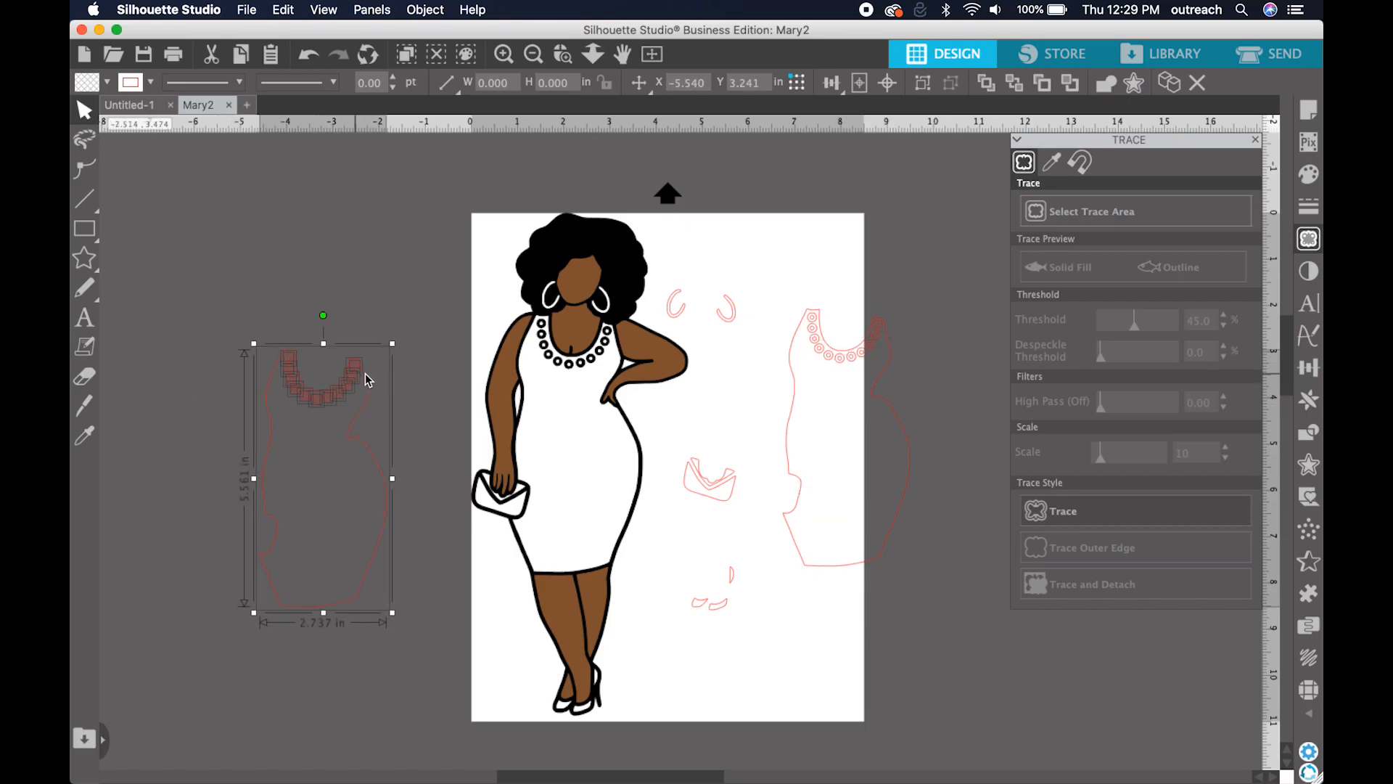
Make a compound path from the original dress outline and its necklace beads
{"action": "left_click_drag", "start_coordinate": [912, 630], "coordinate": [793, 264]}
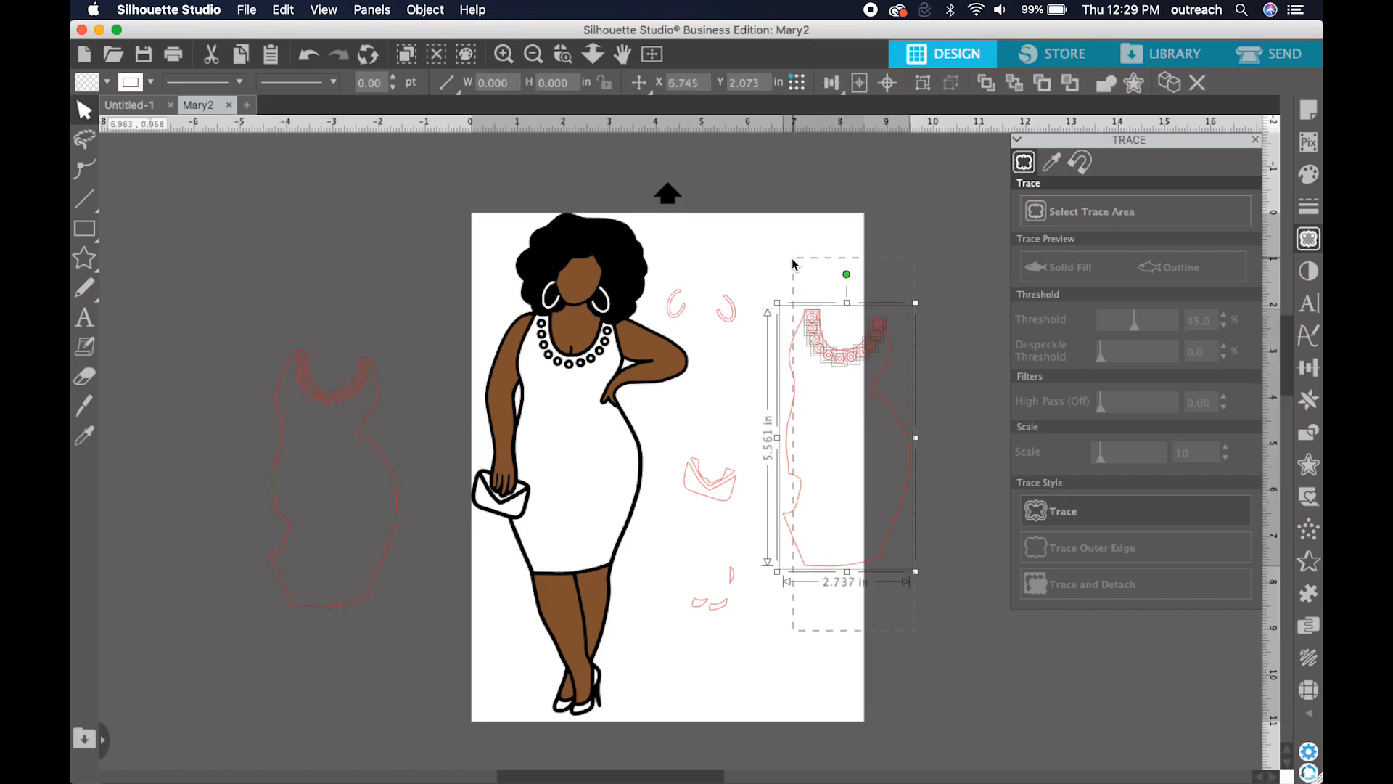
{"action": "right_click", "coordinate": [822, 334]}
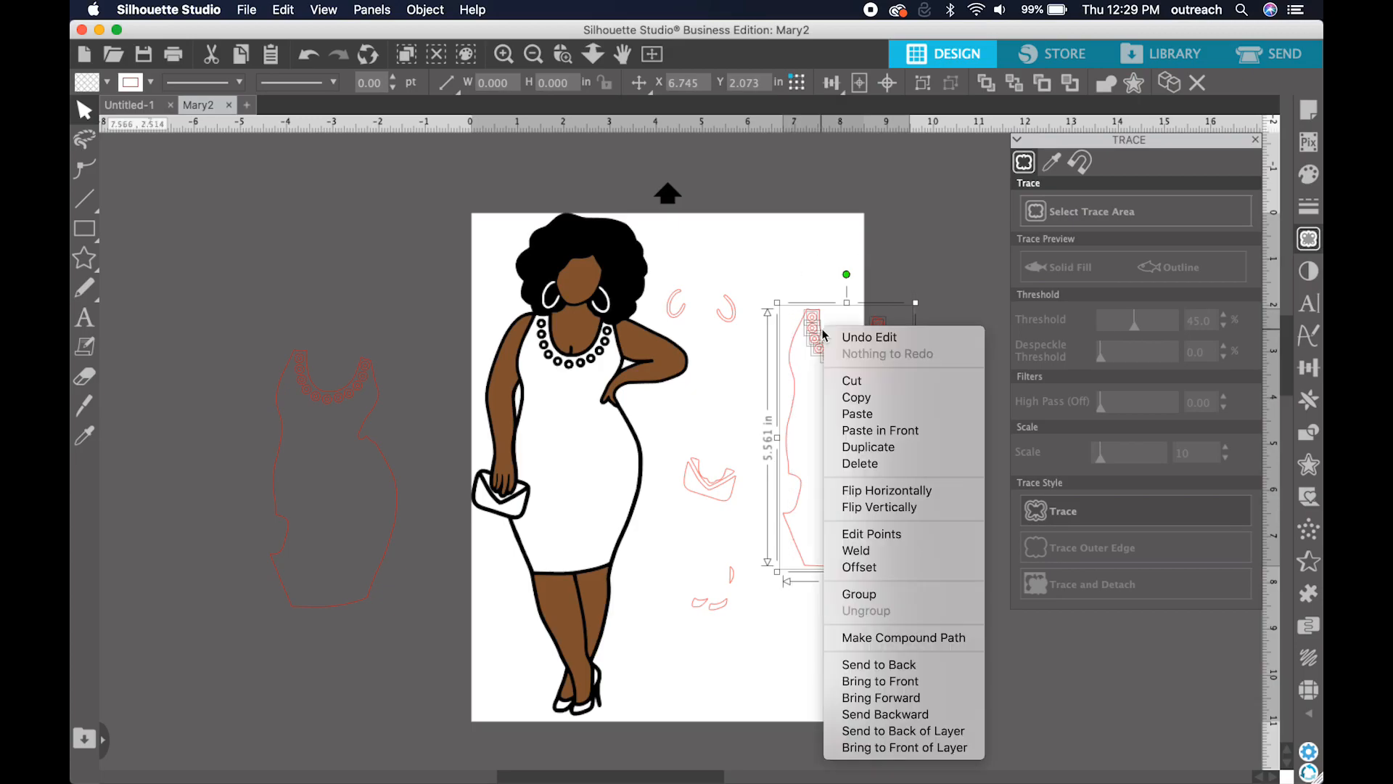
{"action": "left_click", "coordinate": [890, 638]}
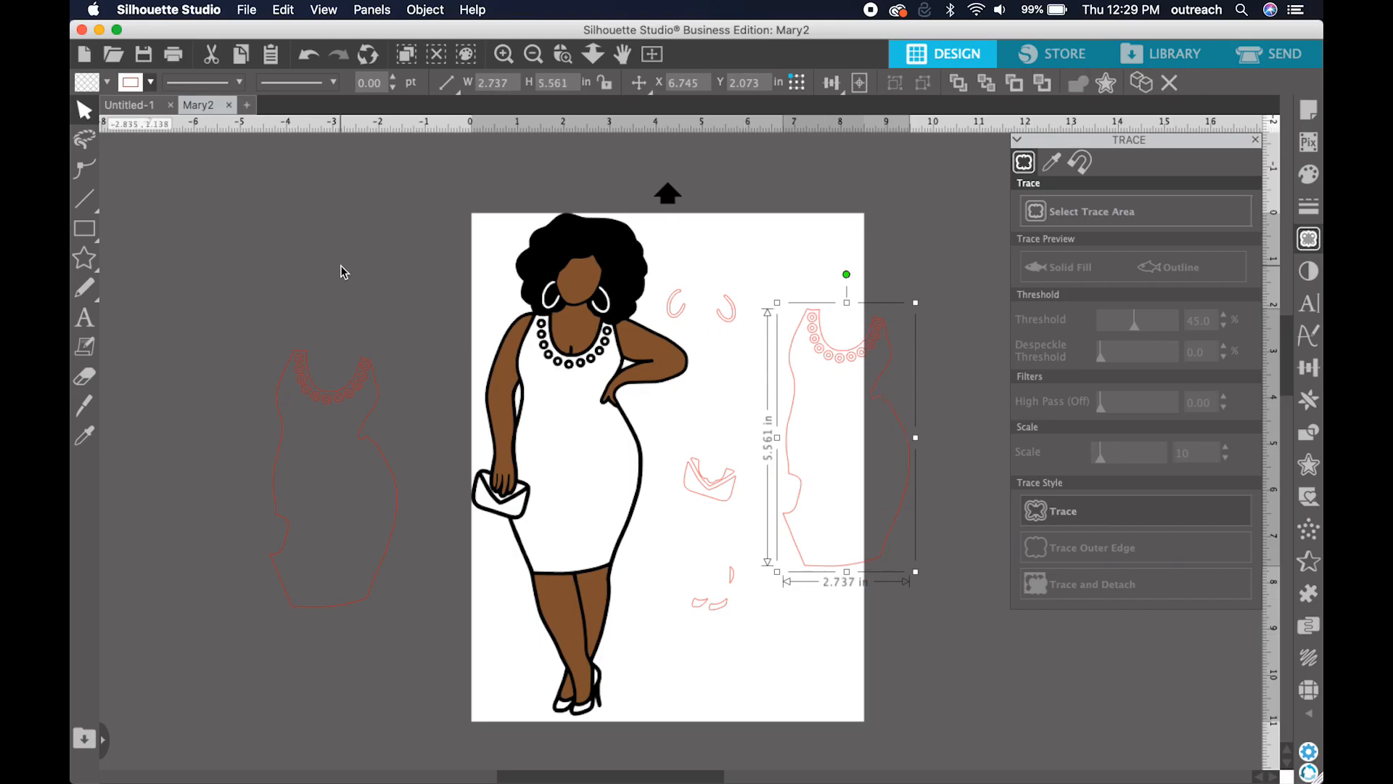
Try a bright red fill on the dress compound path and undo it
{"action": "left_click", "coordinate": [107, 83]}
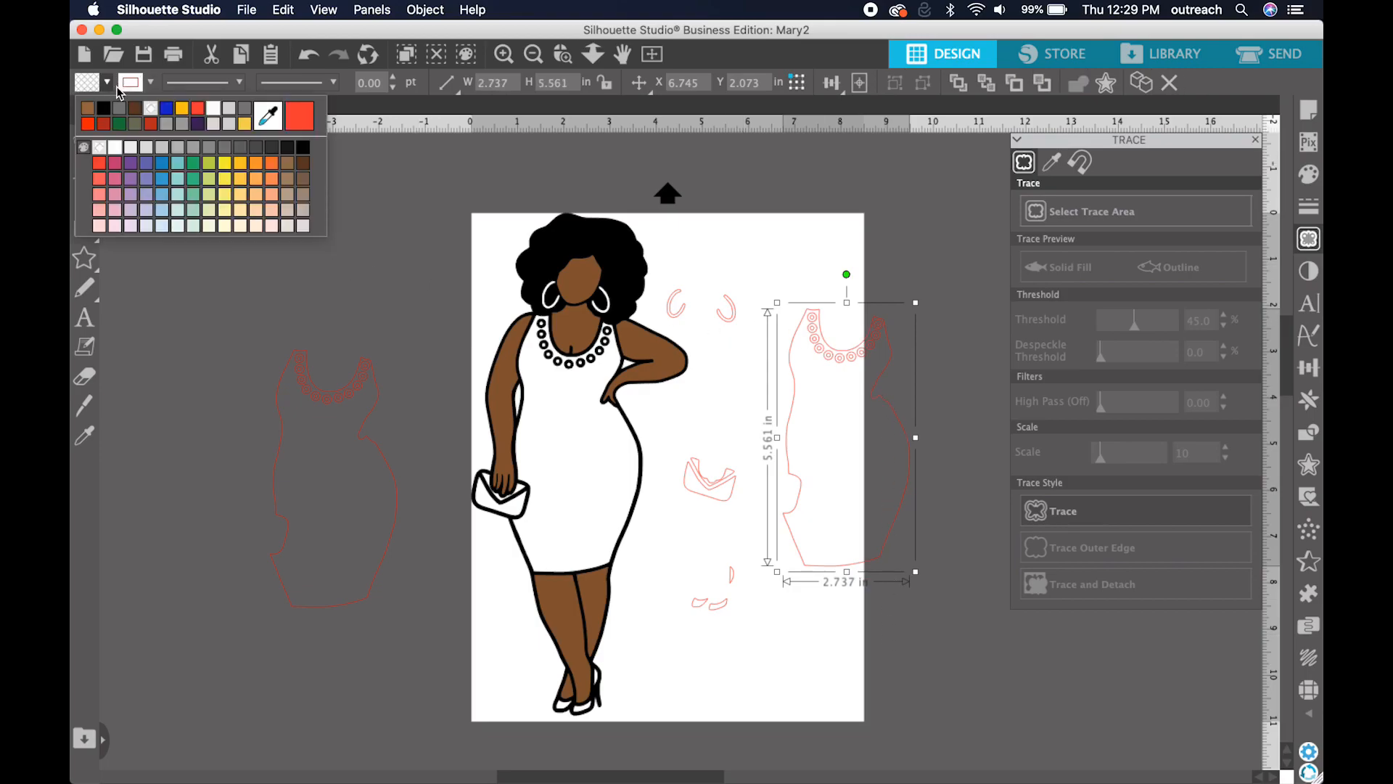
{"action": "left_click", "coordinate": [308, 122]}
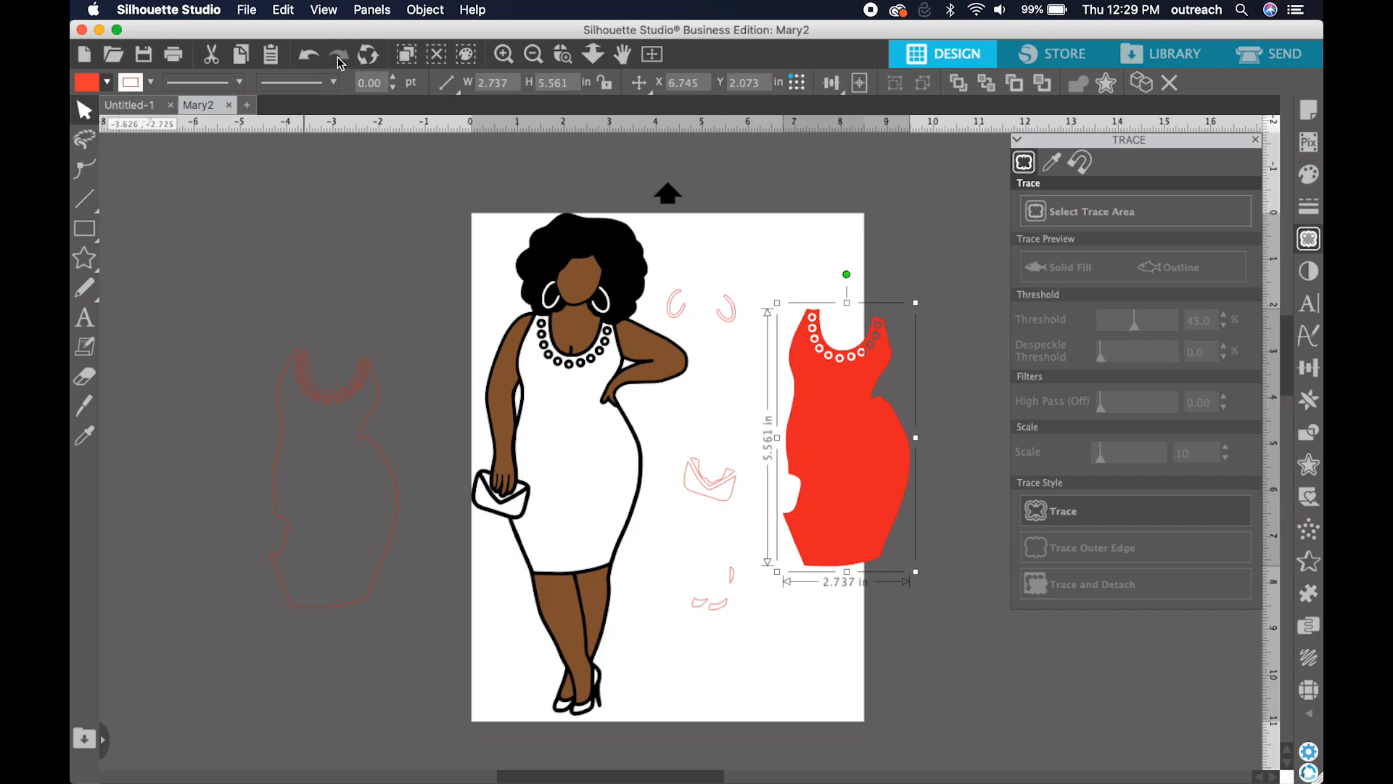
{"action": "left_click", "coordinate": [310, 56]}
{"action": "right_click", "coordinate": [843, 368]}
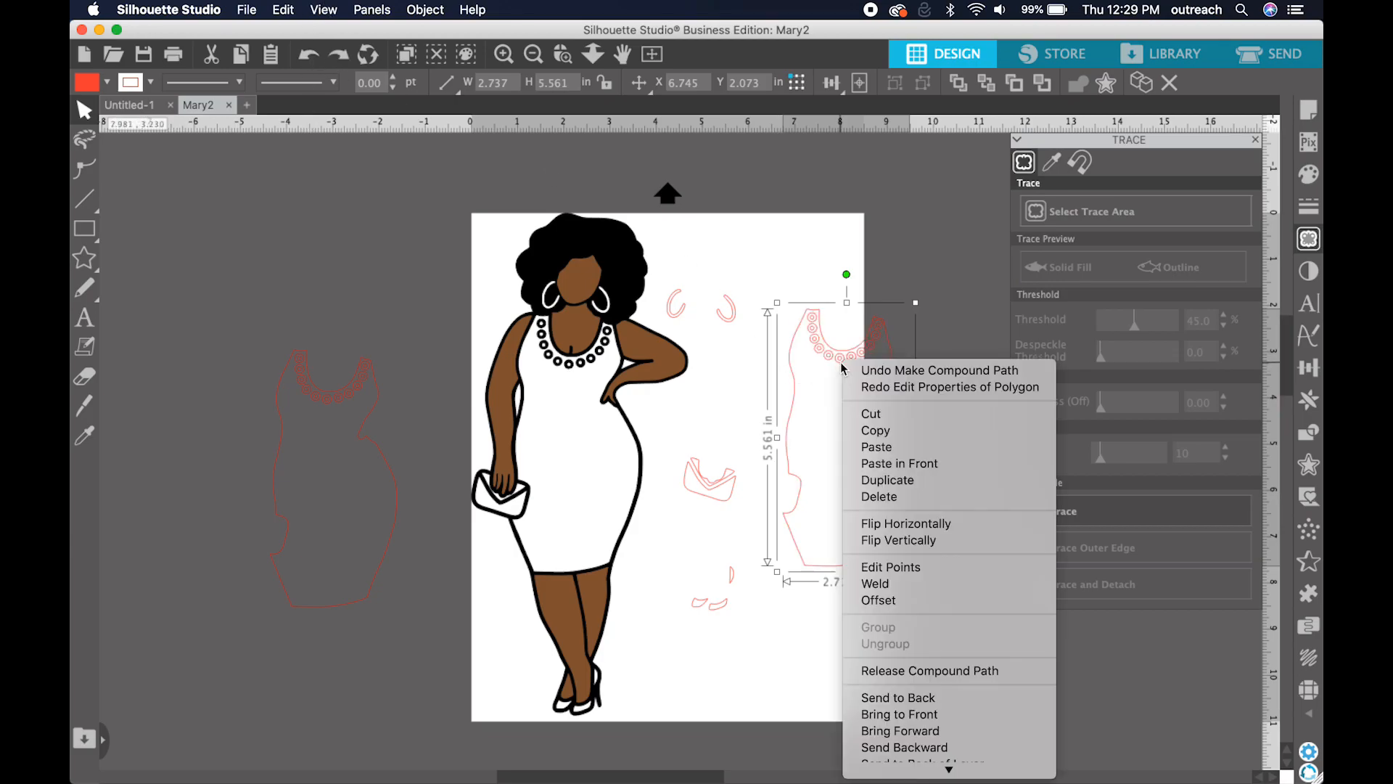
{"action": "left_click", "coordinate": [905, 671]}
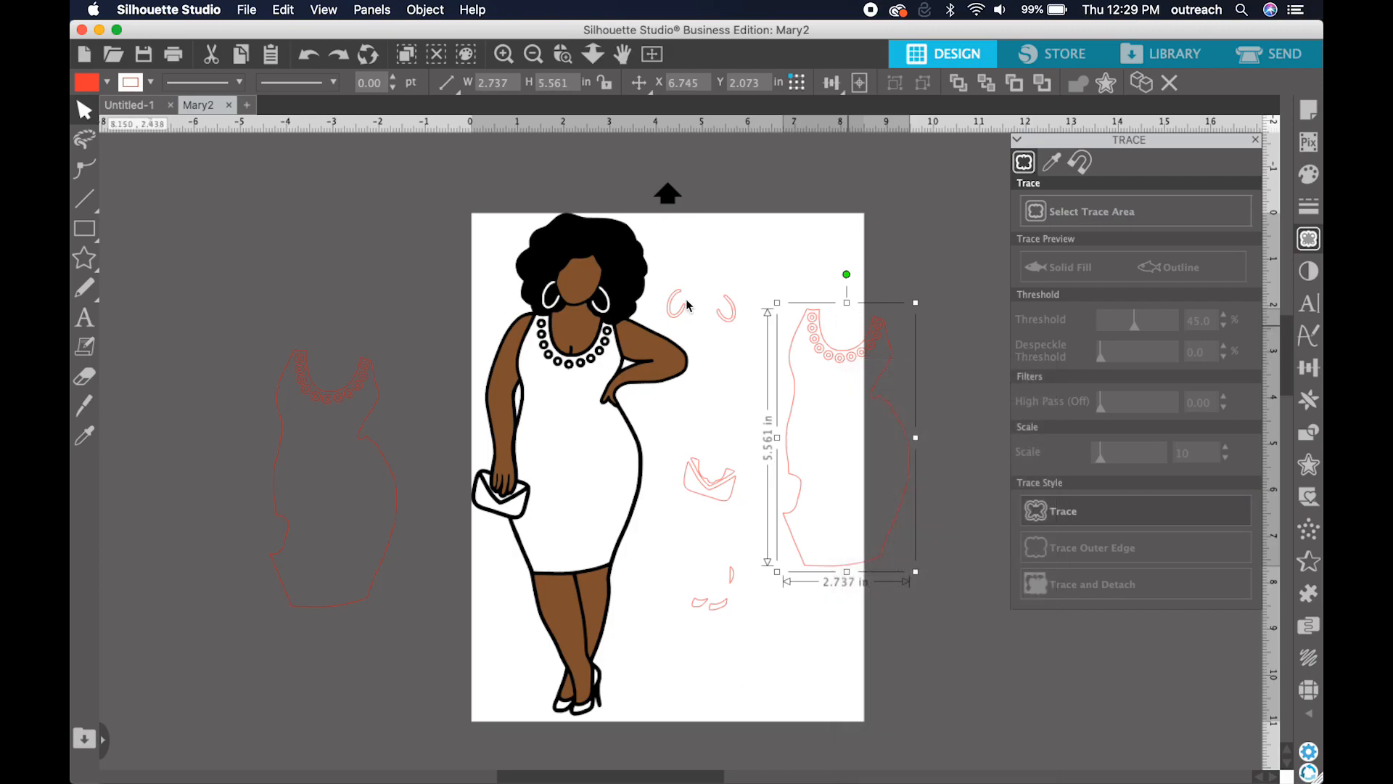
Give the dress a dark red fill and line colour and move it into place on the figure
{"action": "left_click", "coordinate": [108, 83]}
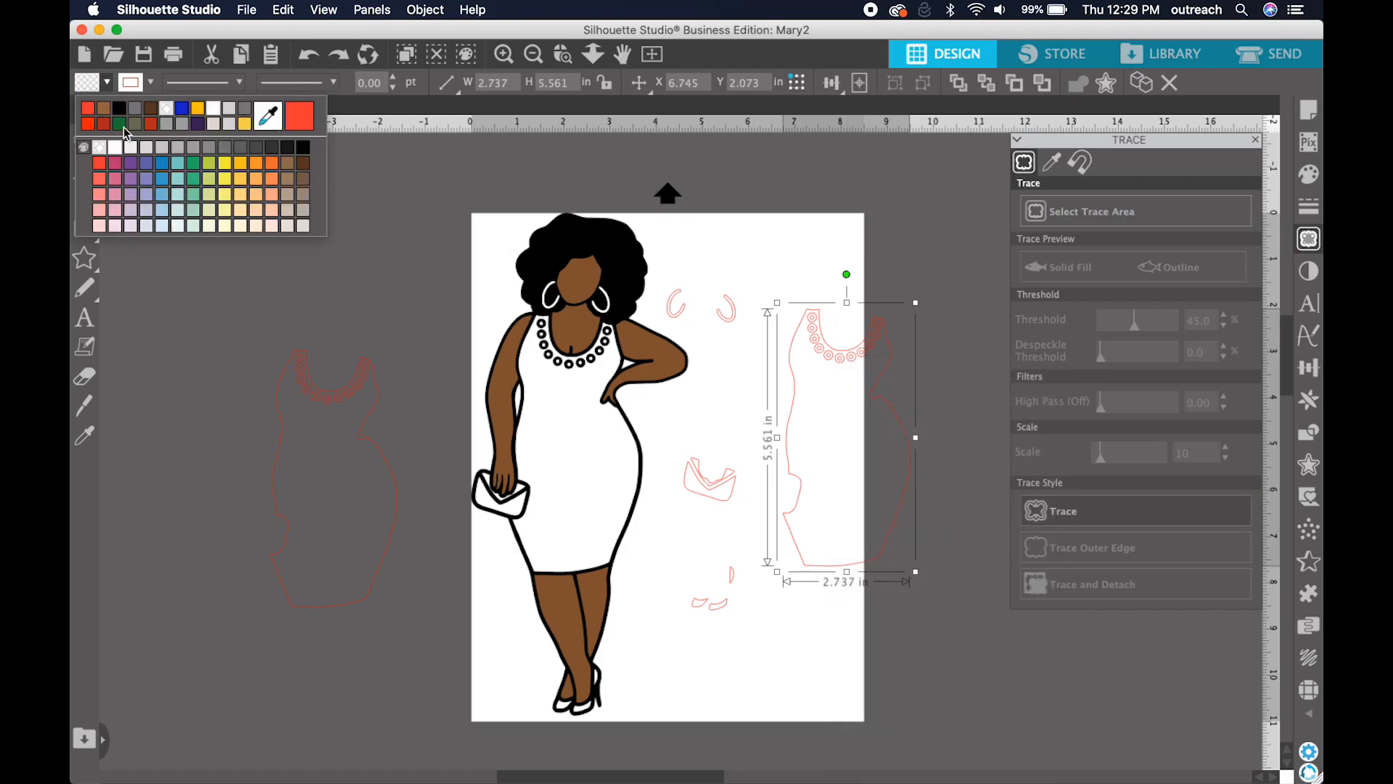
{"action": "left_click", "coordinate": [103, 125]}
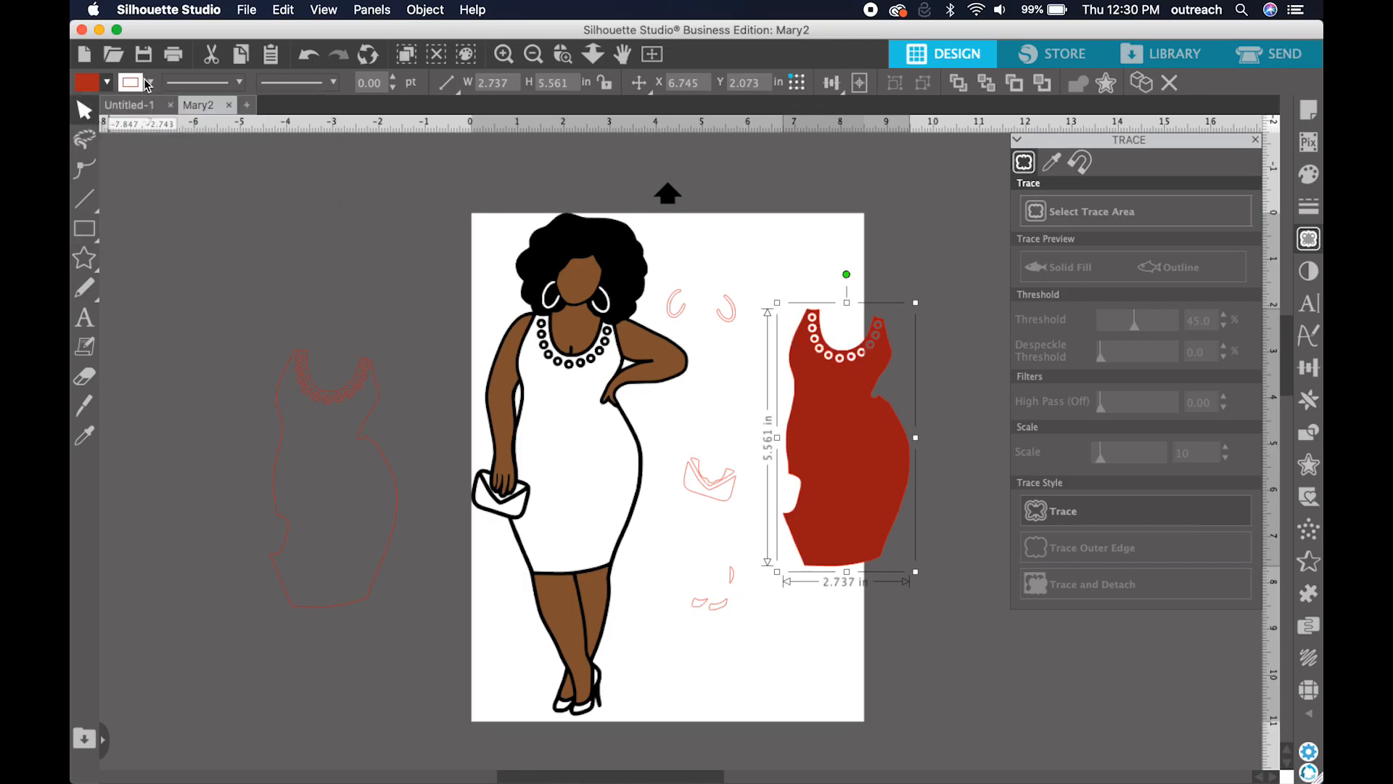
{"action": "left_click", "coordinate": [150, 84]}
{"action": "left_click", "coordinate": [131, 109]}
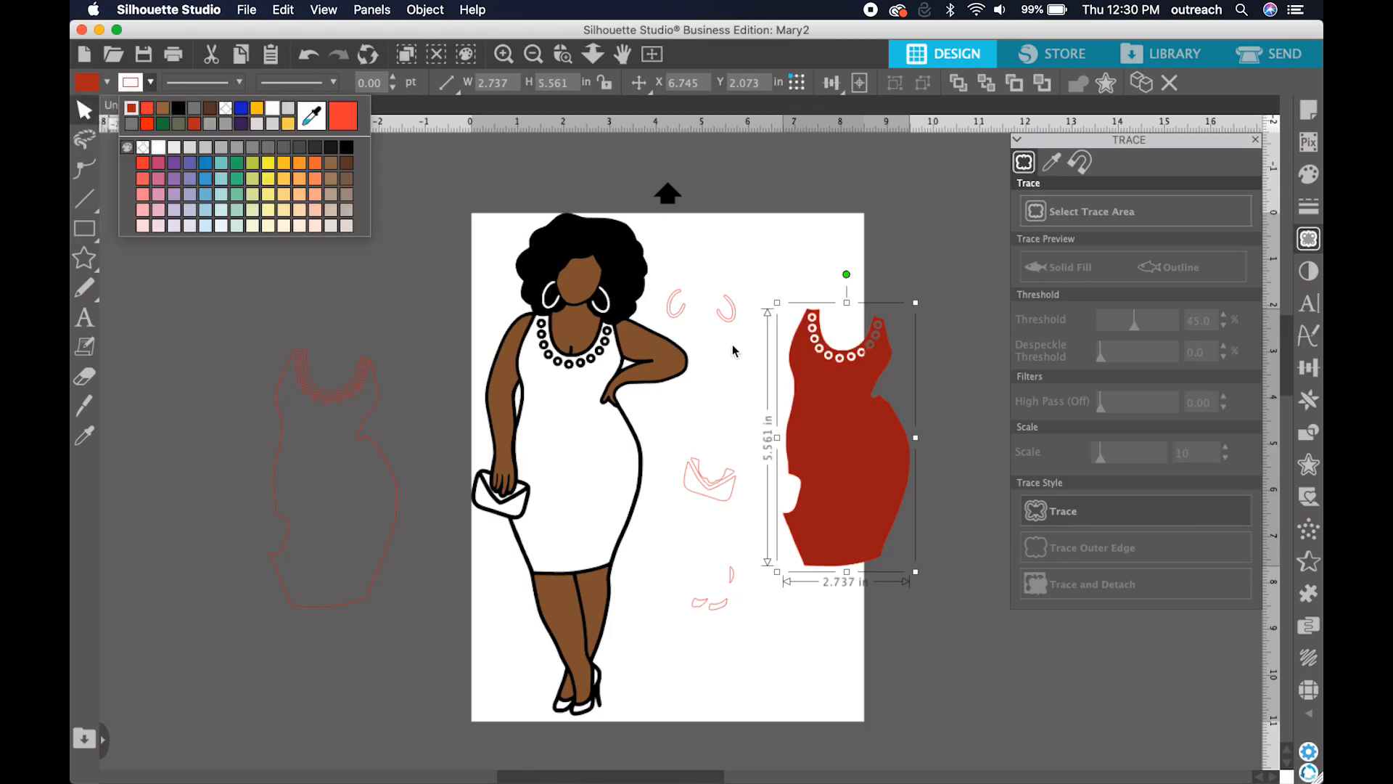
{"action": "left_click", "coordinate": [891, 447]}
{"action": "left_click_drag", "start_coordinate": [891, 448], "coordinate": [617, 445]}
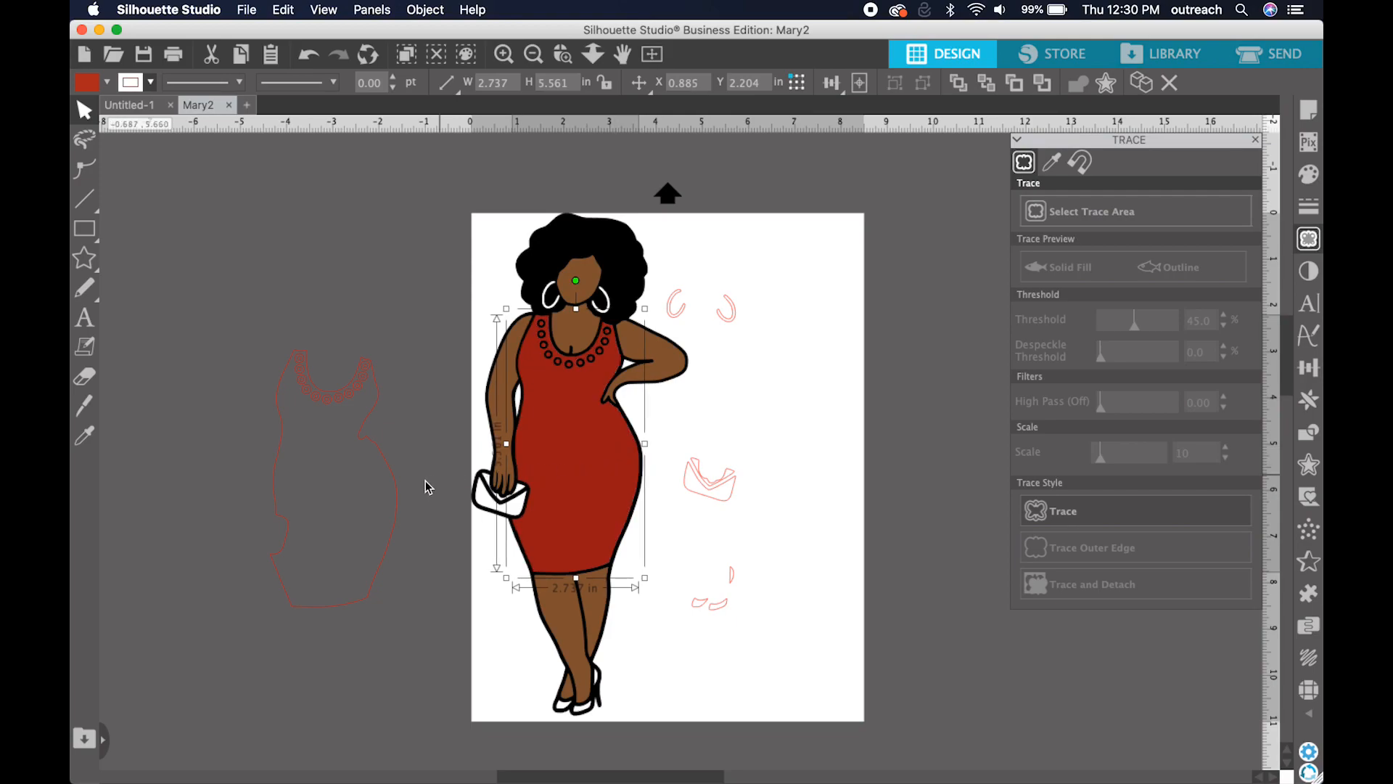
Delete the duplicate dress outline left of the page and move the remaining necklace beads close to the figure's shoulder
{"action": "left_click", "coordinate": [427, 645]}
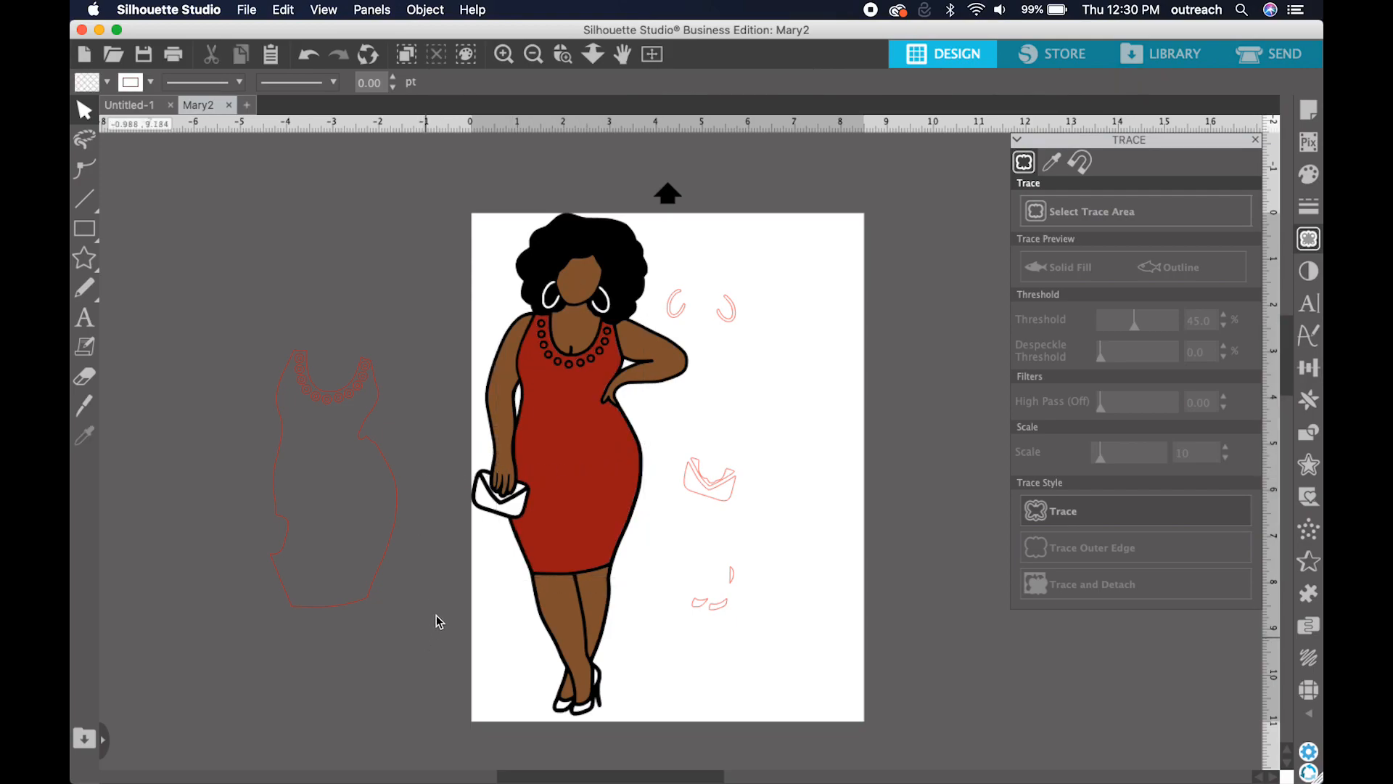
{"action": "left_click", "coordinate": [376, 416]}
{"action": "key", "text": "Delete"}
{"action": "left_click_drag", "start_coordinate": [399, 465], "coordinate": [263, 302]}
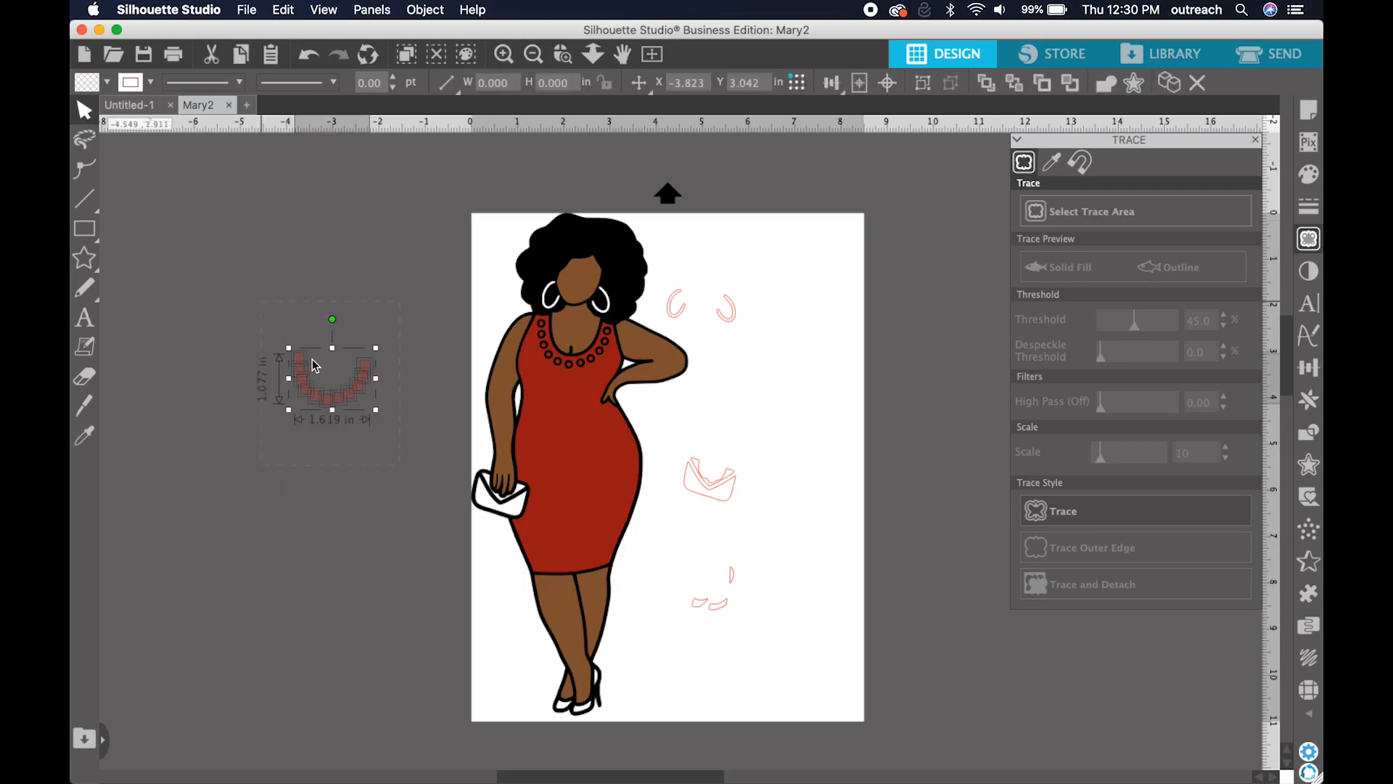
{"action": "left_click_drag", "start_coordinate": [316, 399], "coordinate": [428, 327]}
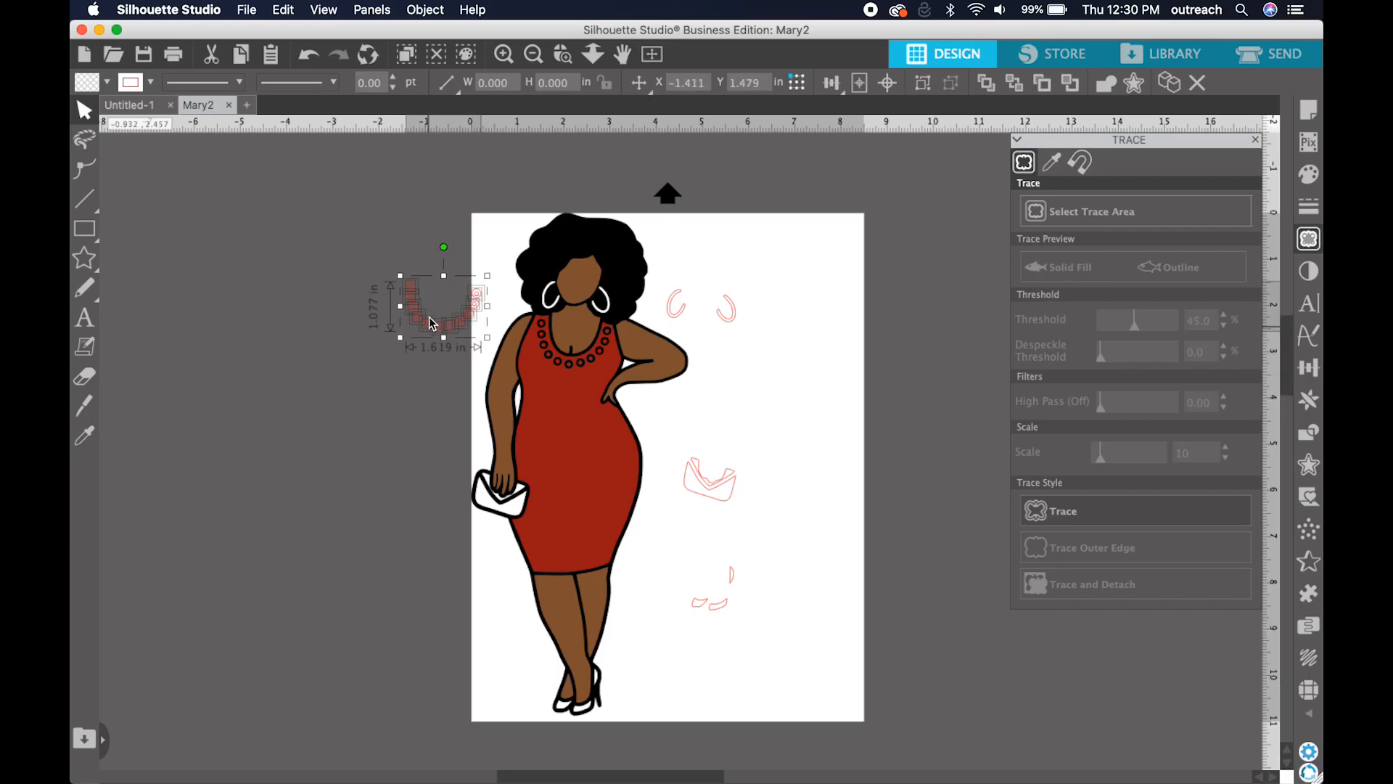
Delete the outer ring of the first bead at the upper left end of the loose necklace
{"action": "left_click", "coordinate": [503, 54]}
{"action": "left_click", "coordinate": [504, 54]}
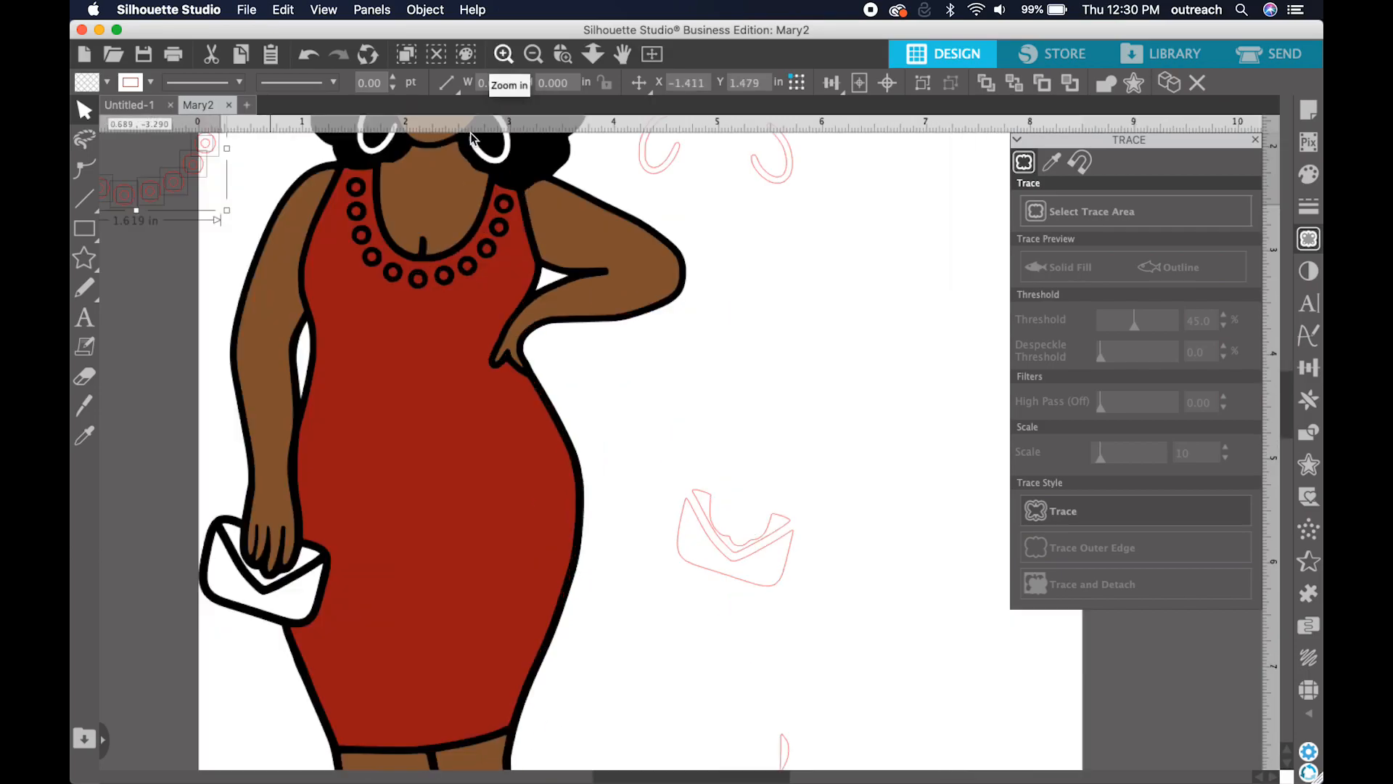
{"action": "scroll", "coordinate": [398, 350], "scroll_direction": "up", "scroll_amount": 2}
{"action": "scroll", "coordinate": [398, 351], "scroll_direction": "left", "scroll_amount": 2}
{"action": "scroll", "coordinate": [398, 351], "scroll_direction": "up", "scroll_amount": 3}
{"action": "scroll", "coordinate": [398, 350], "scroll_direction": "left", "scroll_amount": 1}
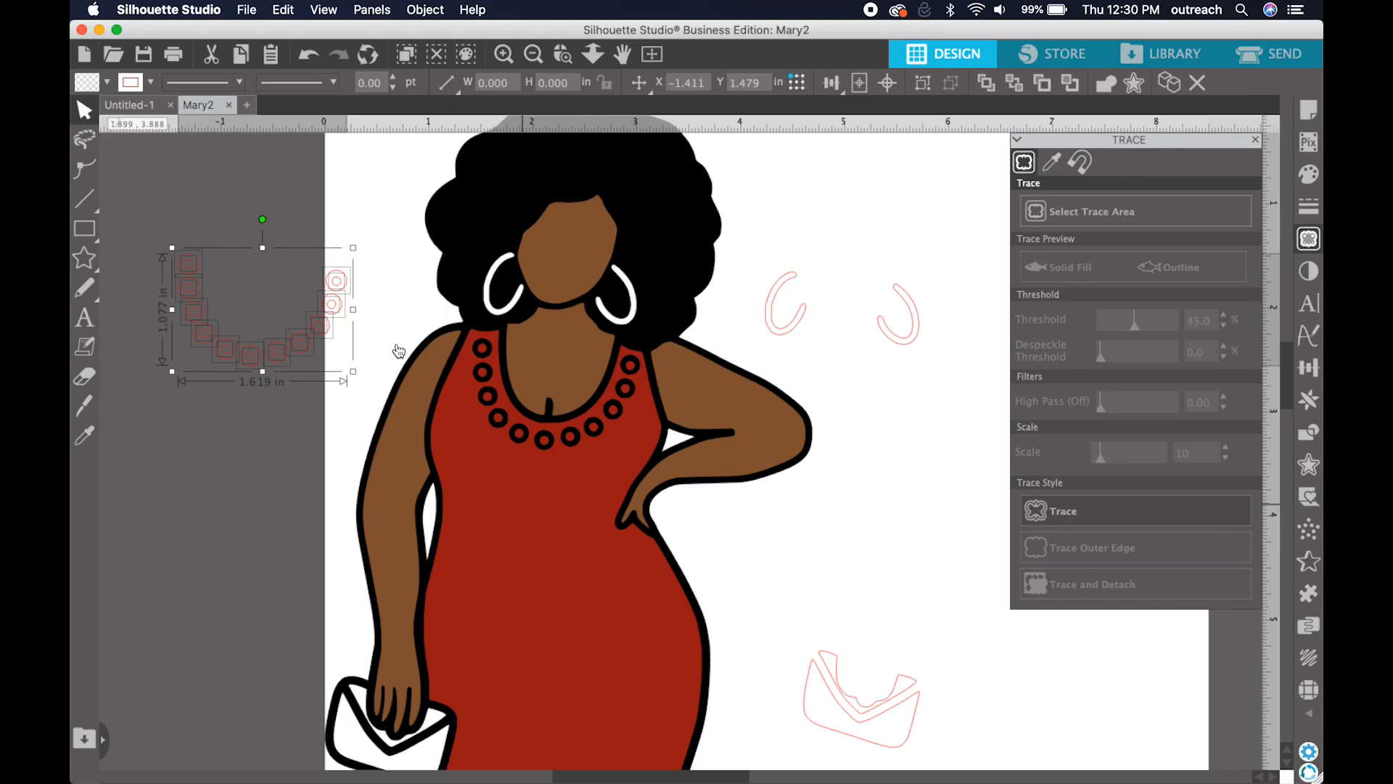
{"action": "scroll", "coordinate": [398, 351], "scroll_direction": "left", "scroll_amount": 2}
{"action": "scroll", "coordinate": [398, 351], "scroll_direction": "up", "scroll_amount": 2}
{"action": "left_click", "coordinate": [505, 55]}
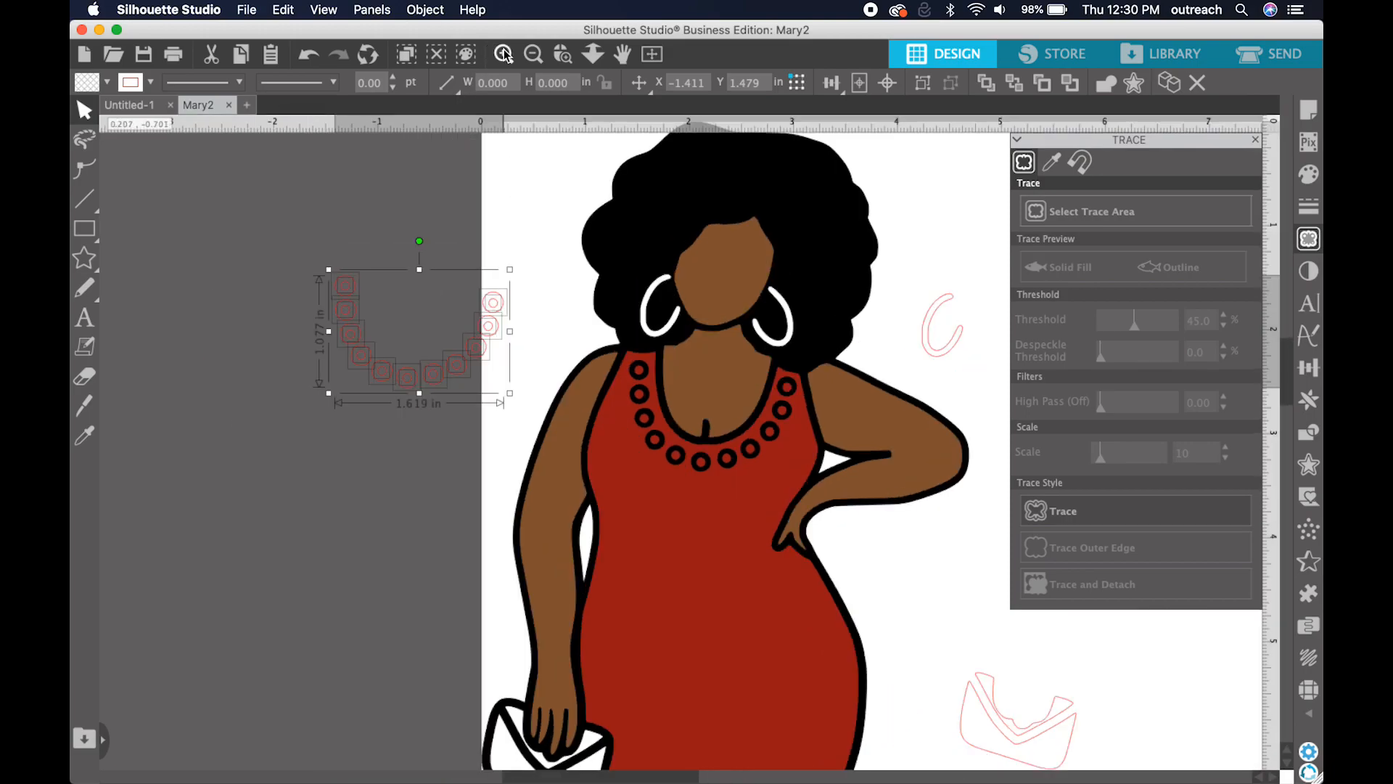
{"action": "left_click", "coordinate": [505, 58]}
{"action": "left_click", "coordinate": [505, 58]}
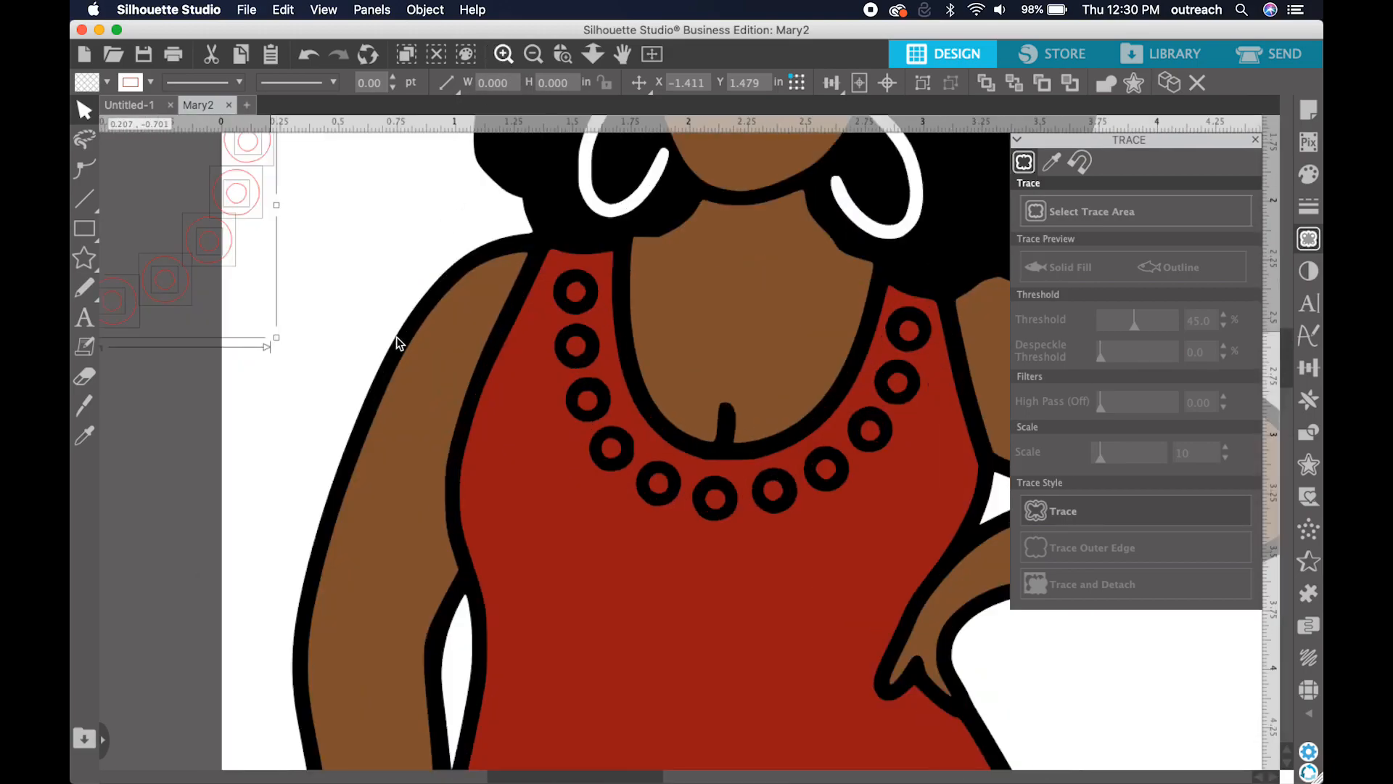
{"action": "left_click", "coordinate": [310, 392]}
{"action": "scroll", "coordinate": [308, 389], "scroll_direction": "left", "scroll_amount": 7}
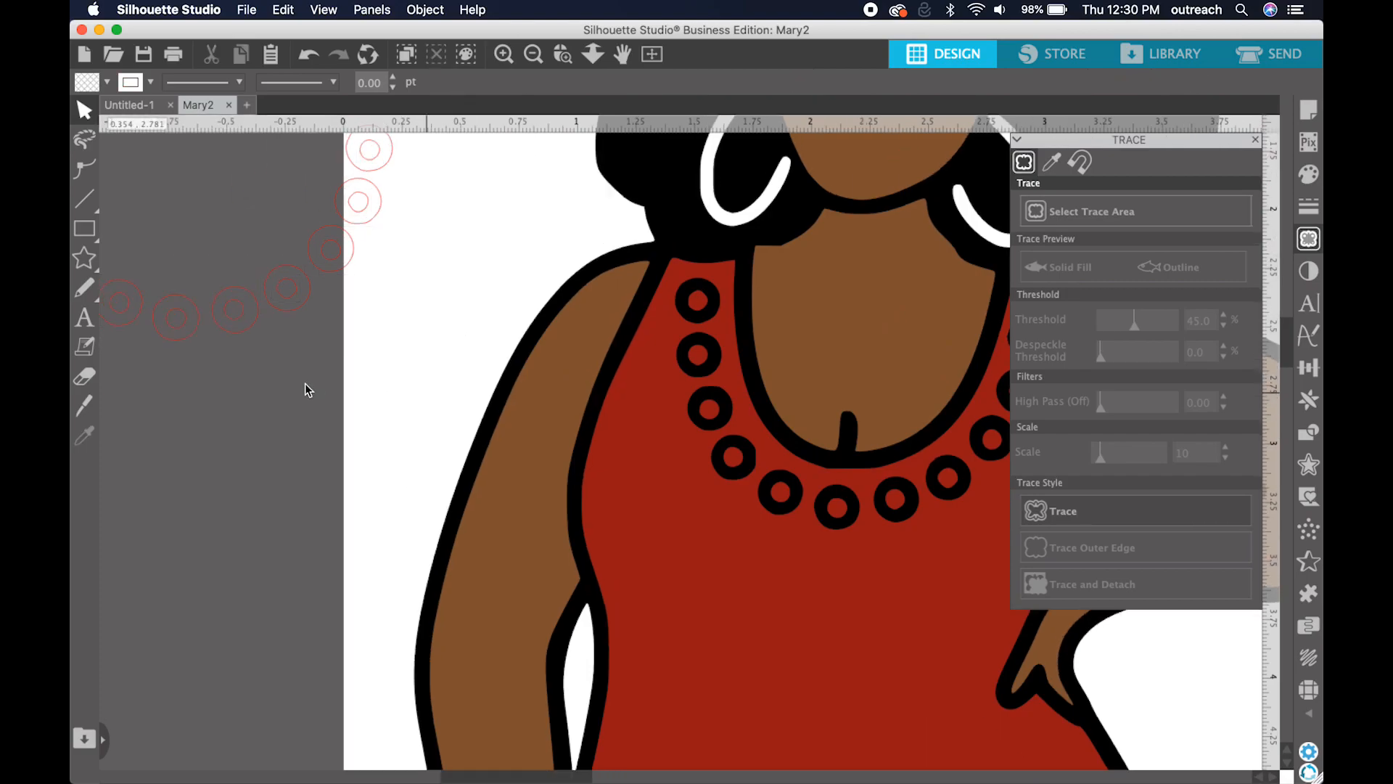
{"action": "scroll", "coordinate": [308, 390], "scroll_direction": "up", "scroll_amount": 2}
{"action": "scroll", "coordinate": [304, 383], "scroll_direction": "left", "scroll_amount": 8}
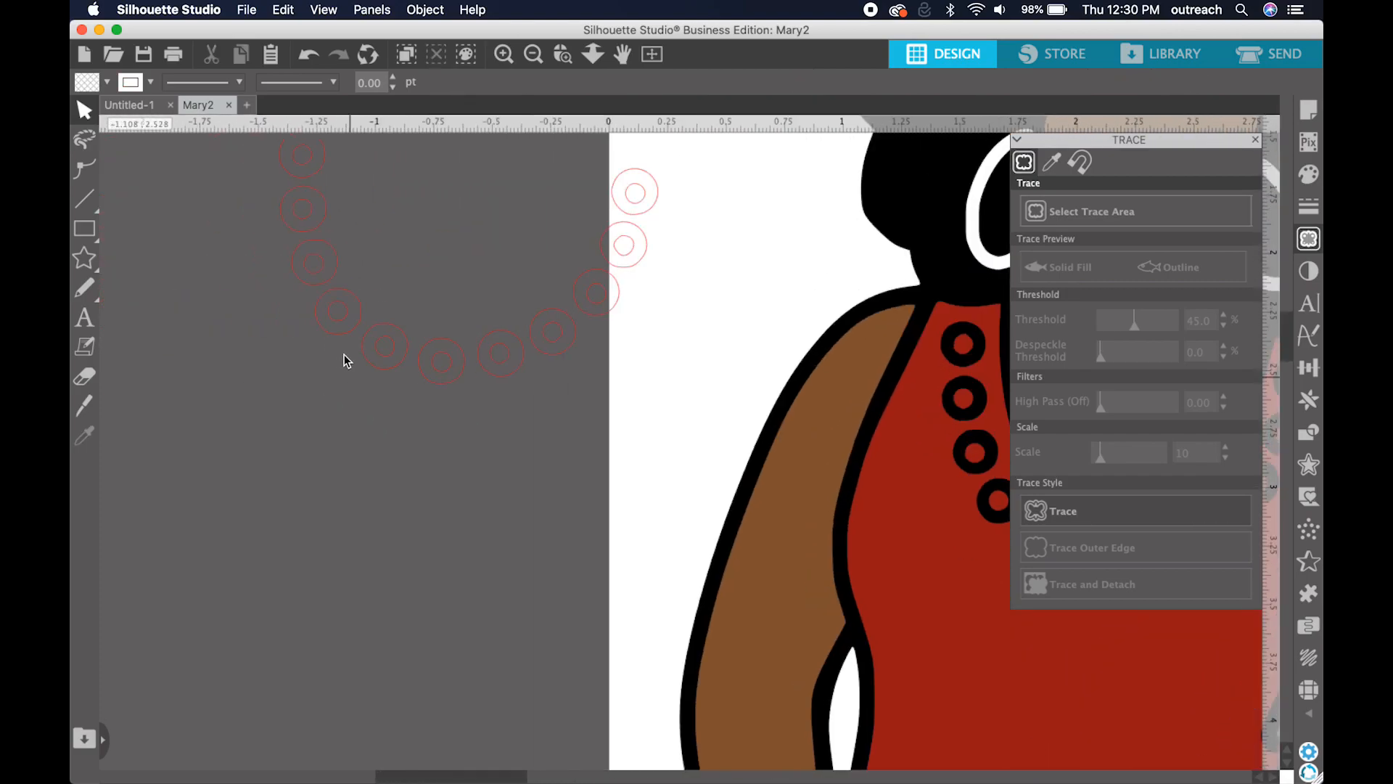
{"action": "scroll", "coordinate": [319, 334], "scroll_direction": "up", "scroll_amount": 2}
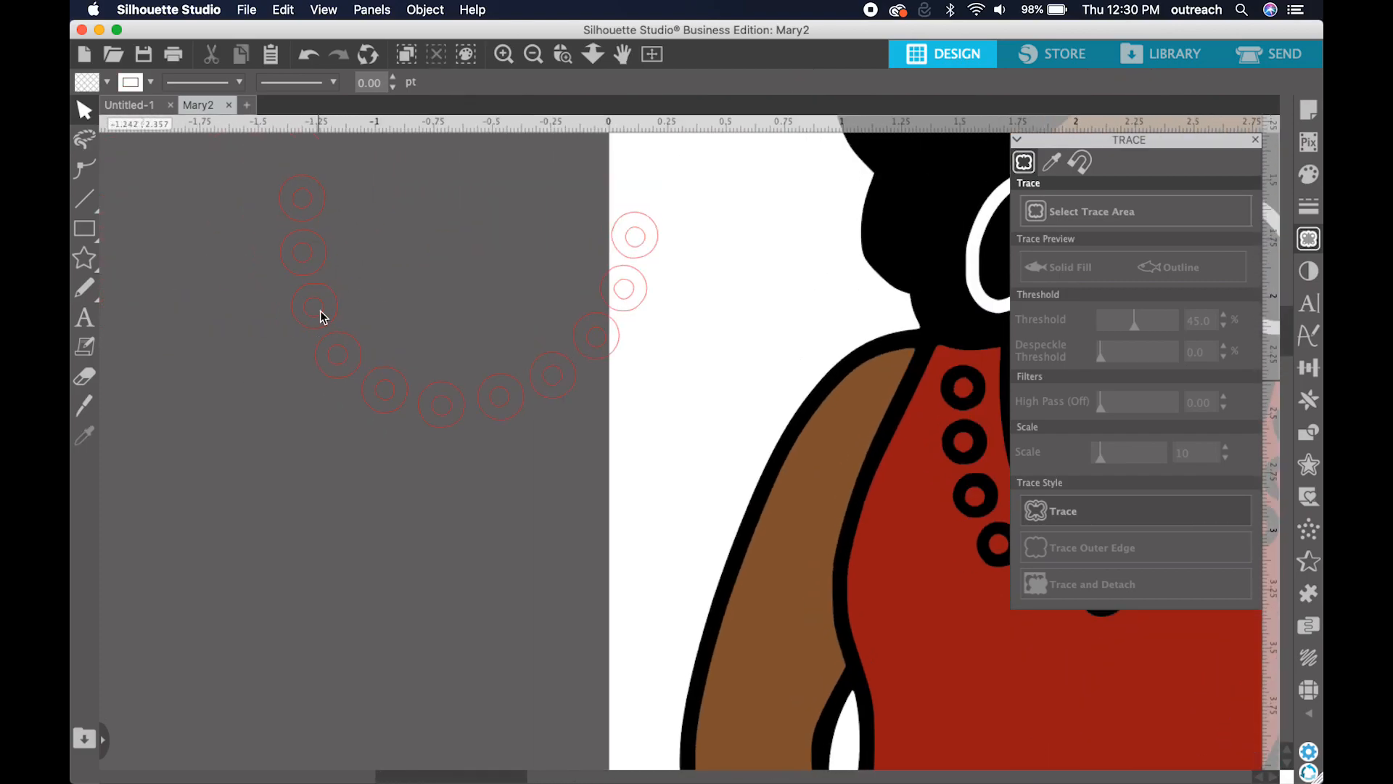
{"action": "left_click", "coordinate": [327, 200]}
{"action": "left_click_drag", "start_coordinate": [324, 195], "coordinate": [326, 249]}
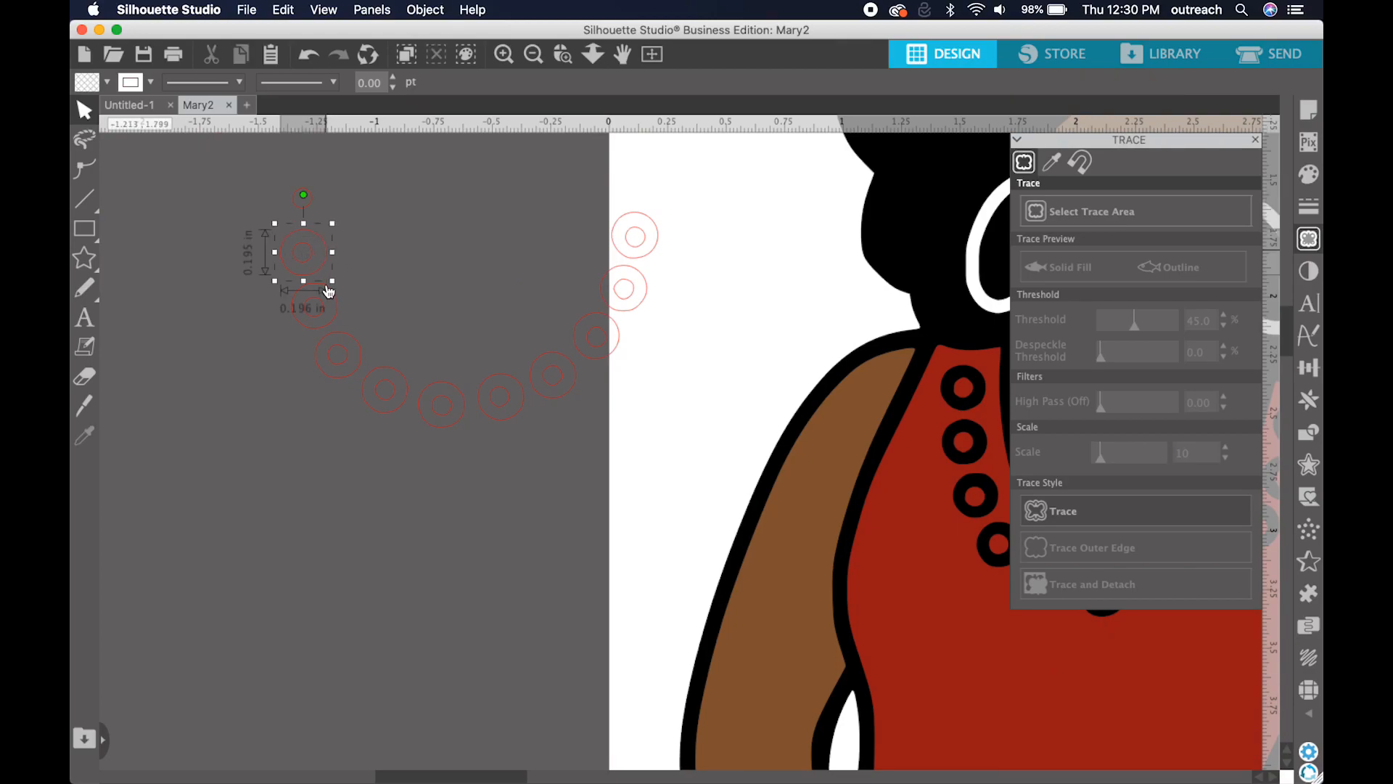
Try to delete the outer rings of the second and third loose necklace beads
{"action": "left_click", "coordinate": [334, 293]}
{"action": "left_click", "coordinate": [328, 255], "text": "shift"}
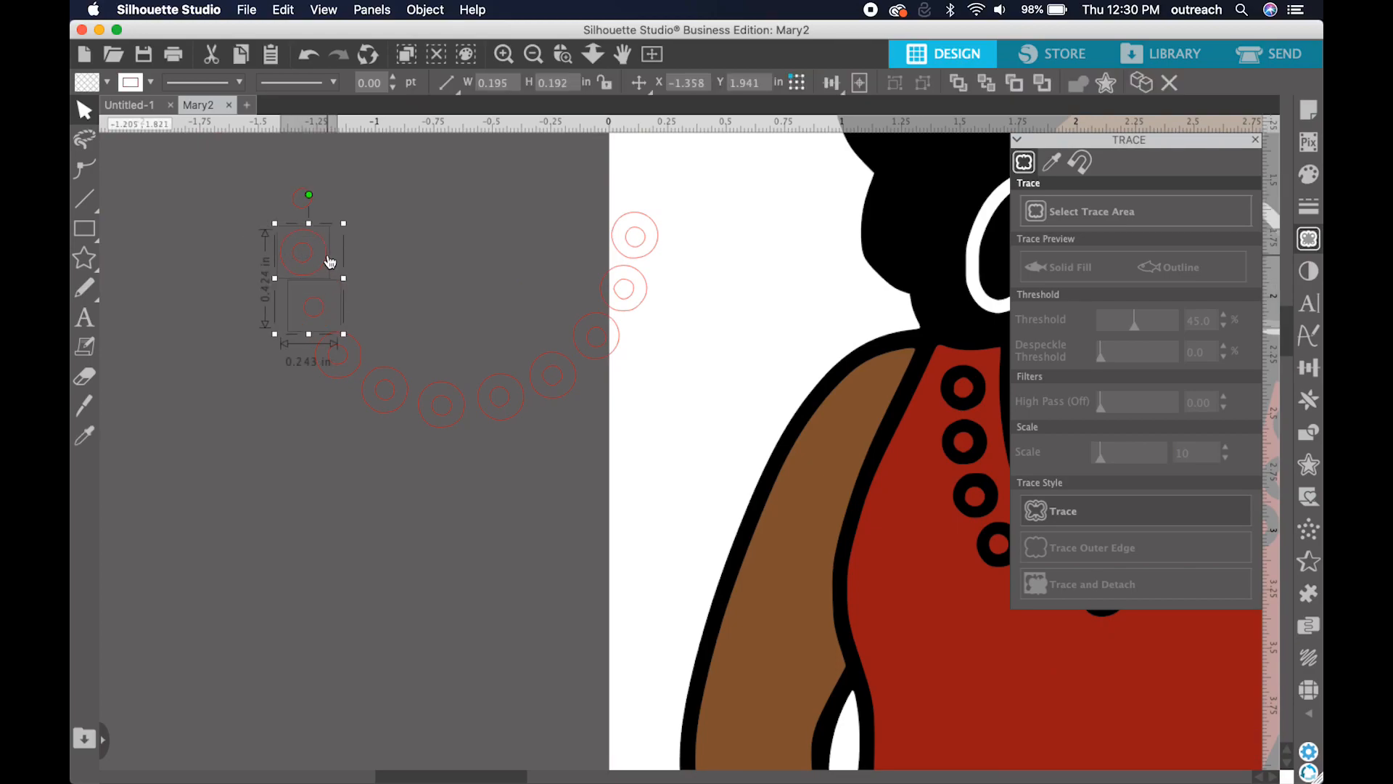
{"action": "key", "text": "Delete"}
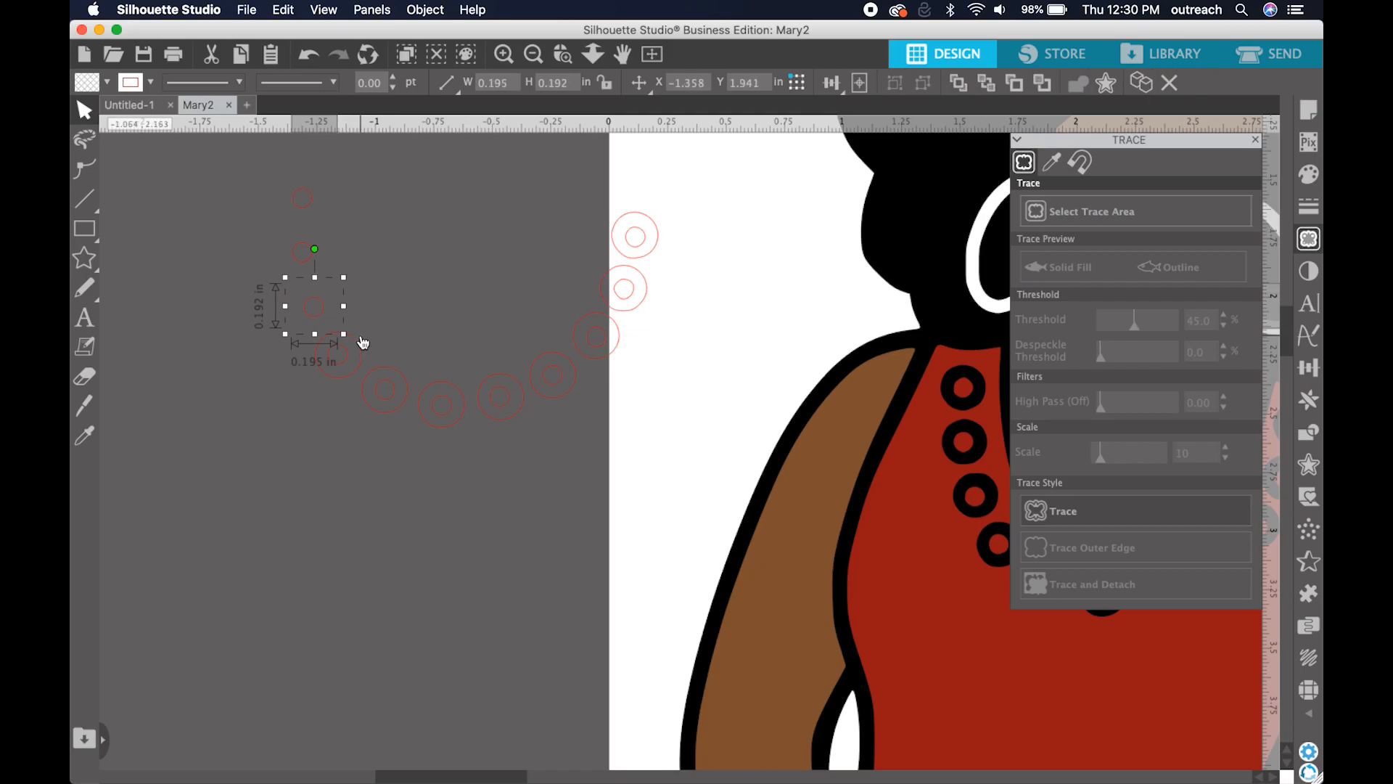
{"action": "left_click", "coordinate": [360, 341], "text": "shift"}
{"action": "key", "text": "Delete"}
{"action": "right_click", "coordinate": [314, 301]}
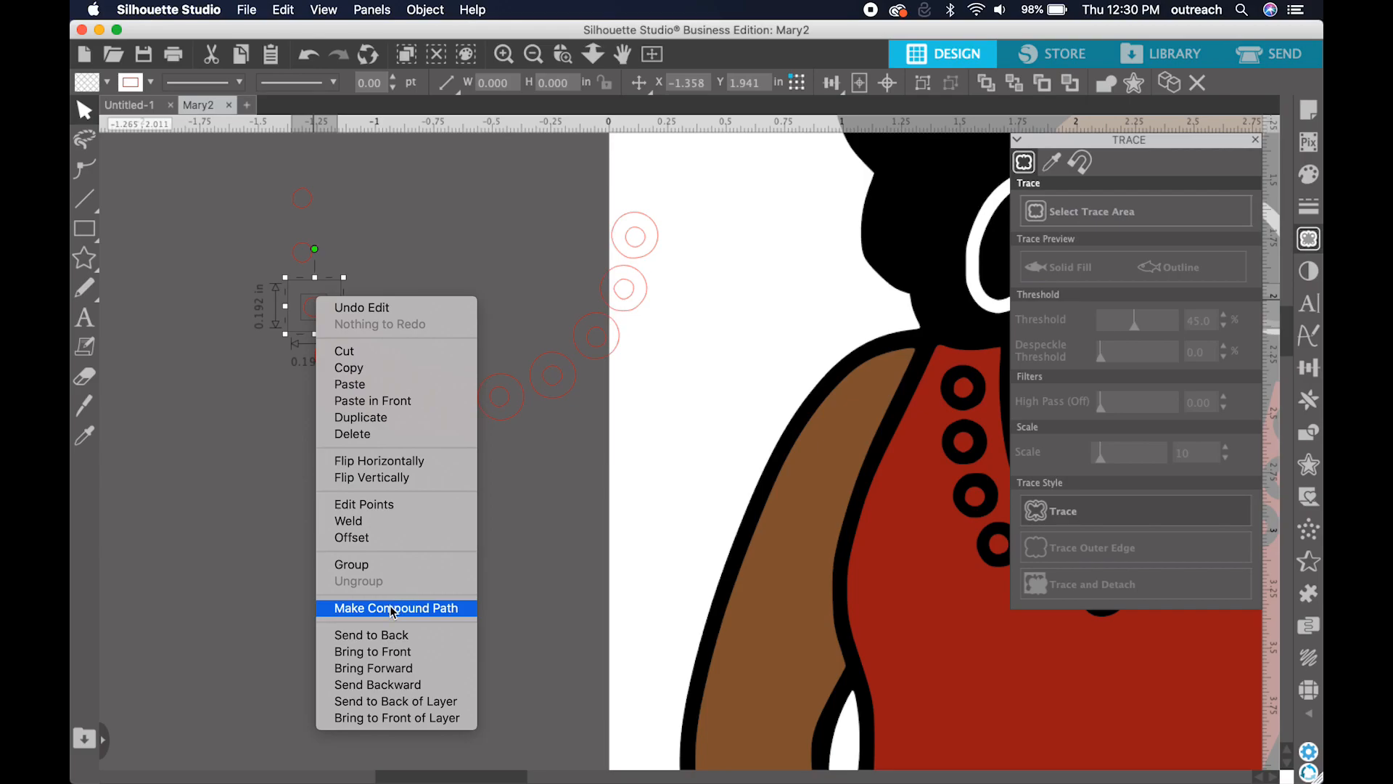
{"action": "left_click", "coordinate": [499, 196]}
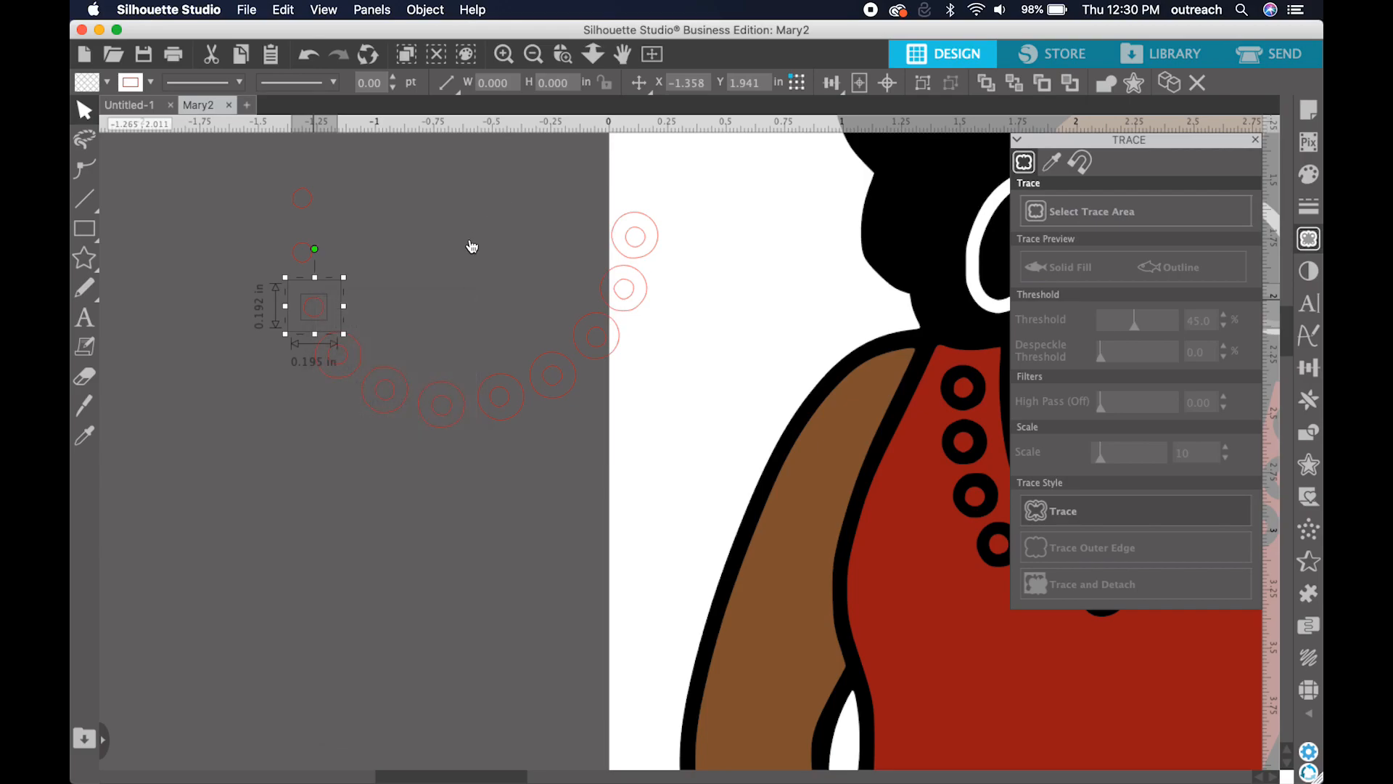
{"action": "left_click", "coordinate": [617, 238], "text": "shift"}
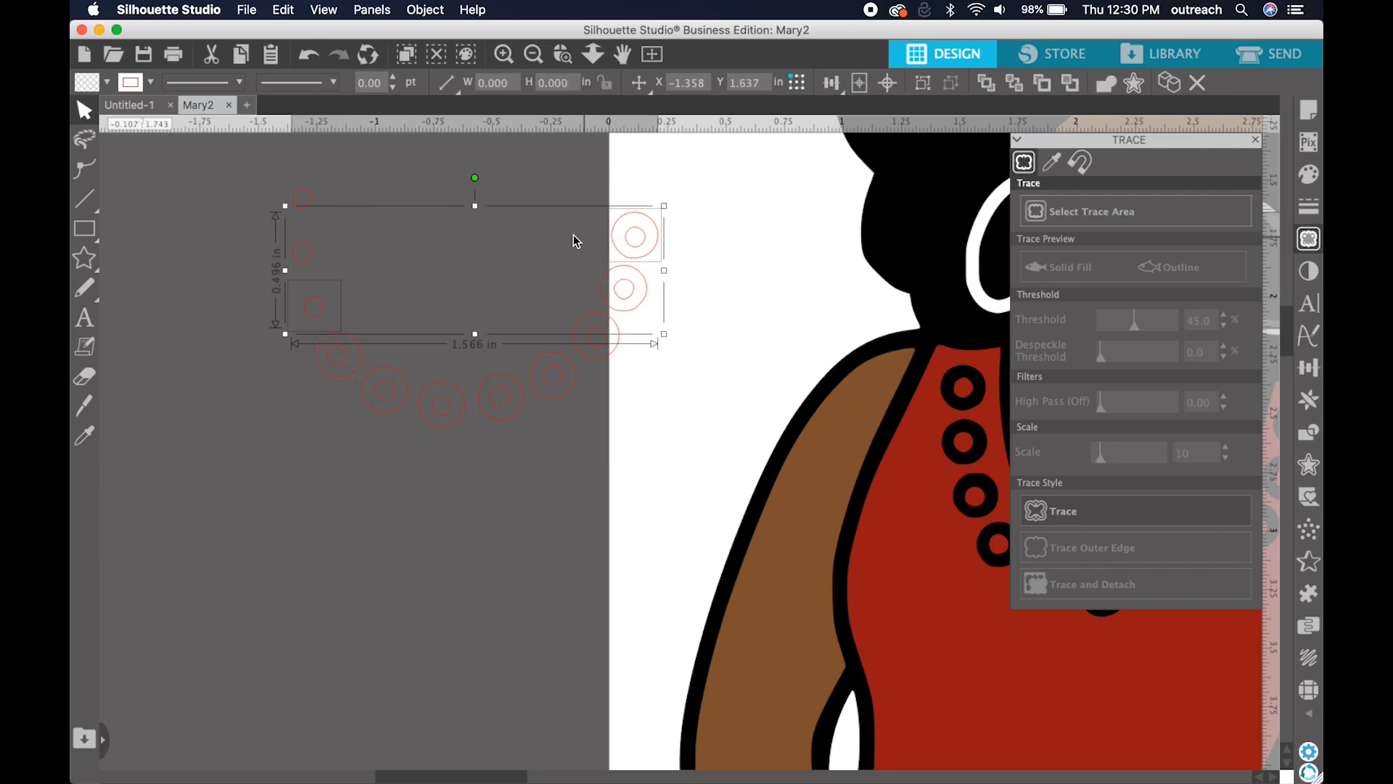
Undo the changes made to the second and third necklace beads
{"action": "left_click", "coordinate": [308, 55]}
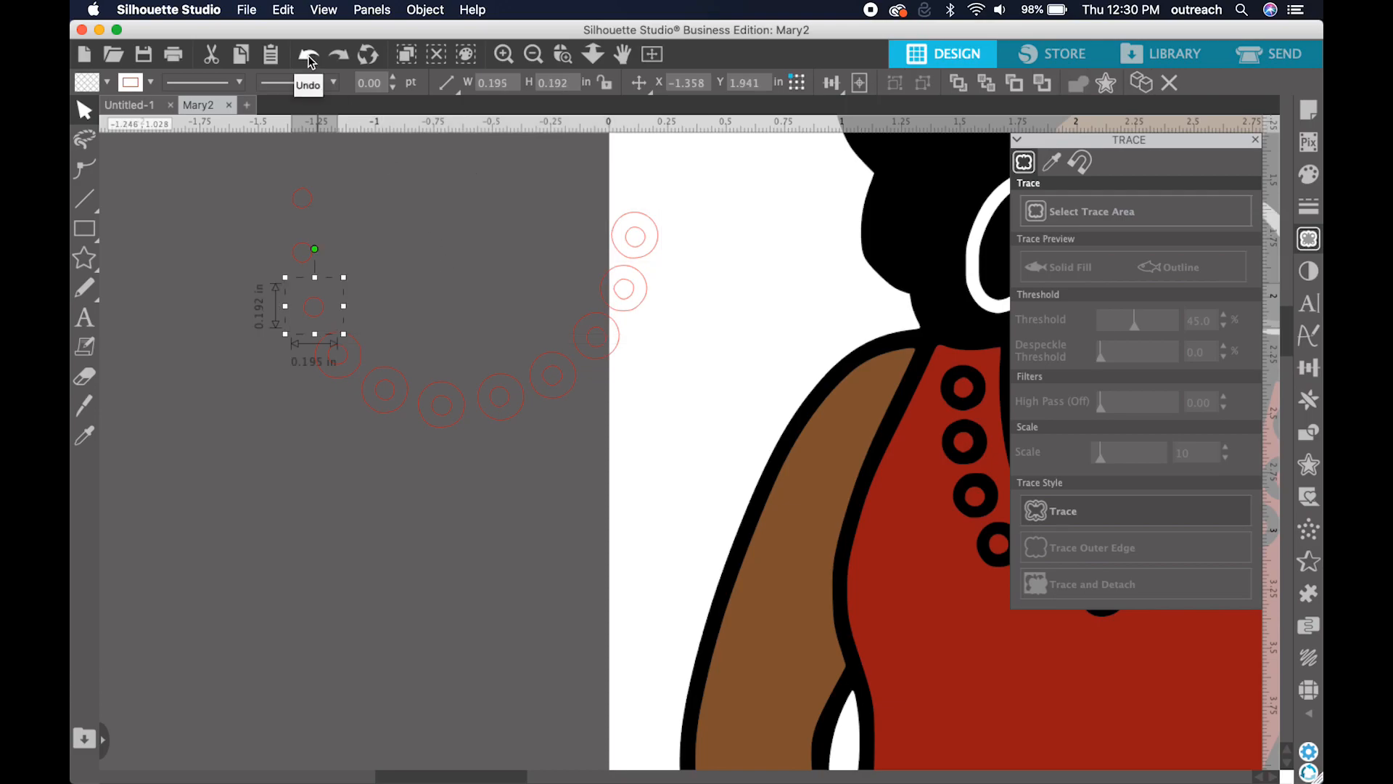
{"action": "left_click", "coordinate": [308, 55]}
{"action": "left_click", "coordinate": [307, 55]}
{"action": "left_click", "coordinate": [307, 56]}
{"action": "left_click", "coordinate": [308, 55]}
{"action": "left_click", "coordinate": [308, 55]}
{"action": "left_click", "coordinate": [482, 273]}
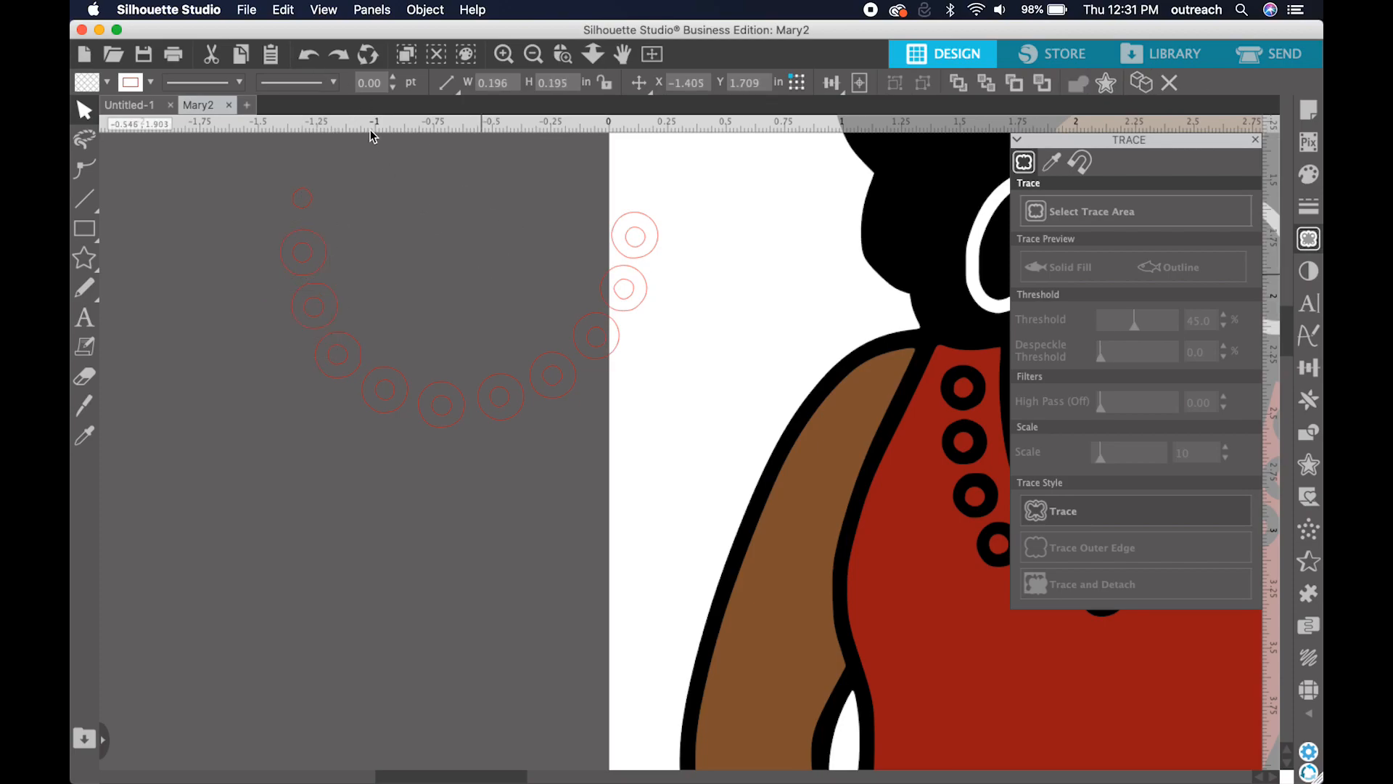
Delete the outer rings of the remaining ten loose necklace beads, keeping only the small inner circles
{"action": "left_click", "coordinate": [328, 257]}
{"action": "key", "text": "Delete"}
{"action": "left_click", "coordinate": [335, 300]}
{"action": "key", "text": "Delete"}
{"action": "left_click", "coordinate": [360, 349]}
{"action": "key", "text": "Delete"}
{"action": "left_click", "coordinate": [403, 373]}
{"action": "key", "text": "Delete"}
{"action": "left_click", "coordinate": [455, 385]}
{"action": "key", "text": "Delete"}
{"action": "left_click", "coordinate": [499, 383]}
{"action": "key", "text": "Delete"}
{"action": "left_click", "coordinate": [553, 356]}
{"action": "key", "text": "Delete"}
{"action": "left_click", "coordinate": [585, 320]}
{"action": "key", "text": "Delete"}
{"action": "left_click", "coordinate": [606, 285]}
{"action": "key", "text": "Delete"}
{"action": "left_click", "coordinate": [613, 234]}
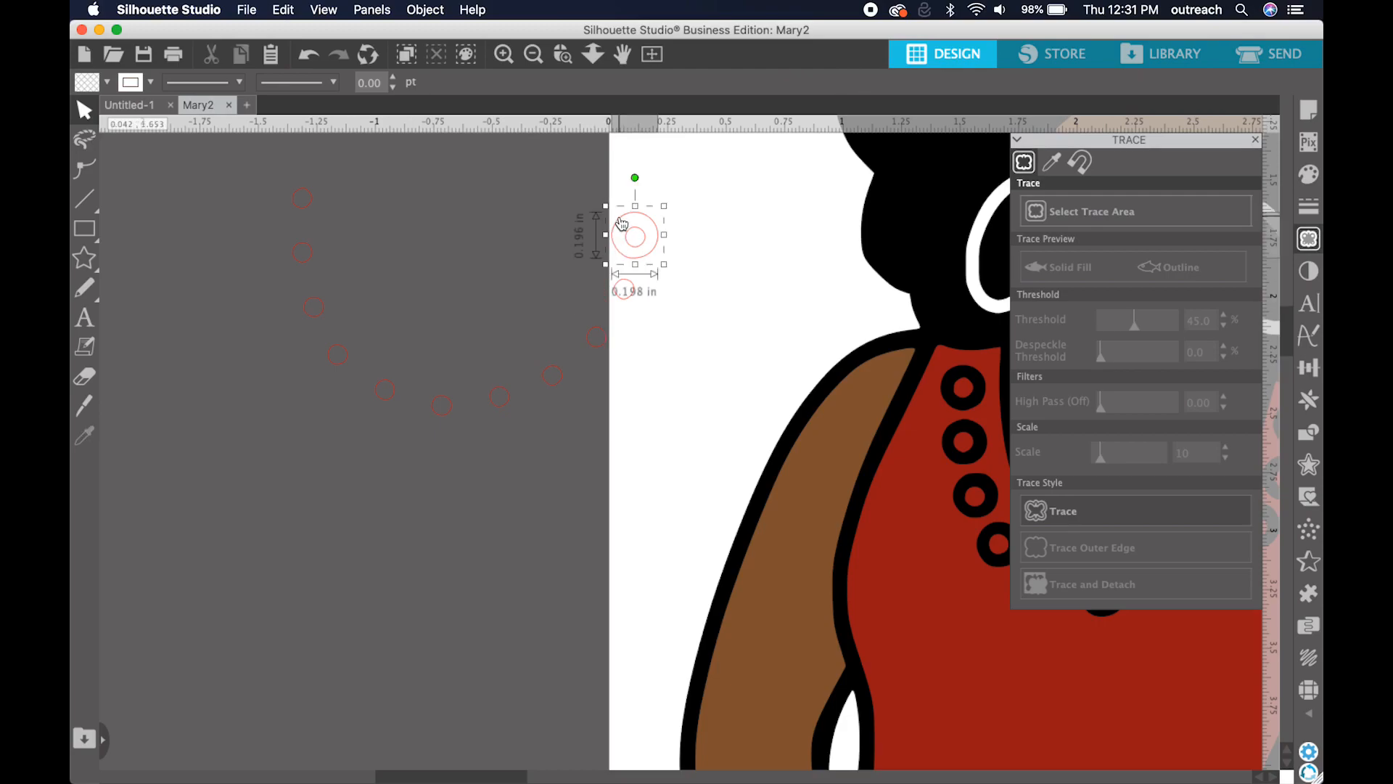
{"action": "key", "text": "Delete"}
Make a compound path from all the small inner bead circles
{"action": "left_click_drag", "start_coordinate": [672, 439], "coordinate": [241, 170]}
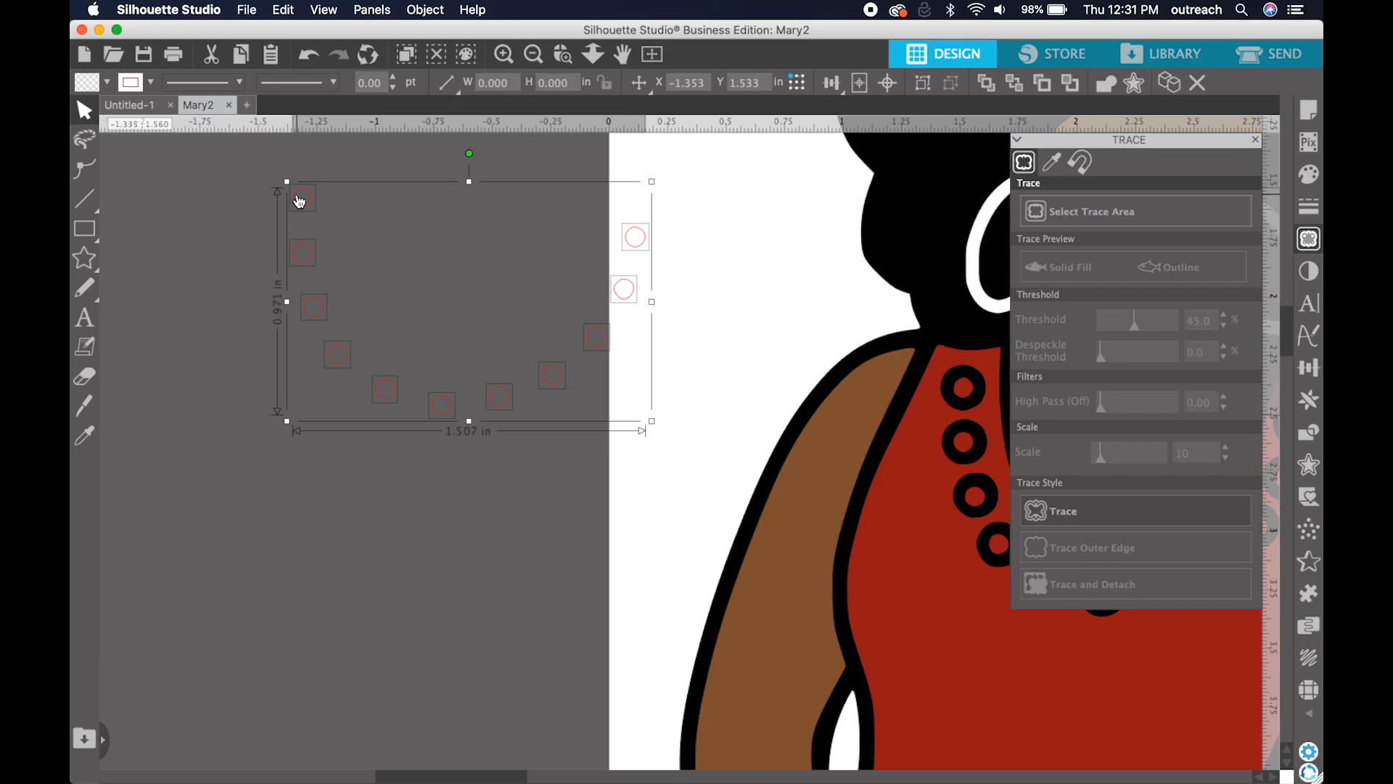
{"action": "right_click", "coordinate": [296, 194]}
{"action": "left_click", "coordinate": [370, 510]}
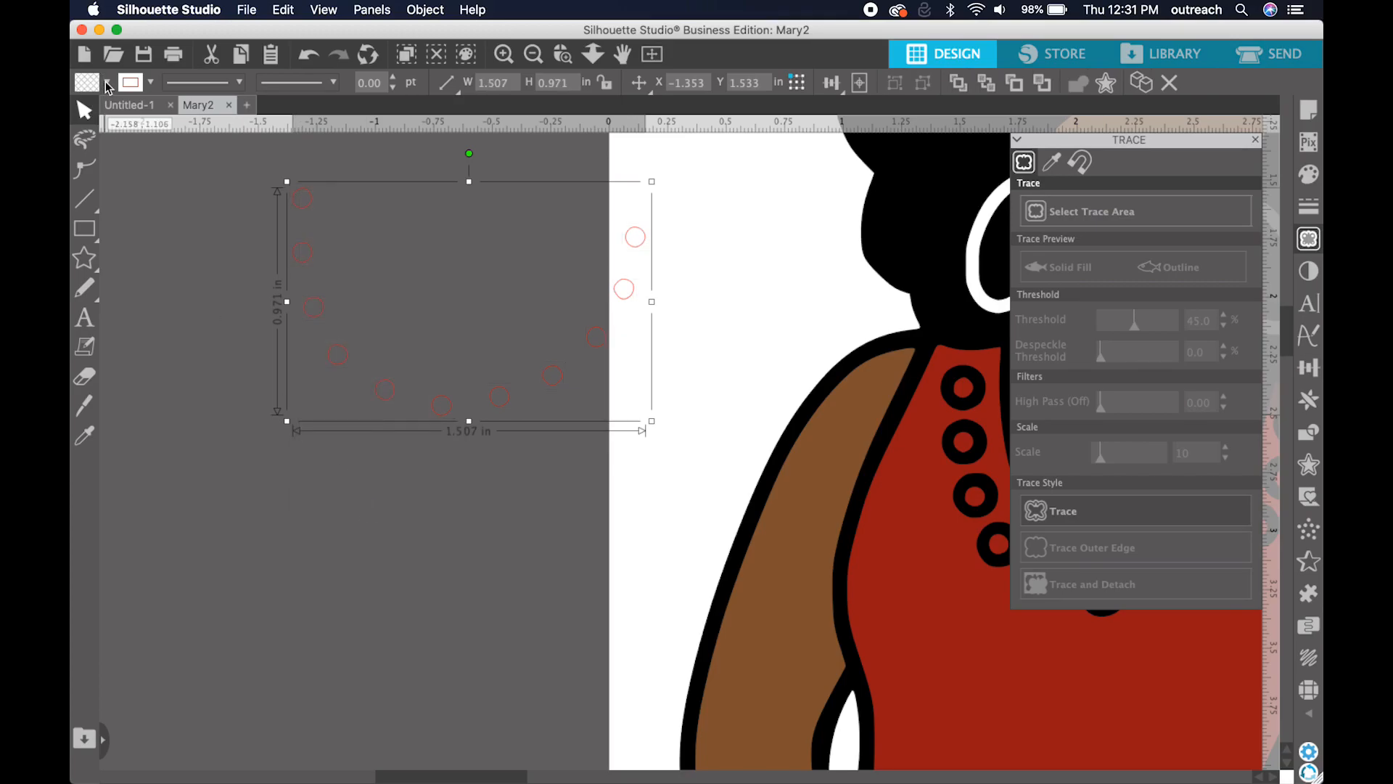
Give the bead compound path a dark grey fill and a matching dark grey line colour
{"action": "left_click", "coordinate": [107, 85]}
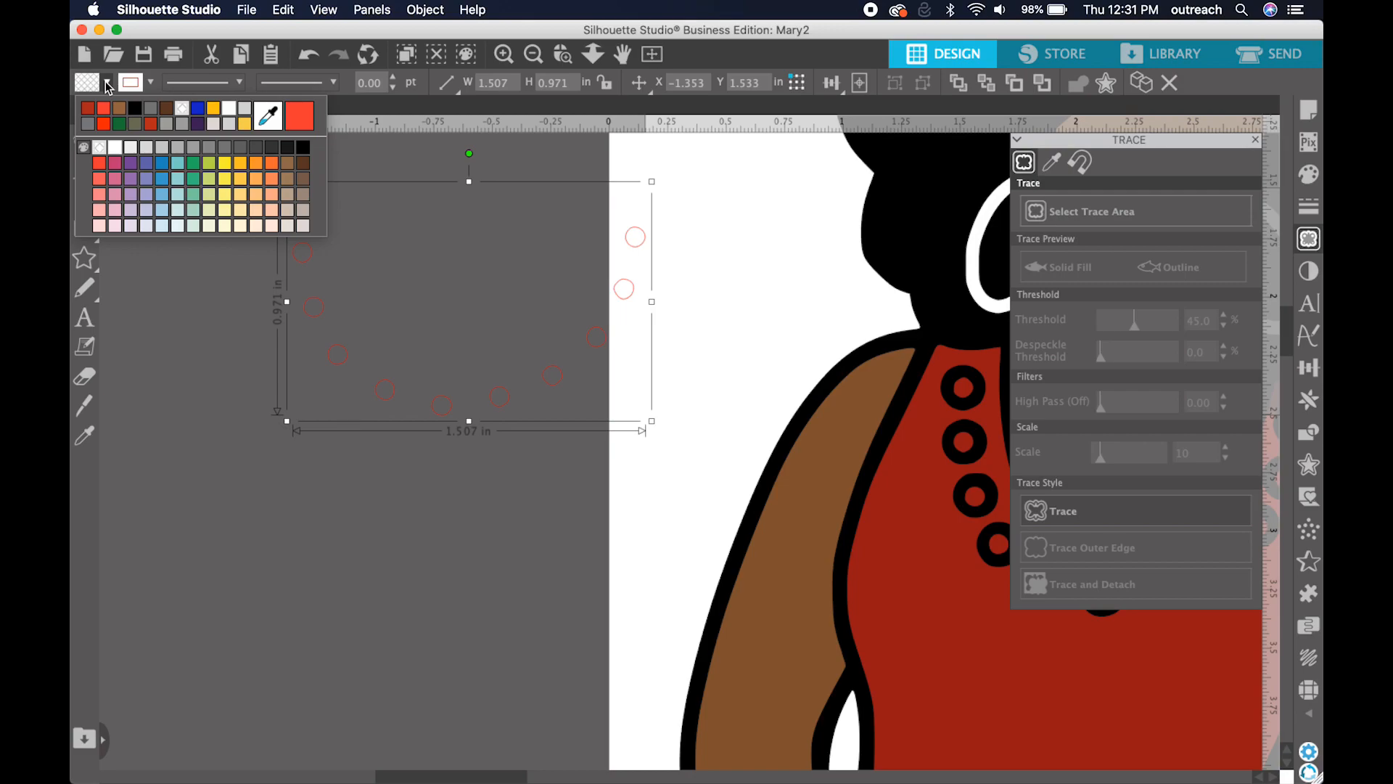
{"action": "left_click", "coordinate": [88, 124]}
{"action": "left_click", "coordinate": [151, 85]}
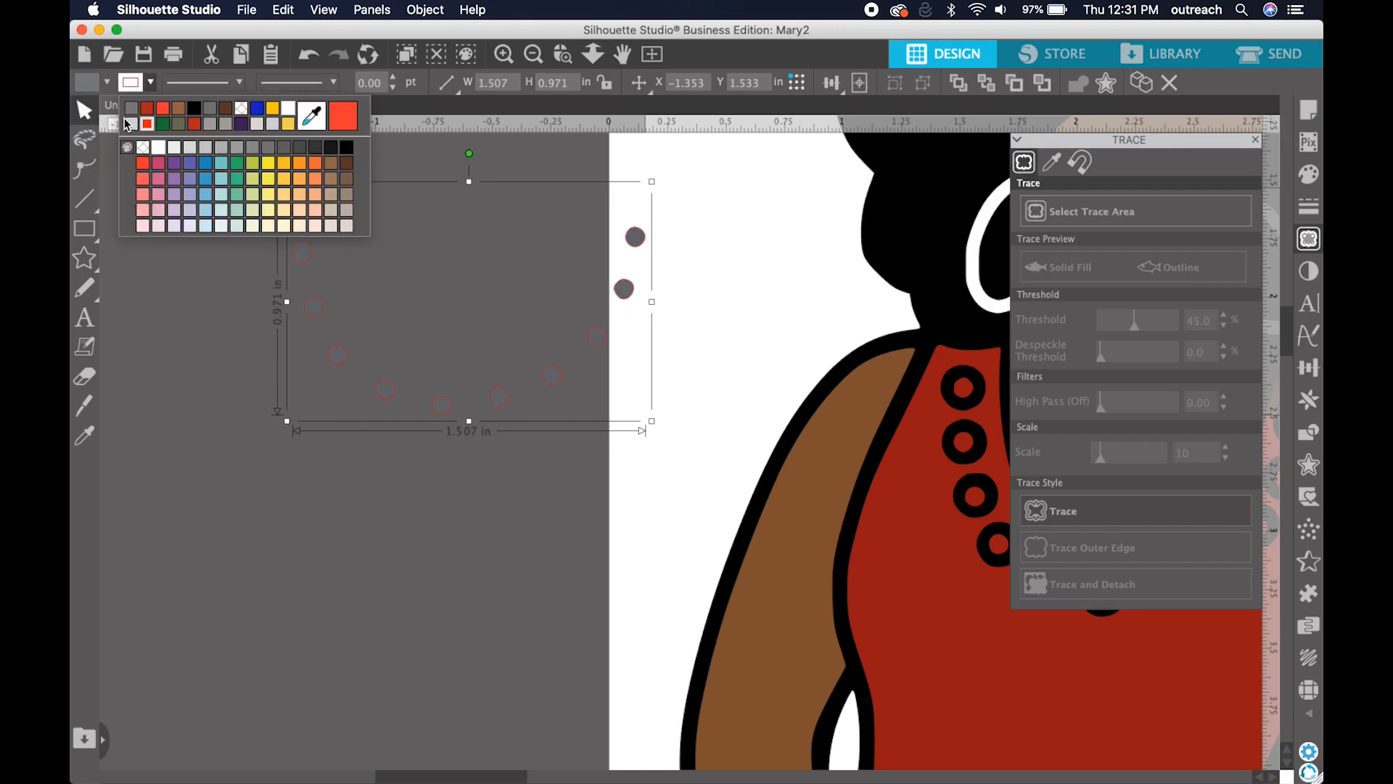
{"action": "left_click", "coordinate": [133, 114]}
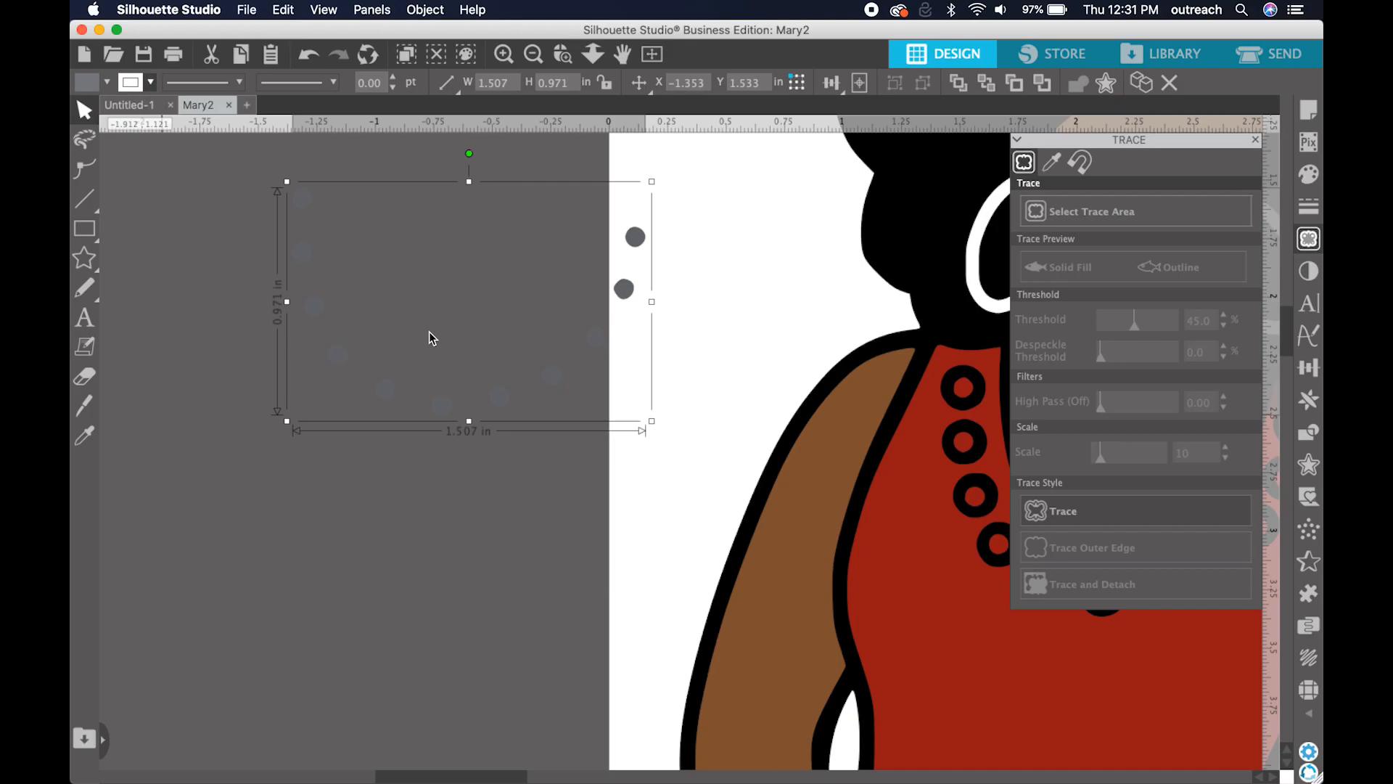
Give the pair of earring shapes beside the figure a dark grey fill and line colour
{"action": "scroll", "coordinate": [428, 333], "scroll_direction": "down", "scroll_amount": 3}
{"action": "scroll", "coordinate": [429, 332], "scroll_direction": "right", "scroll_amount": 4}
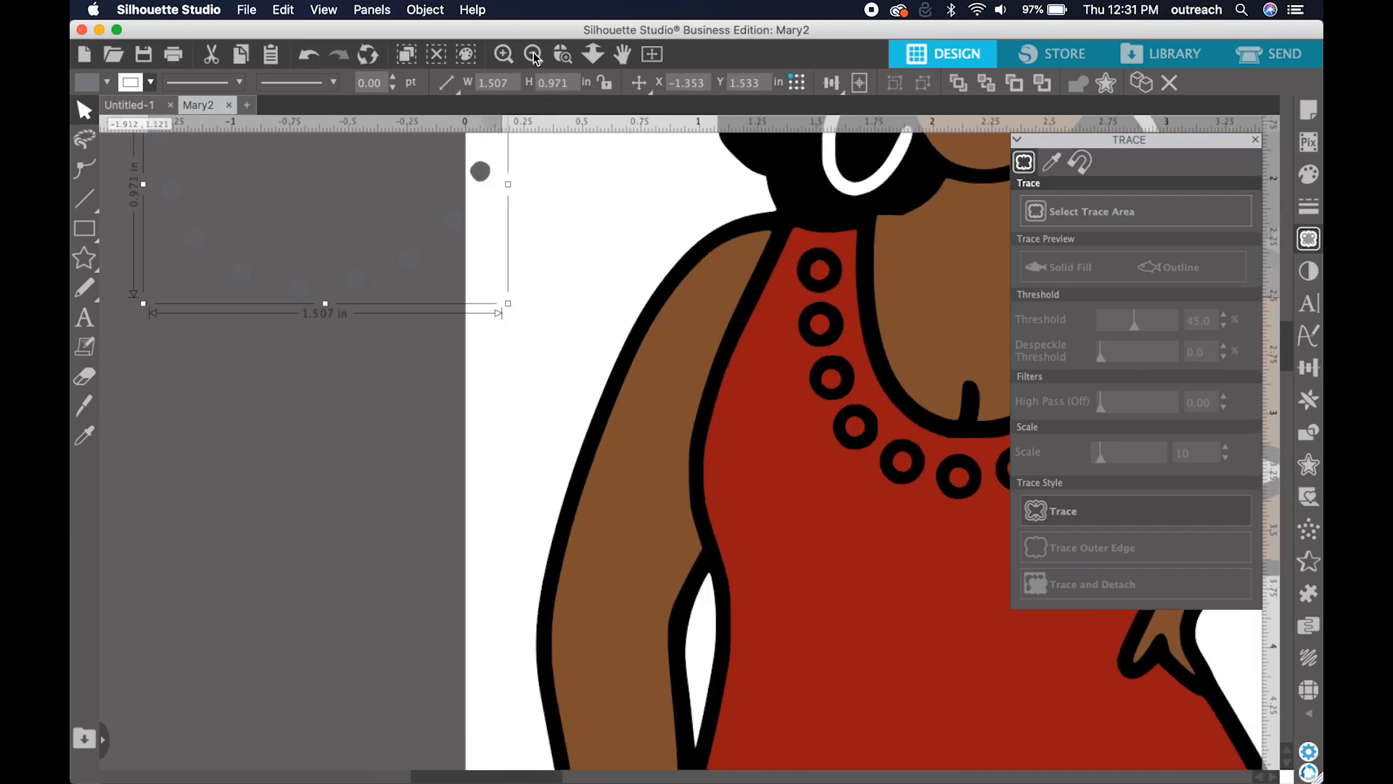
{"action": "left_click", "coordinate": [533, 55]}
{"action": "left_click", "coordinate": [533, 56]}
{"action": "left_click", "coordinate": [533, 55]}
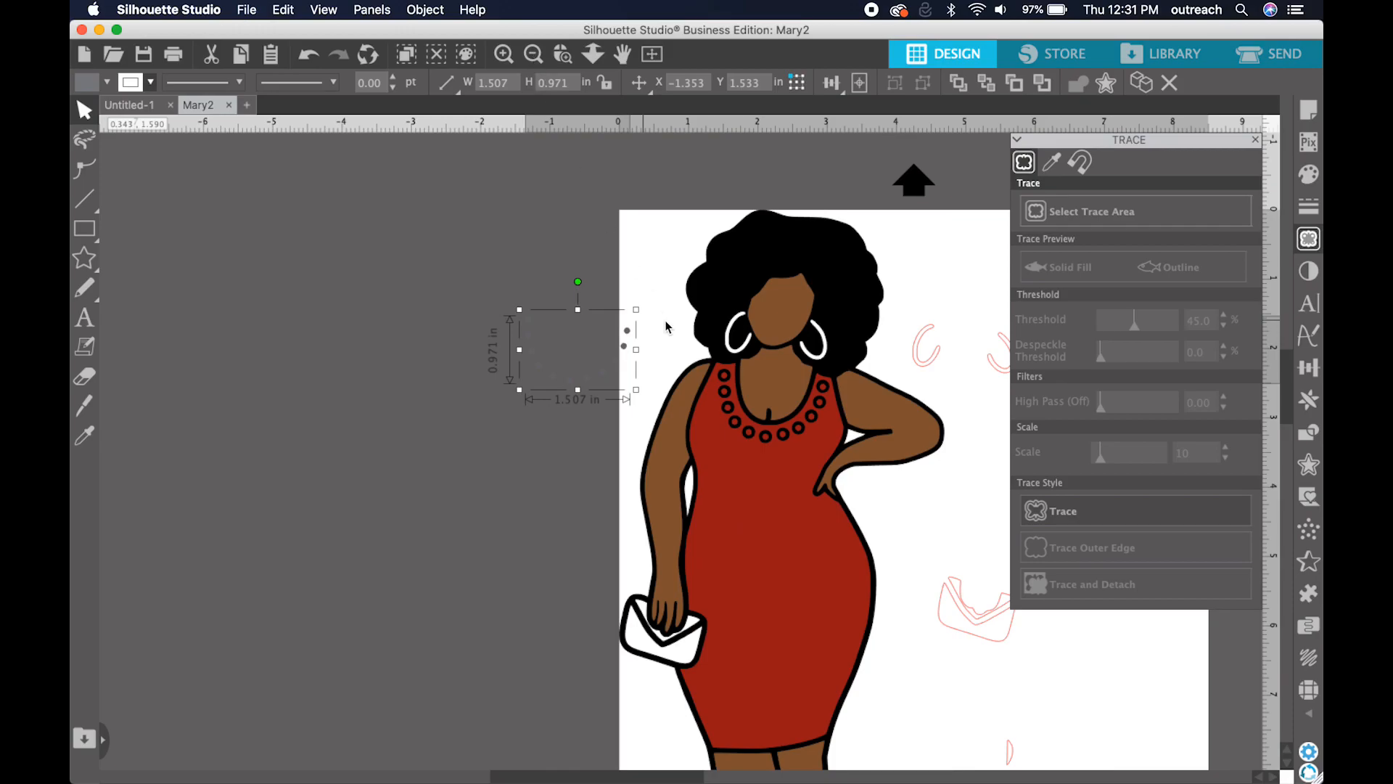
{"action": "scroll", "coordinate": [723, 517], "scroll_direction": "down", "scroll_amount": 3}
{"action": "scroll", "coordinate": [723, 516], "scroll_direction": "down", "scroll_amount": 2}
{"action": "scroll", "coordinate": [723, 517], "scroll_direction": "right", "scroll_amount": 2}
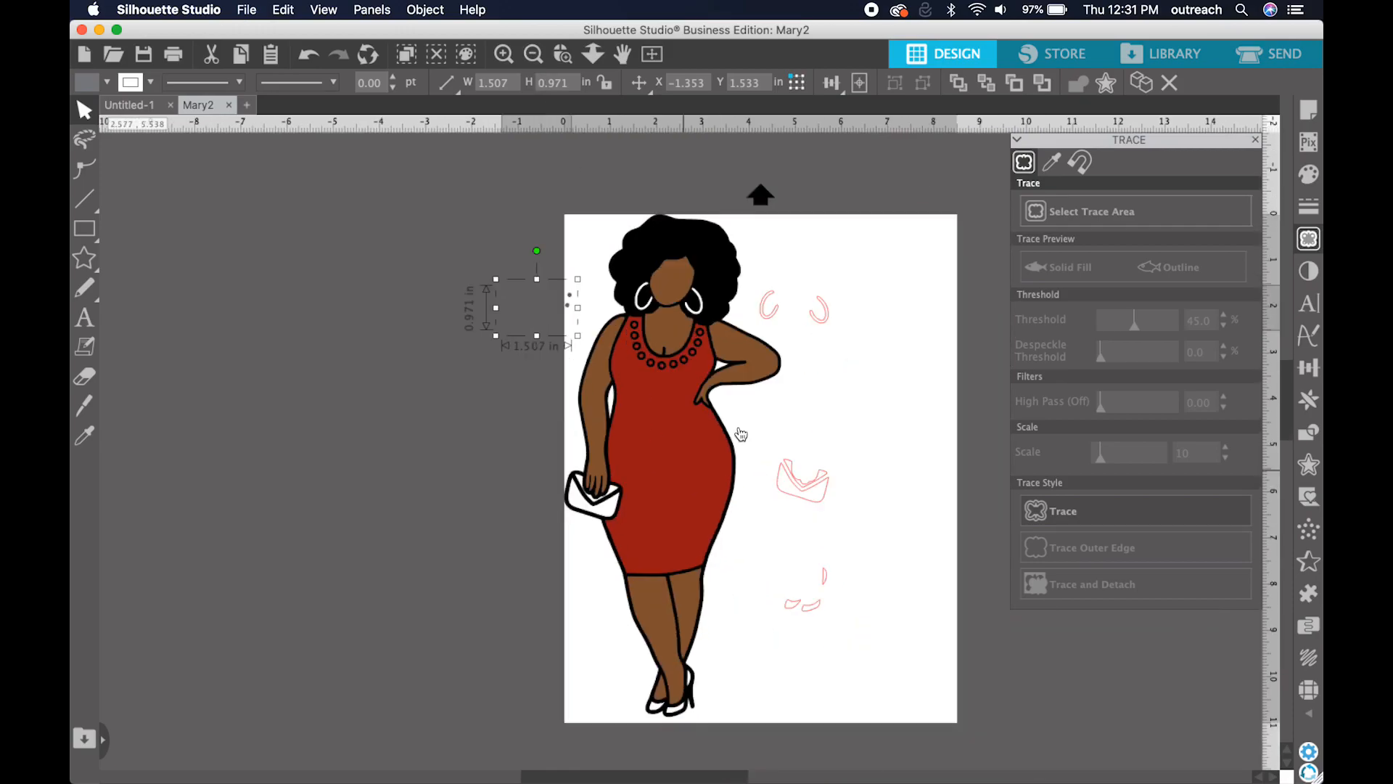
{"action": "left_click", "coordinate": [825, 291]}
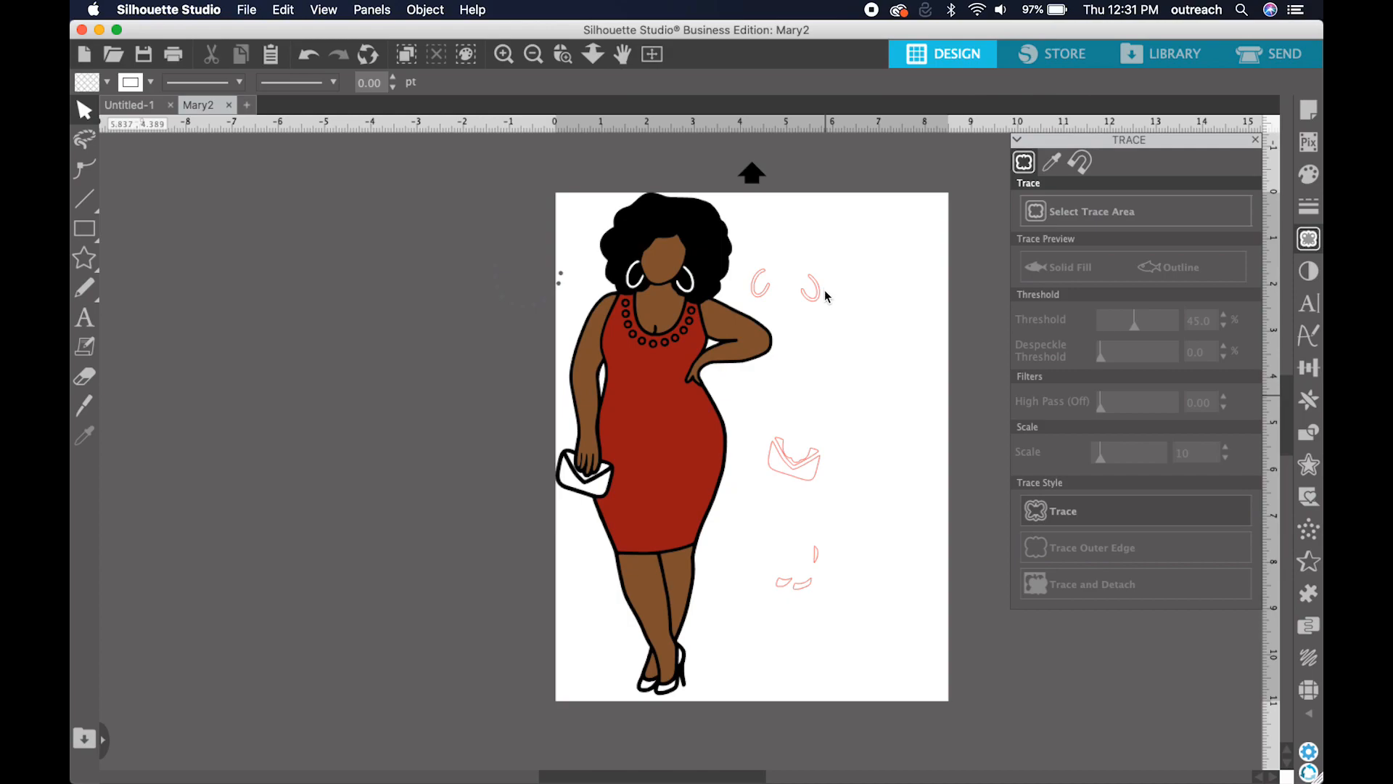
{"action": "left_click", "coordinate": [825, 290]}
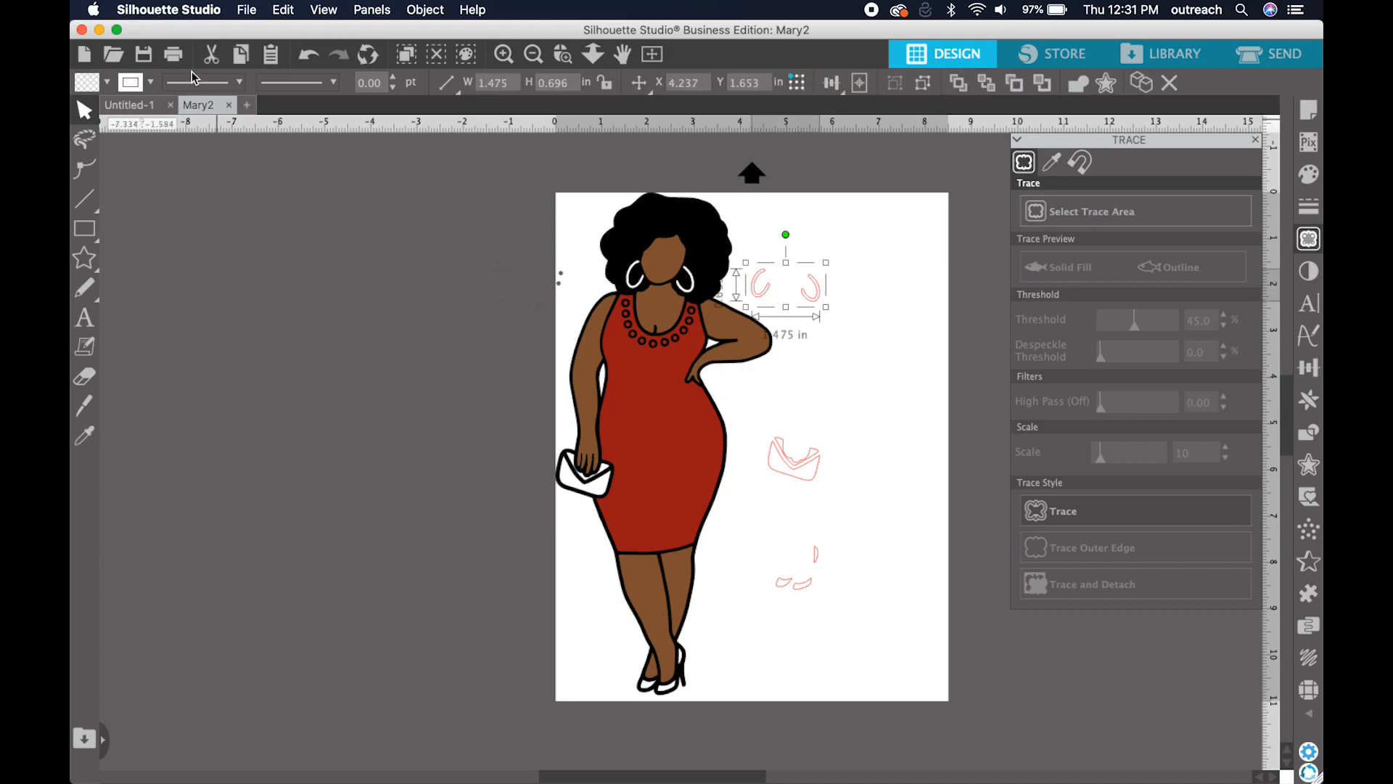
{"action": "left_click", "coordinate": [107, 86]}
{"action": "left_click", "coordinate": [85, 110]}
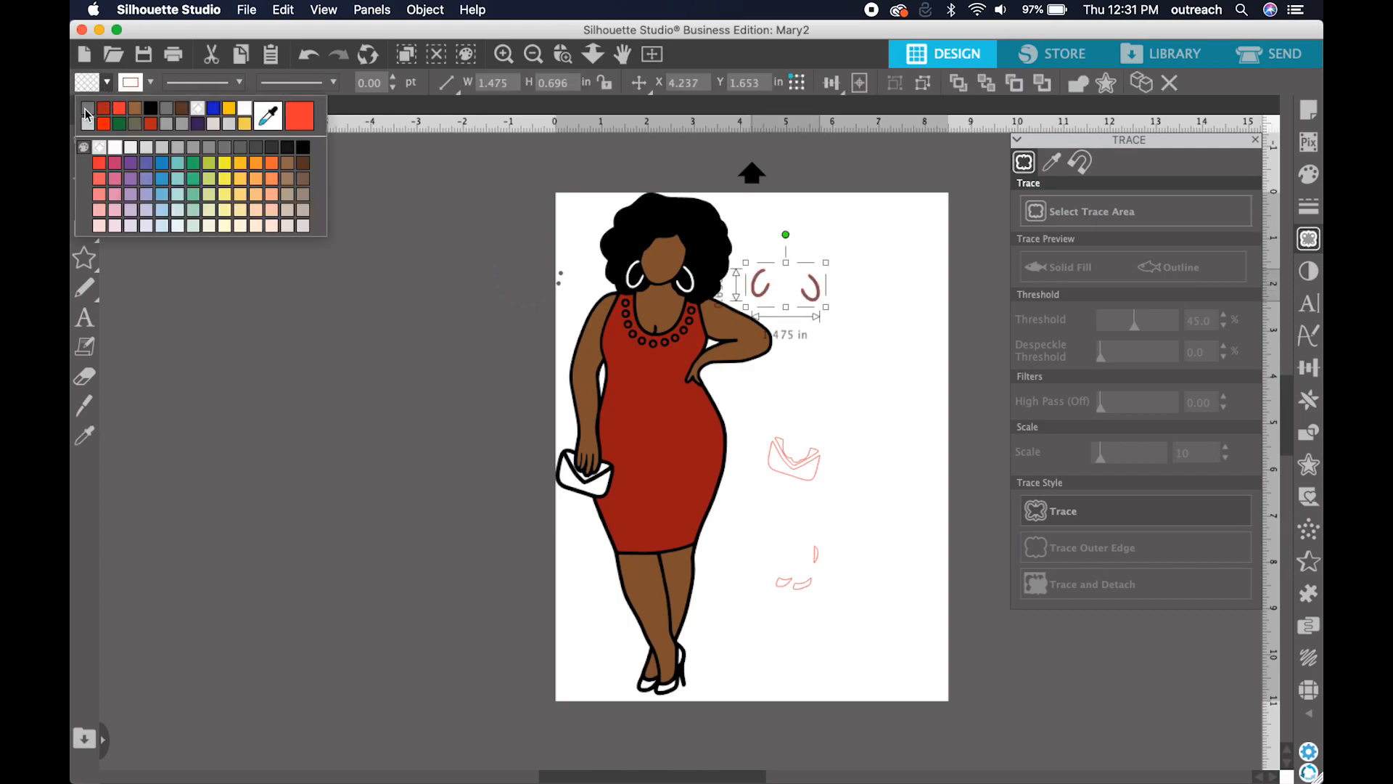
{"action": "left_click", "coordinate": [151, 83]}
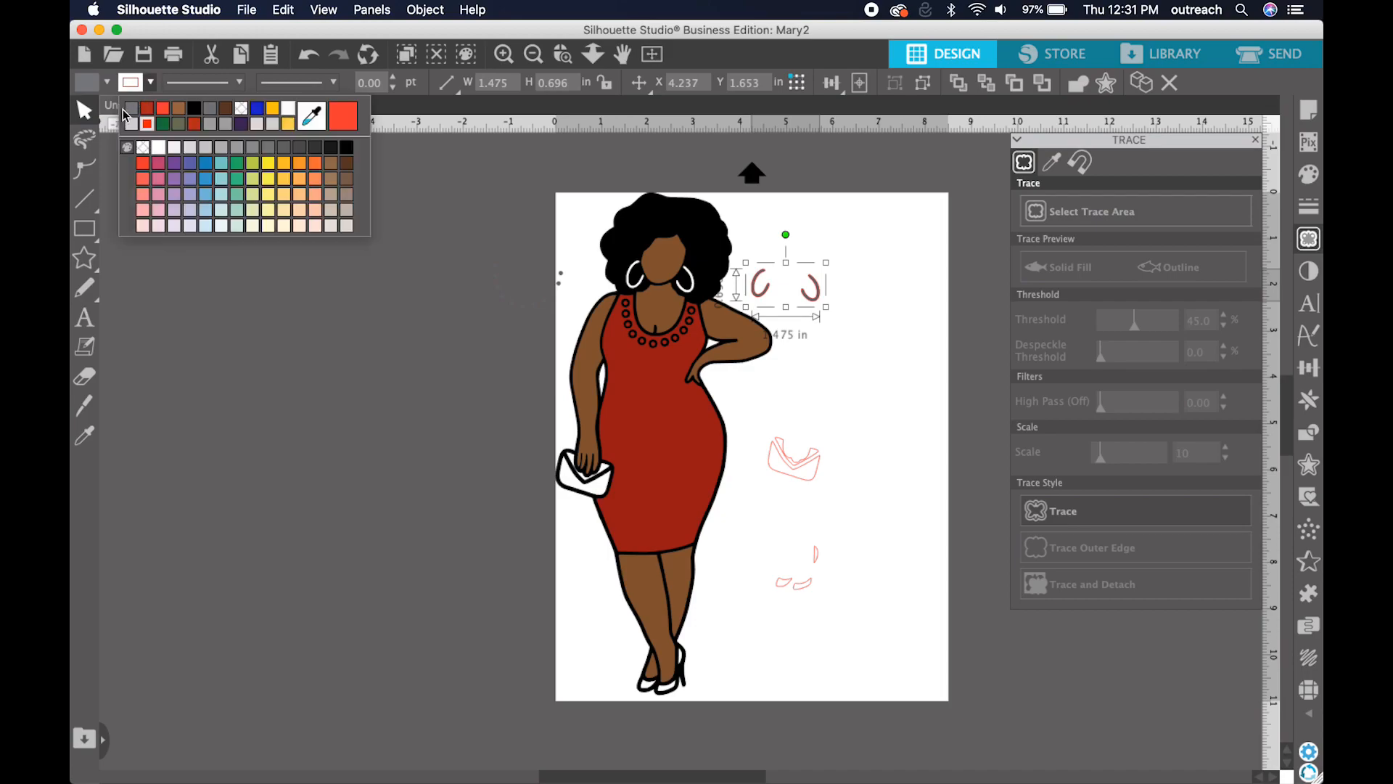
Give the shoe shapes a dark red fill and line colour and place them on the figure's feet
{"action": "left_click_drag", "start_coordinate": [832, 640], "coordinate": [769, 550]}
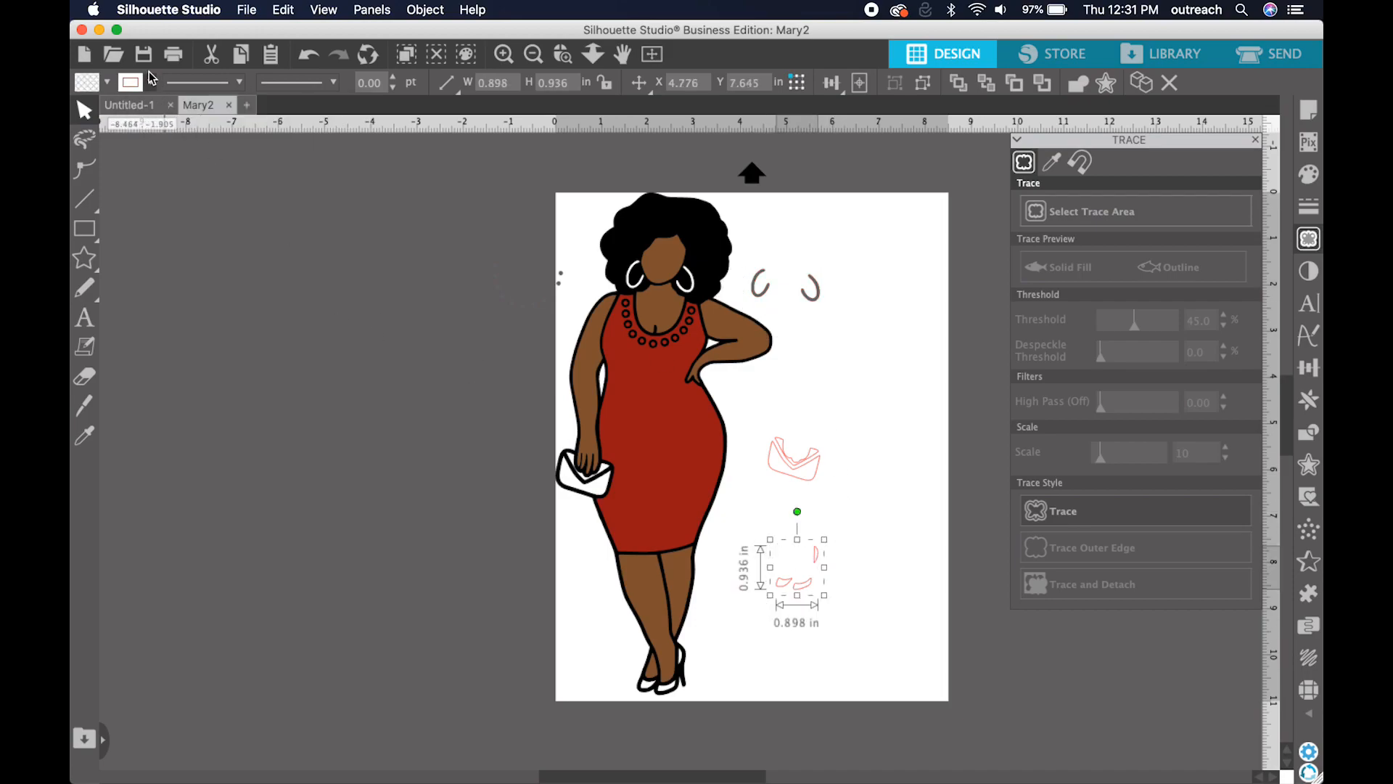
{"action": "left_click", "coordinate": [109, 83]}
{"action": "left_click", "coordinate": [118, 107]}
{"action": "left_click", "coordinate": [128, 110]}
{"action": "left_click_drag", "start_coordinate": [806, 589], "coordinate": [667, 685]}
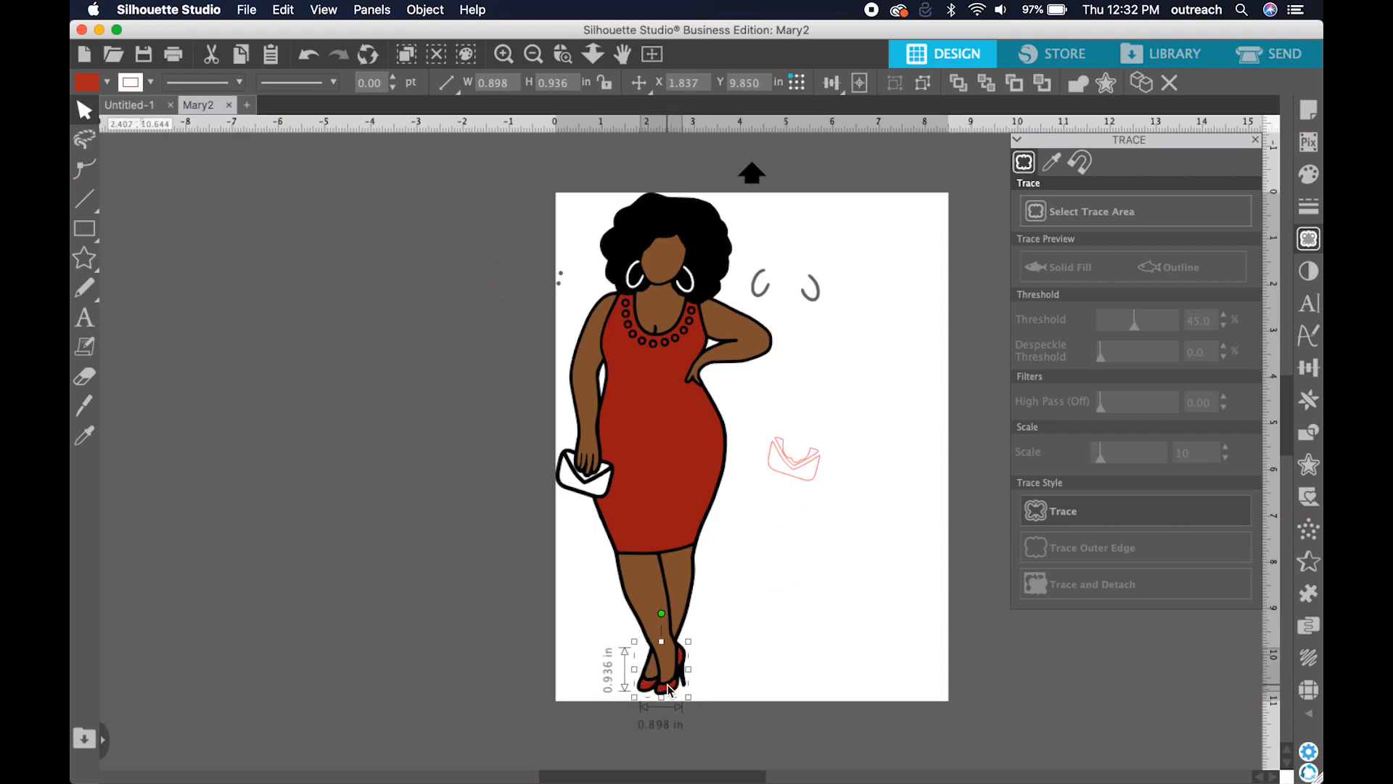
Fill the clutch shapes beside the figure with dark brown and ungroup them
{"action": "left_click", "coordinate": [809, 478]}
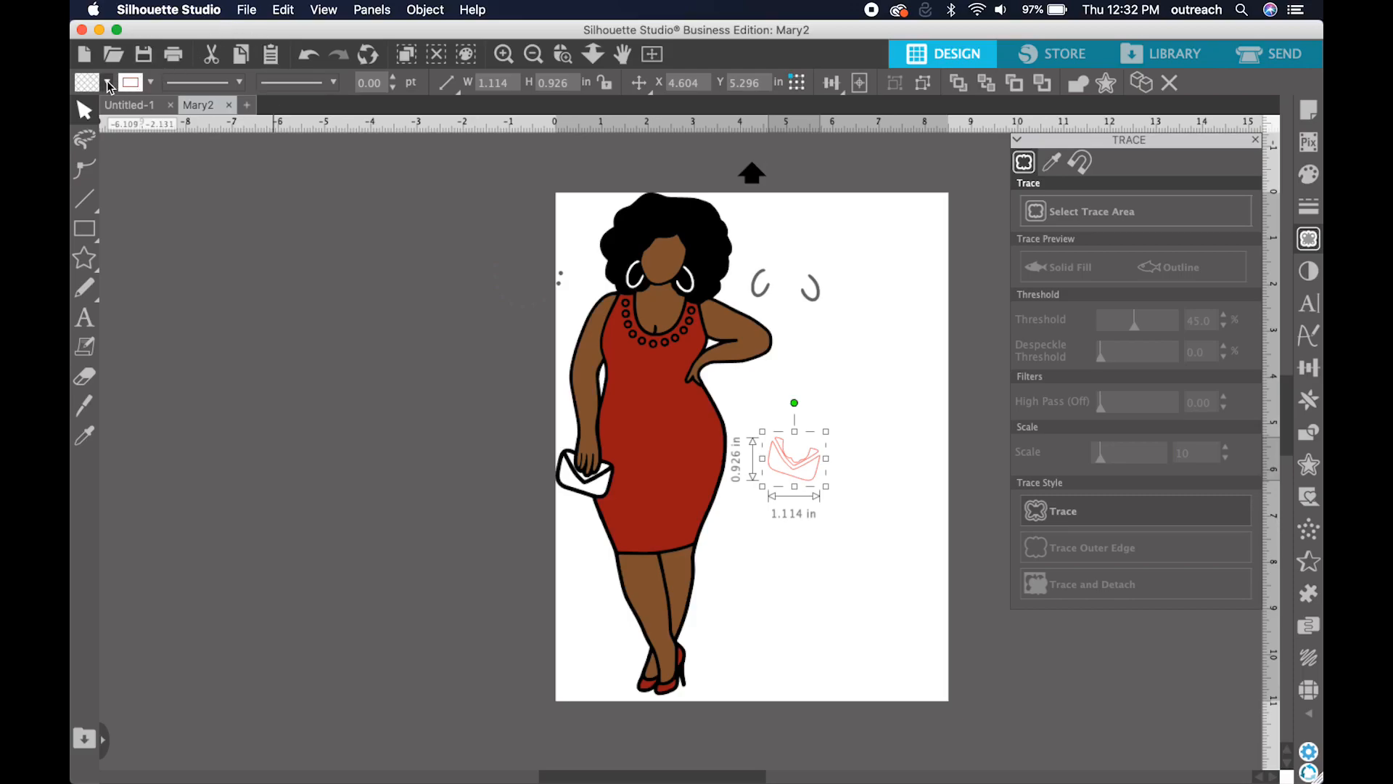
{"action": "left_click", "coordinate": [107, 82]}
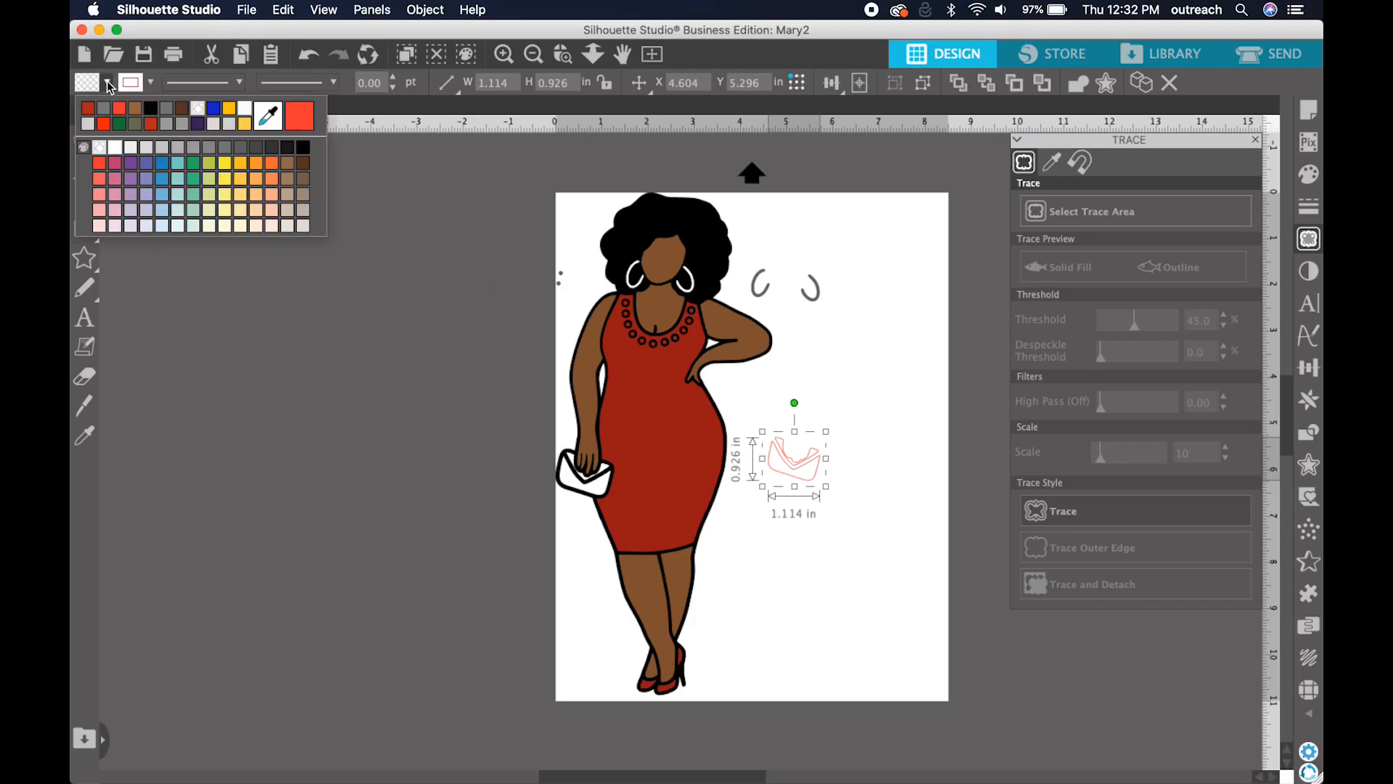
{"action": "left_click", "coordinate": [185, 109]}
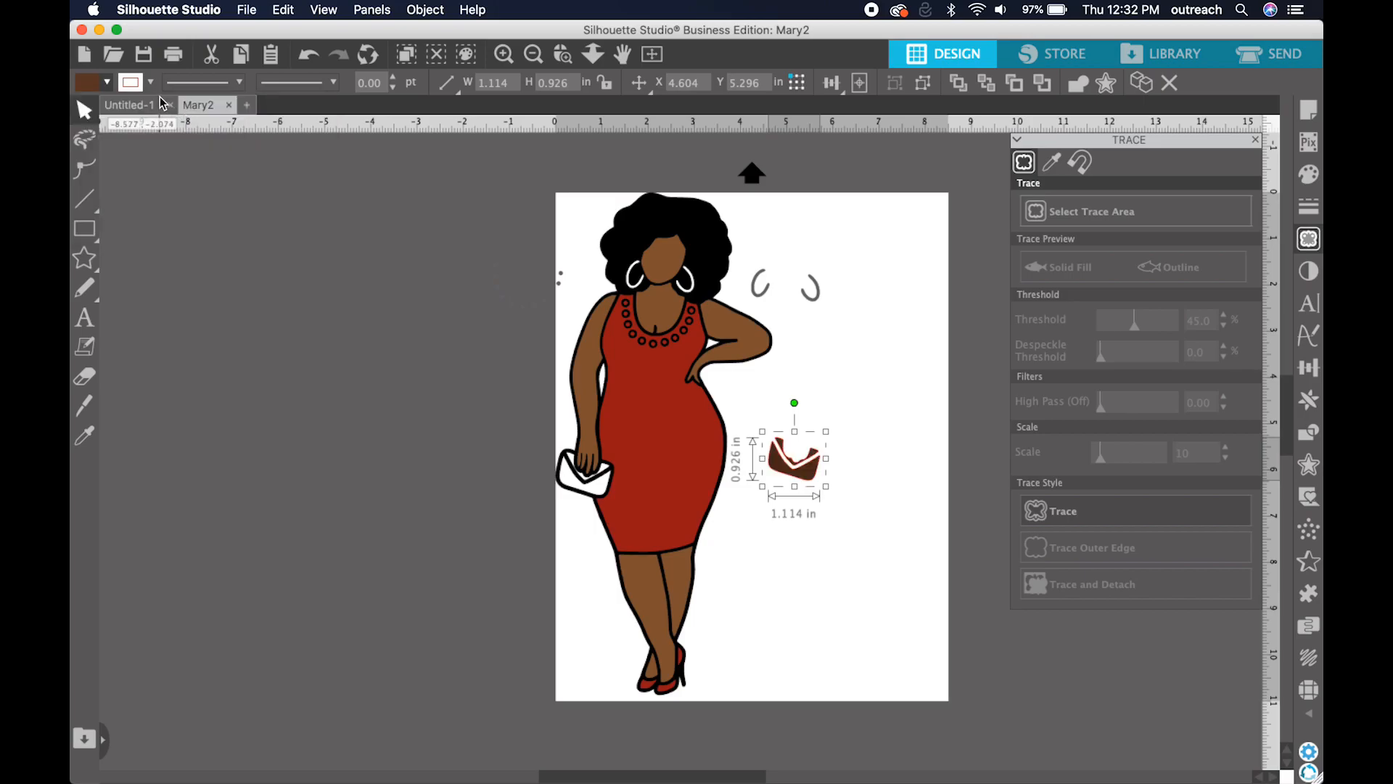
{"action": "right_click", "coordinate": [796, 455]}
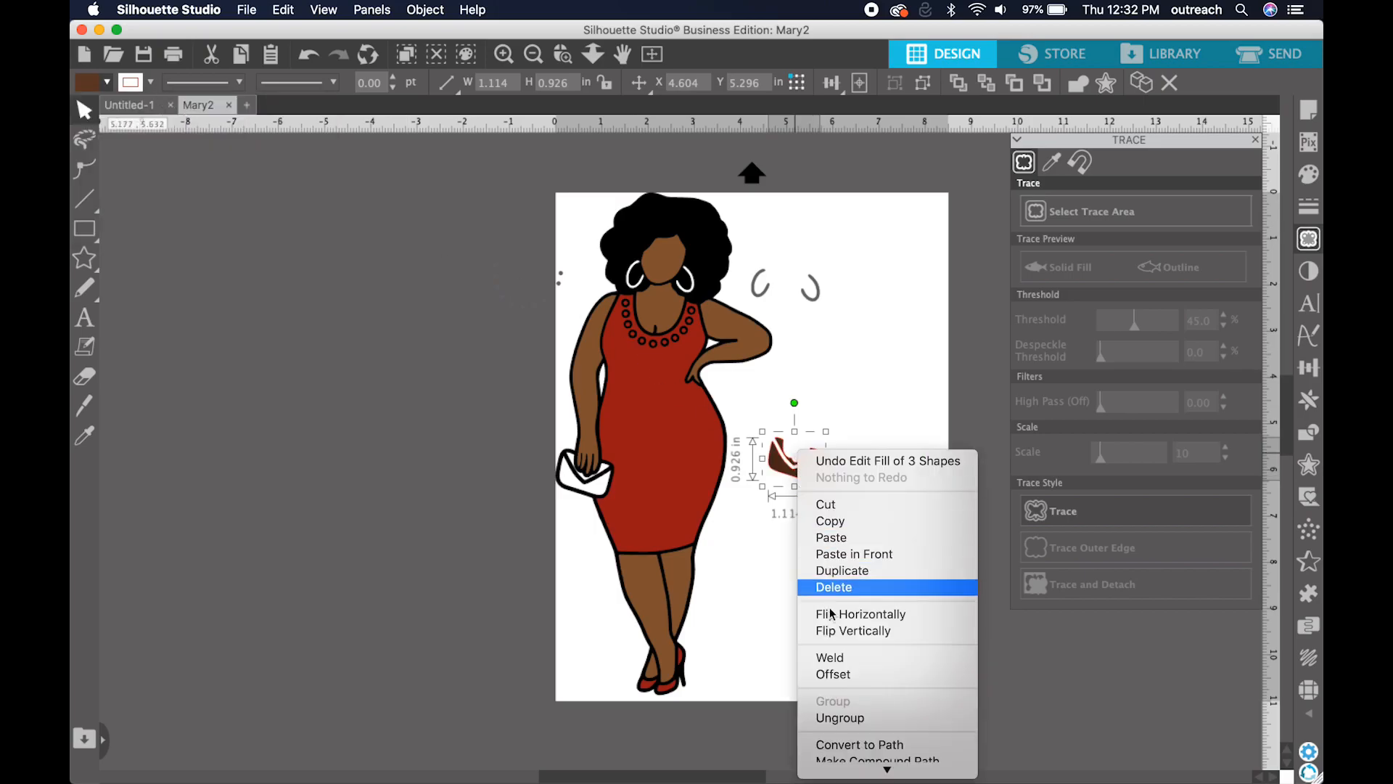
{"action": "left_click", "coordinate": [855, 719]}
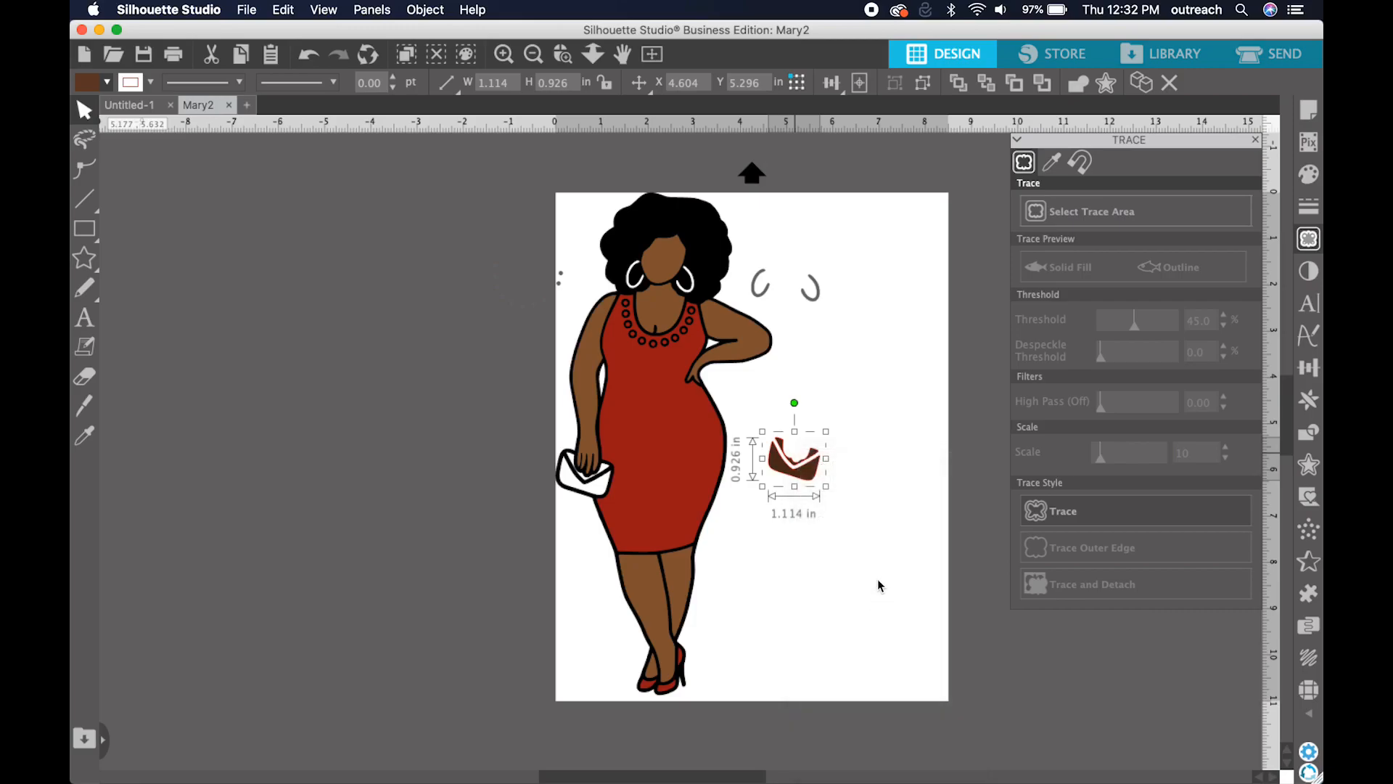
Give the clutch's lower body piece a dark brown line colour matching its fill
{"action": "left_click", "coordinate": [864, 521]}
{"action": "left_click", "coordinate": [811, 468]}
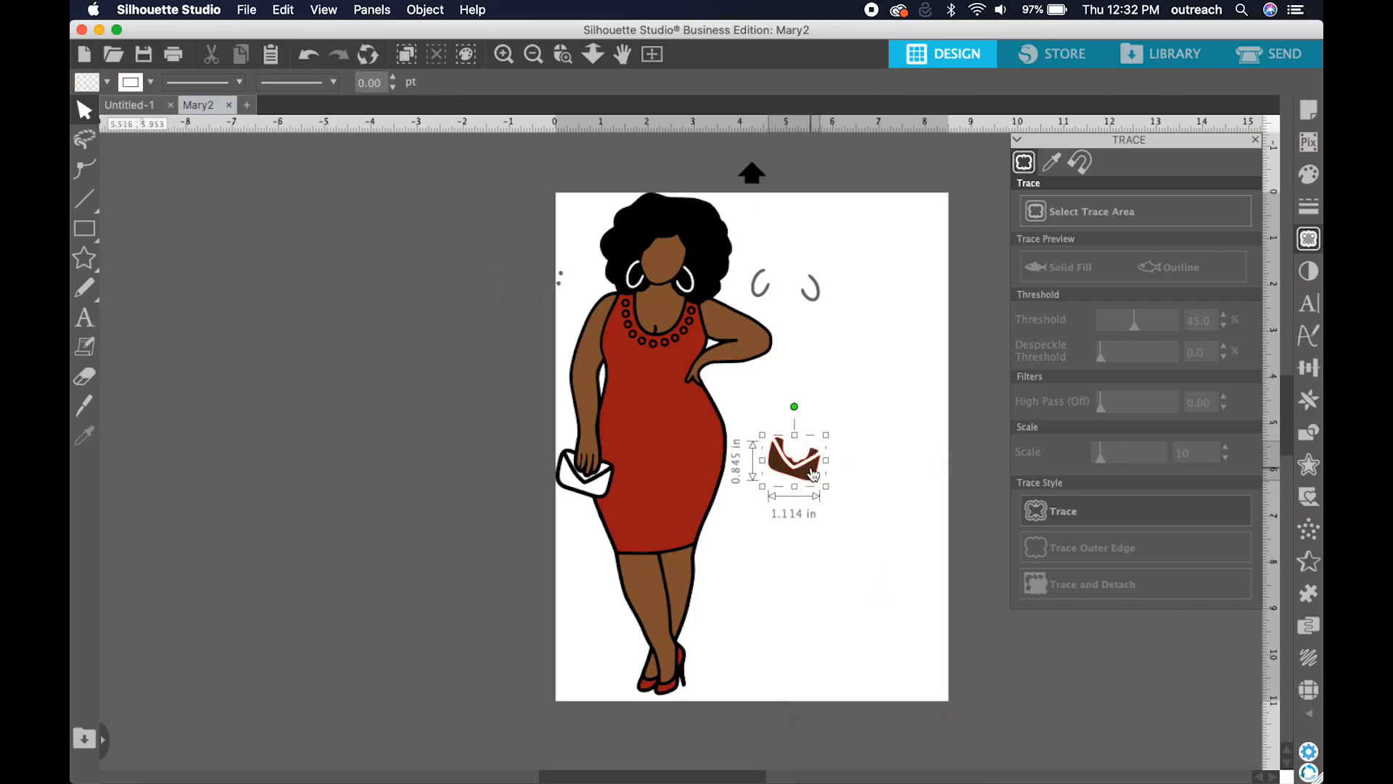
{"action": "left_click", "coordinate": [152, 83]}
{"action": "left_click", "coordinate": [135, 109]}
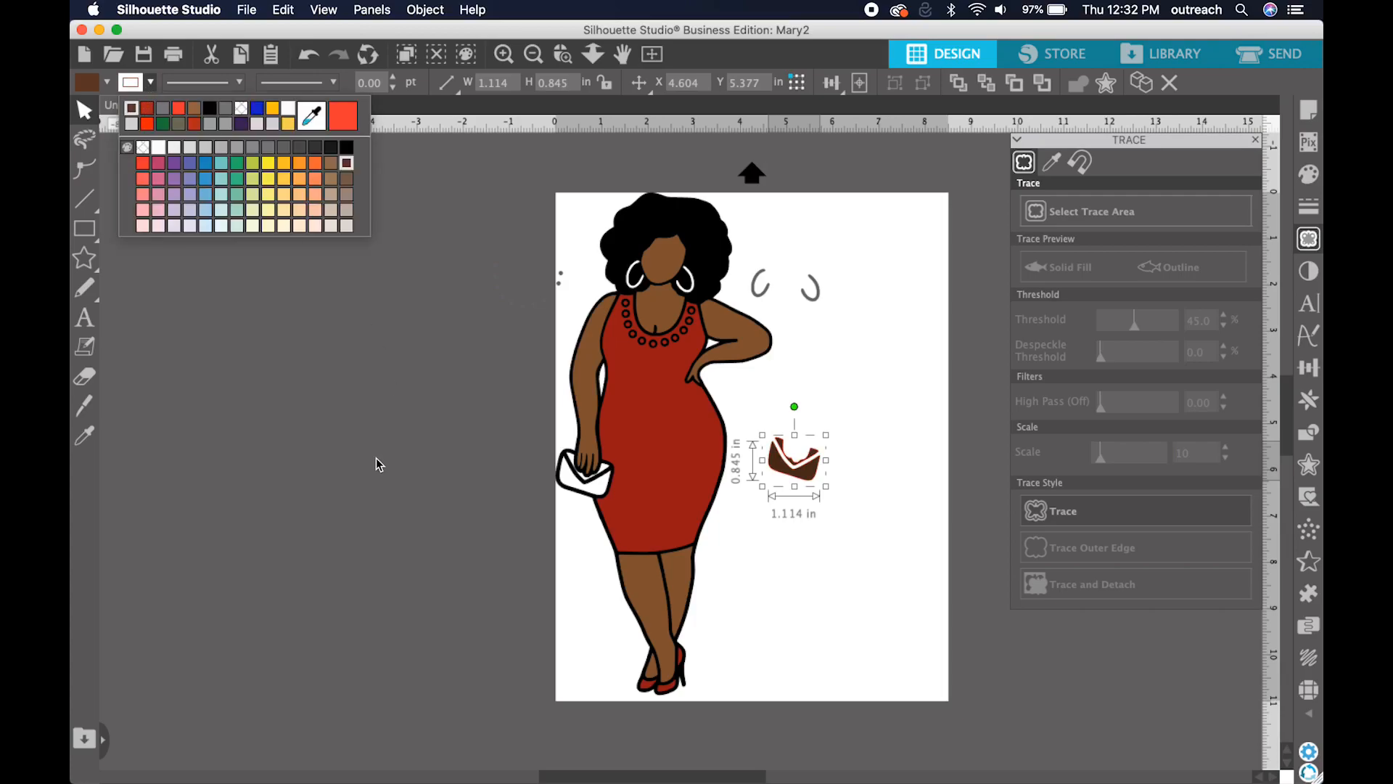
Give the clutch's upper flap piece a dark red fill and a matching dark red line colour
{"action": "left_click", "coordinate": [775, 428]}
{"action": "left_click", "coordinate": [779, 442]}
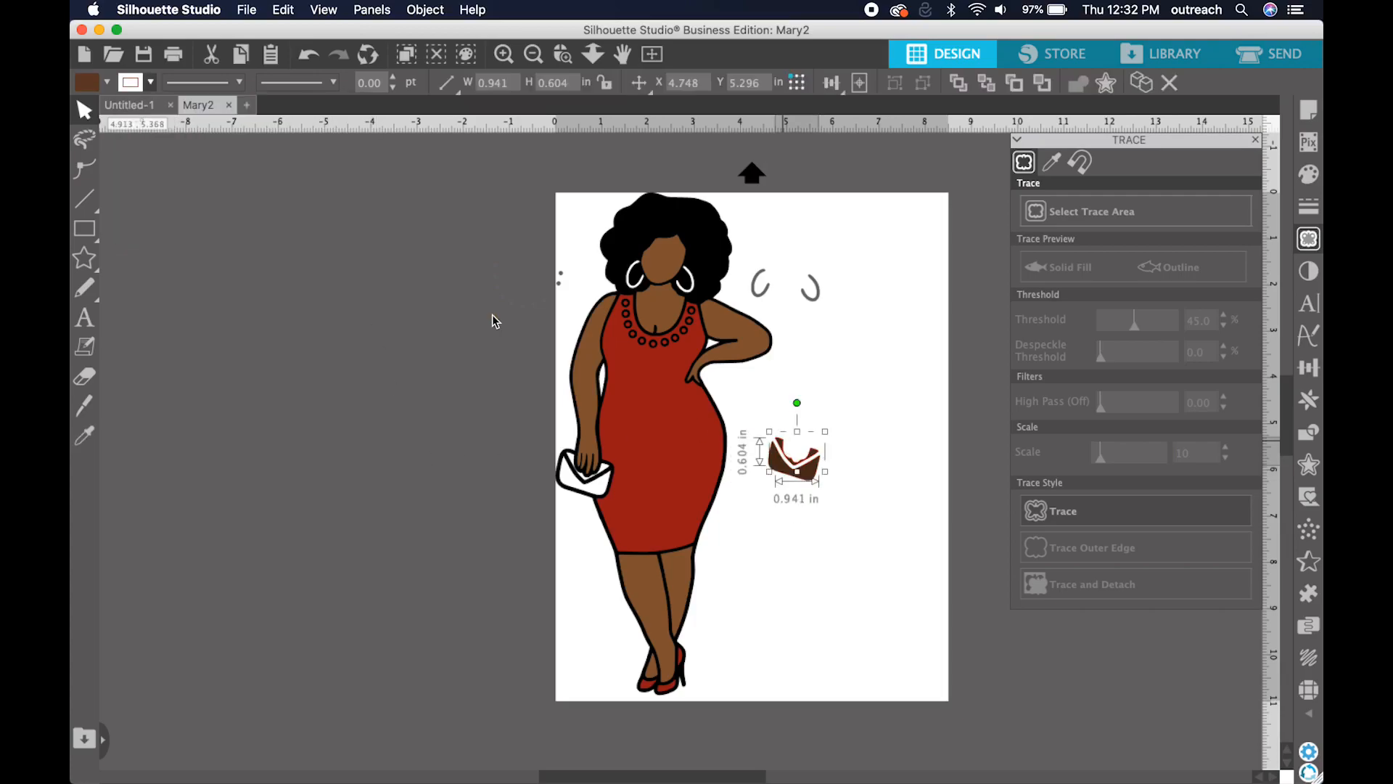
{"action": "left_click", "coordinate": [107, 83]}
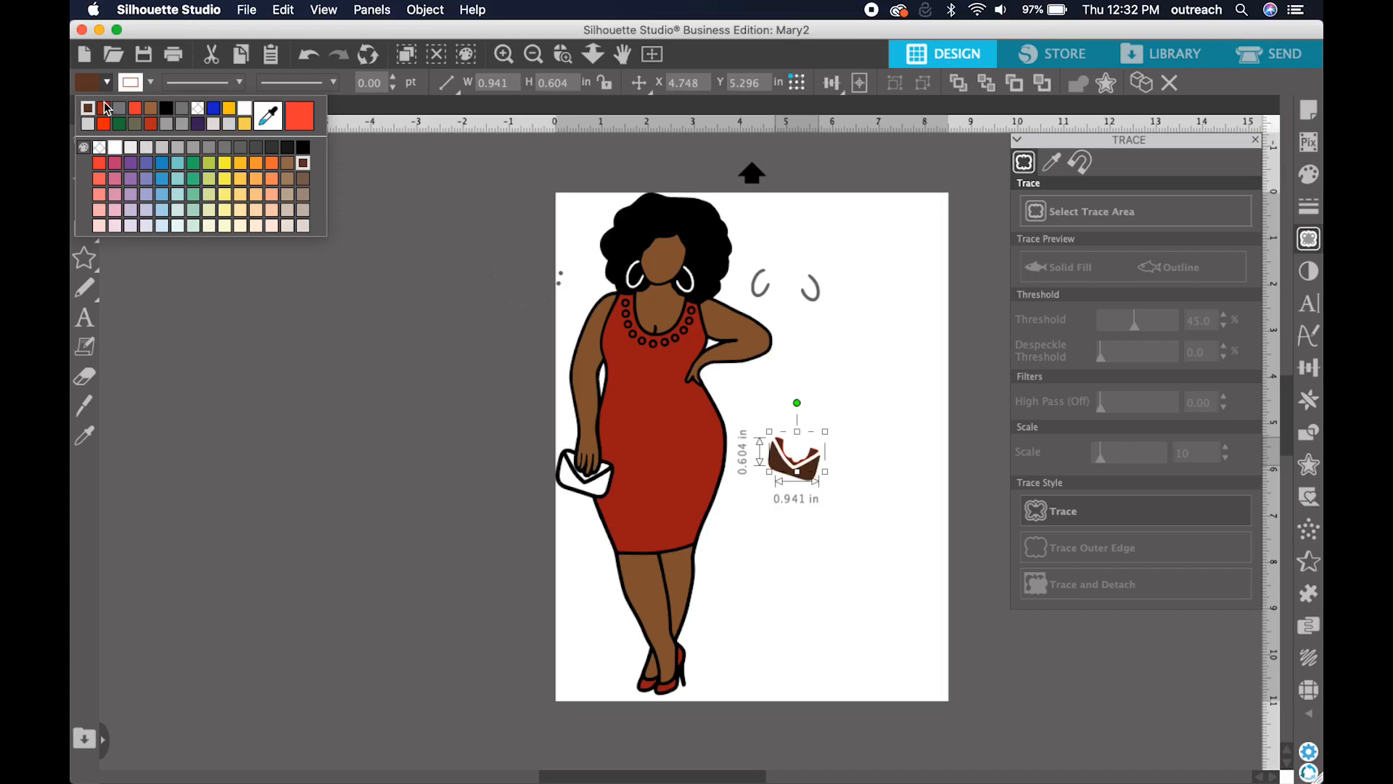
{"action": "left_click", "coordinate": [103, 111]}
{"action": "left_click", "coordinate": [151, 83]}
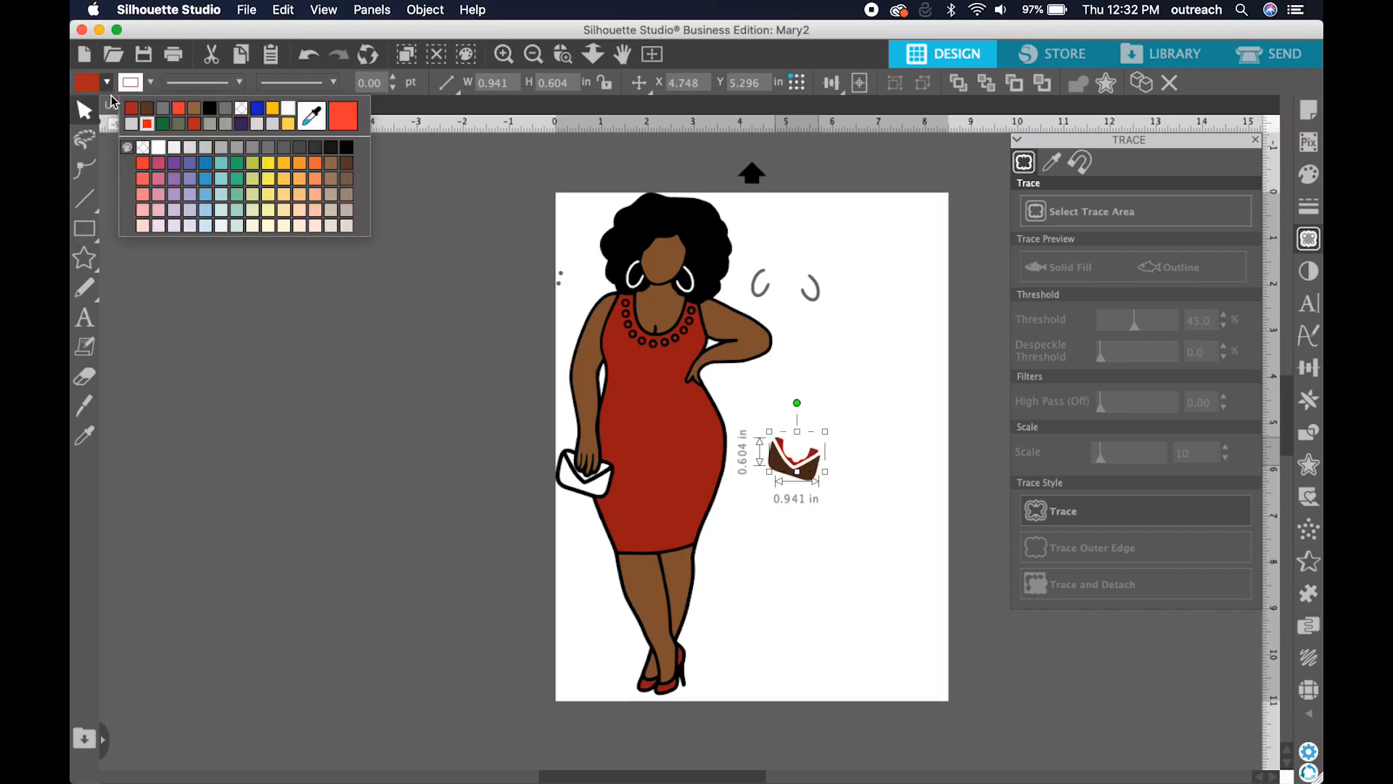
{"action": "left_click", "coordinate": [131, 109]}
Group the clutch pieces and place them inside the clutch outline in the figure's hand
{"action": "left_click_drag", "start_coordinate": [875, 598], "coordinate": [775, 431]}
{"action": "right_click", "coordinate": [788, 455]}
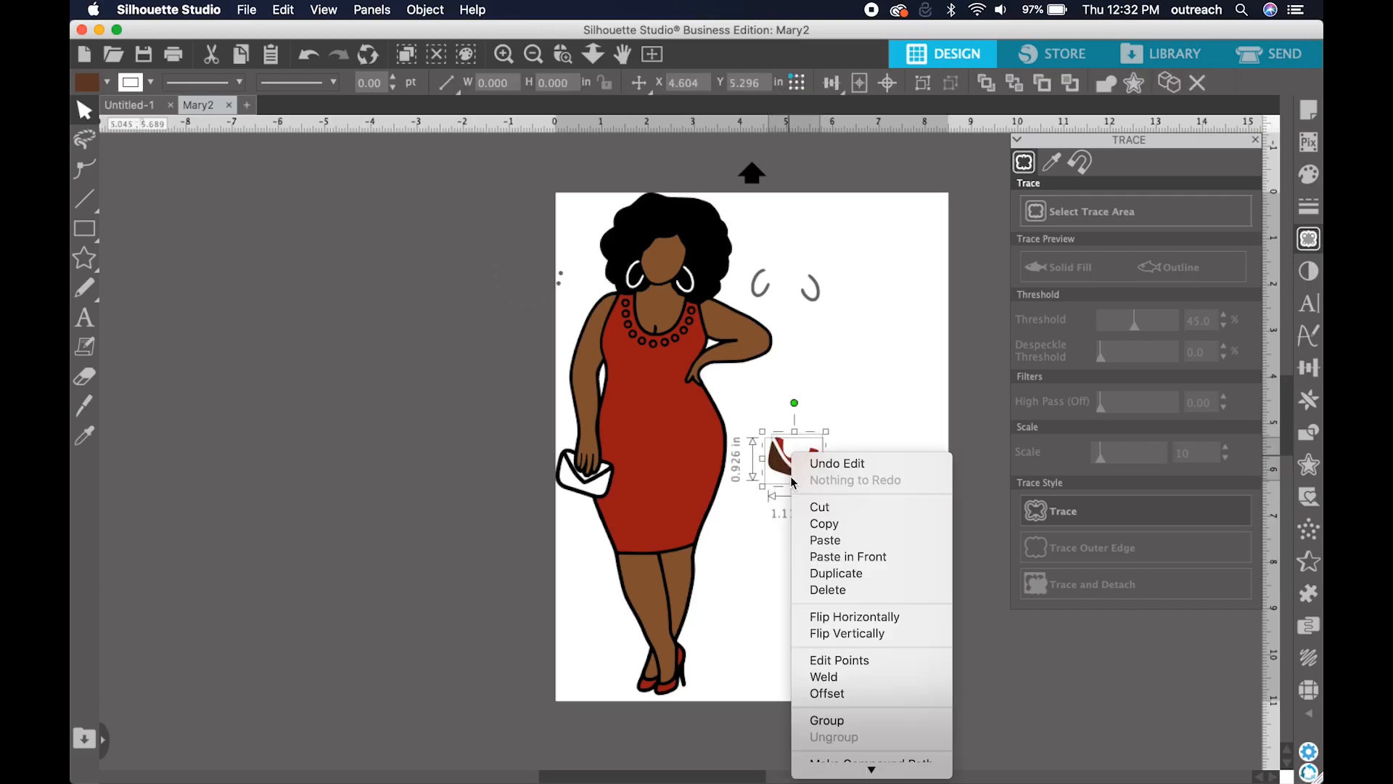
{"action": "left_click", "coordinate": [830, 721]}
{"action": "left_click_drag", "start_coordinate": [809, 466], "coordinate": [601, 490]}
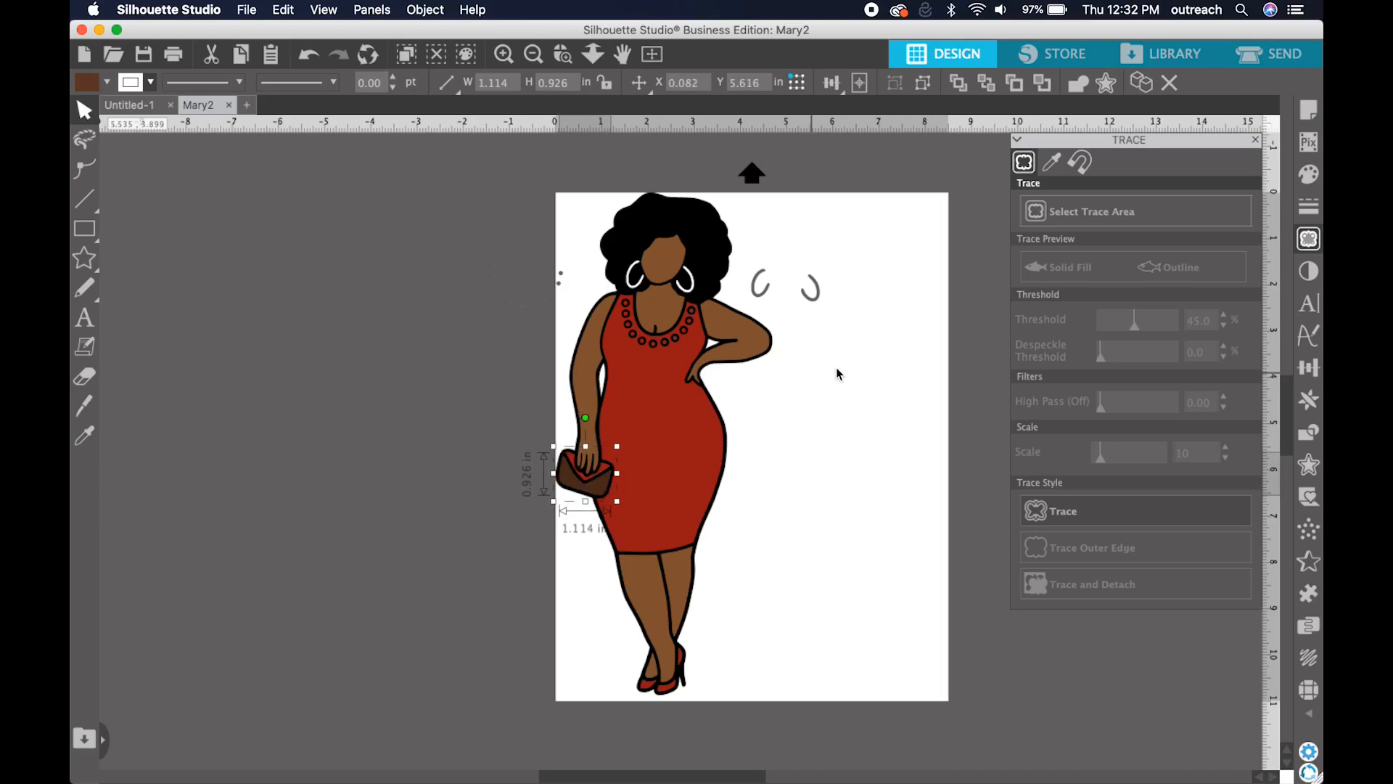
Place the dark grey earring shapes on the figure's hoop earrings
{"action": "left_click", "coordinate": [842, 312]}
{"action": "left_click_drag", "start_coordinate": [805, 293], "coordinate": [698, 284]}
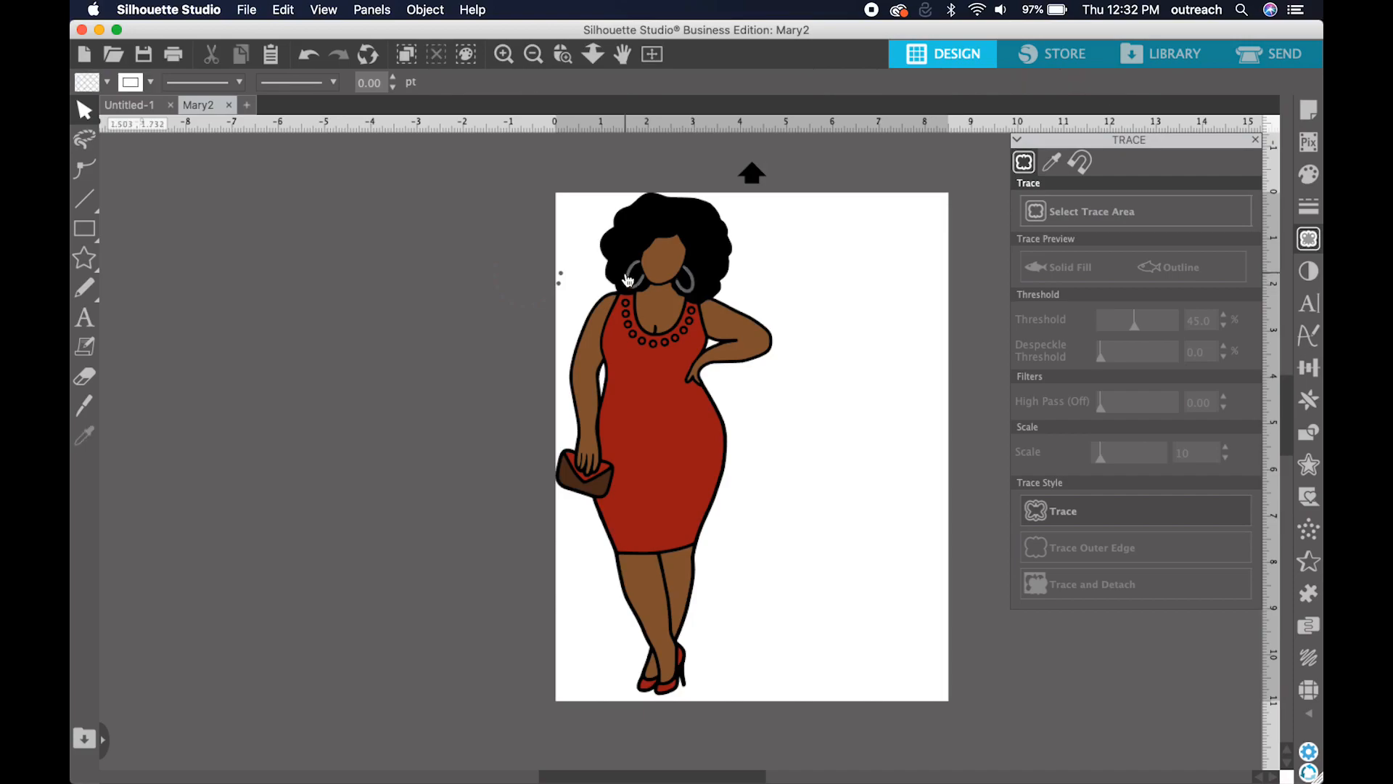
Duplicate the red dress and move one copy to each side of the figure
{"action": "left_click", "coordinate": [664, 399]}
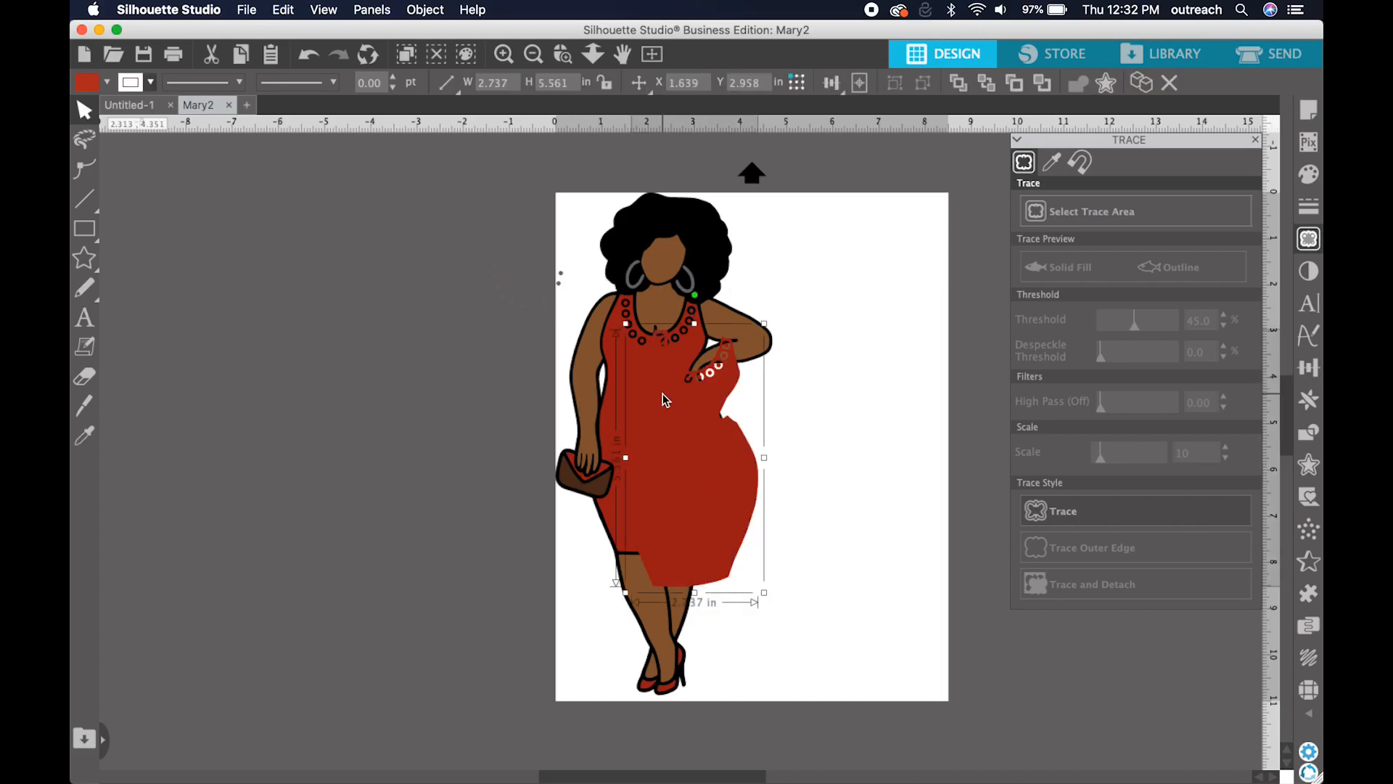
{"action": "left_click_drag", "start_coordinate": [664, 399], "coordinate": [468, 426]}
{"action": "left_click_drag", "start_coordinate": [678, 404], "coordinate": [870, 439]}
{"action": "left_click", "coordinate": [869, 440]}
Release the compound path of the dress copy on the page and make all its shapes unfilled
{"action": "right_click", "coordinate": [897, 591]}
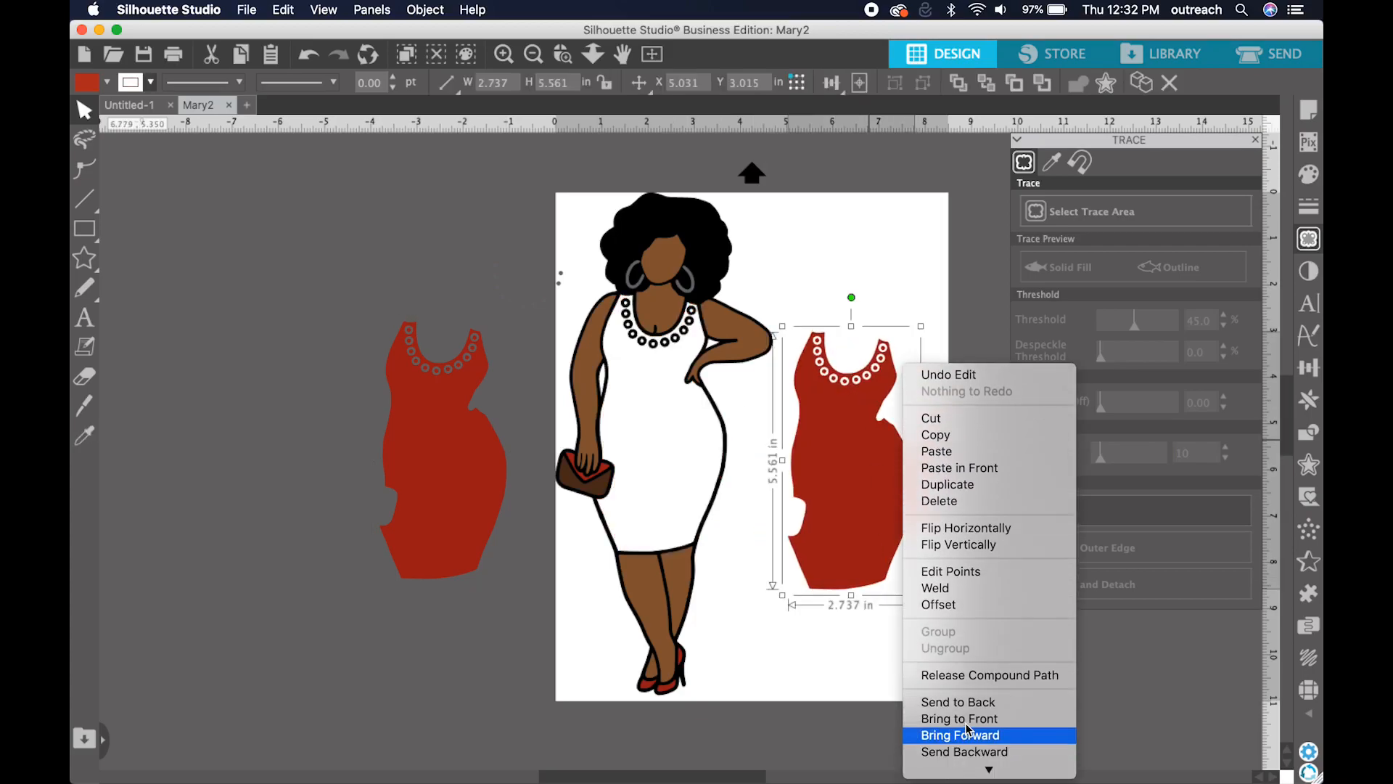
{"action": "left_click", "coordinate": [973, 674]}
{"action": "left_click_drag", "start_coordinate": [955, 708], "coordinate": [796, 306]}
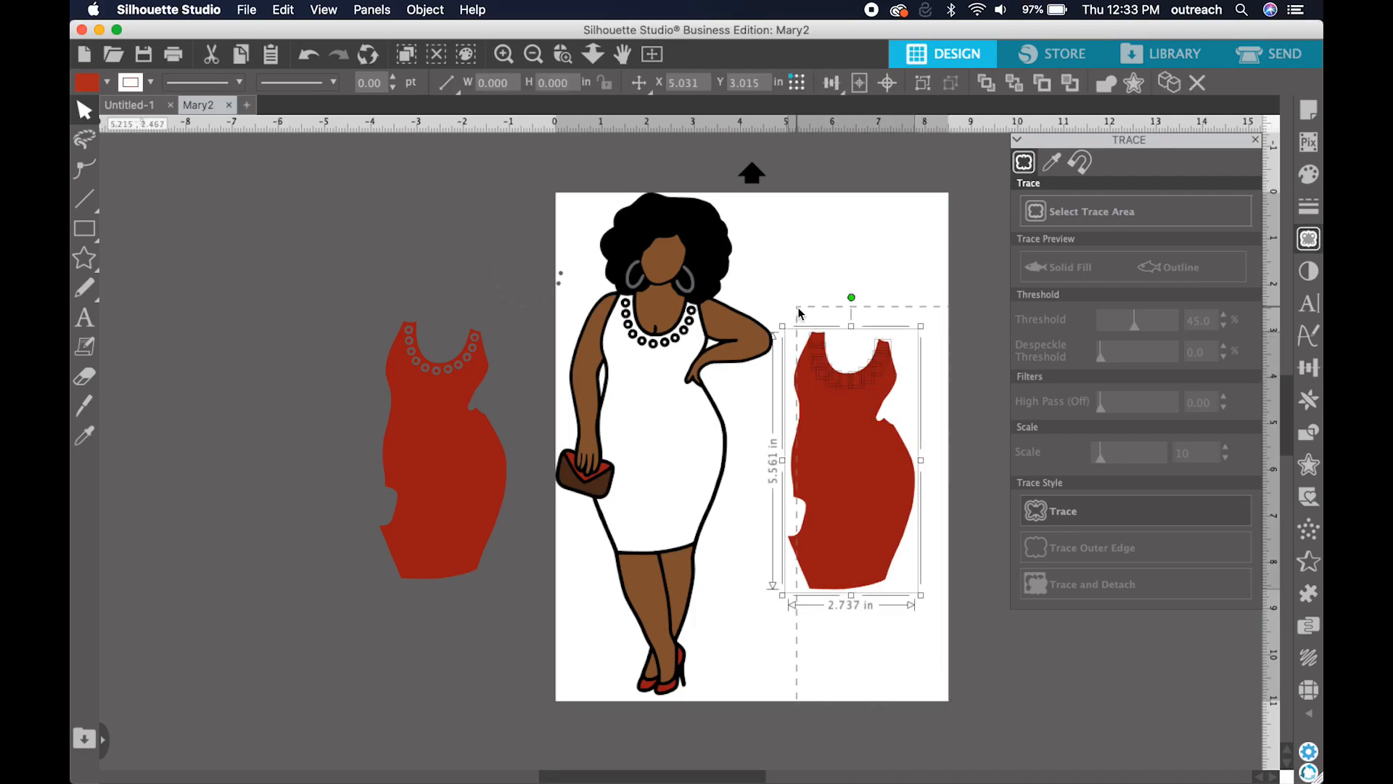
{"action": "left_click", "coordinate": [108, 83]}
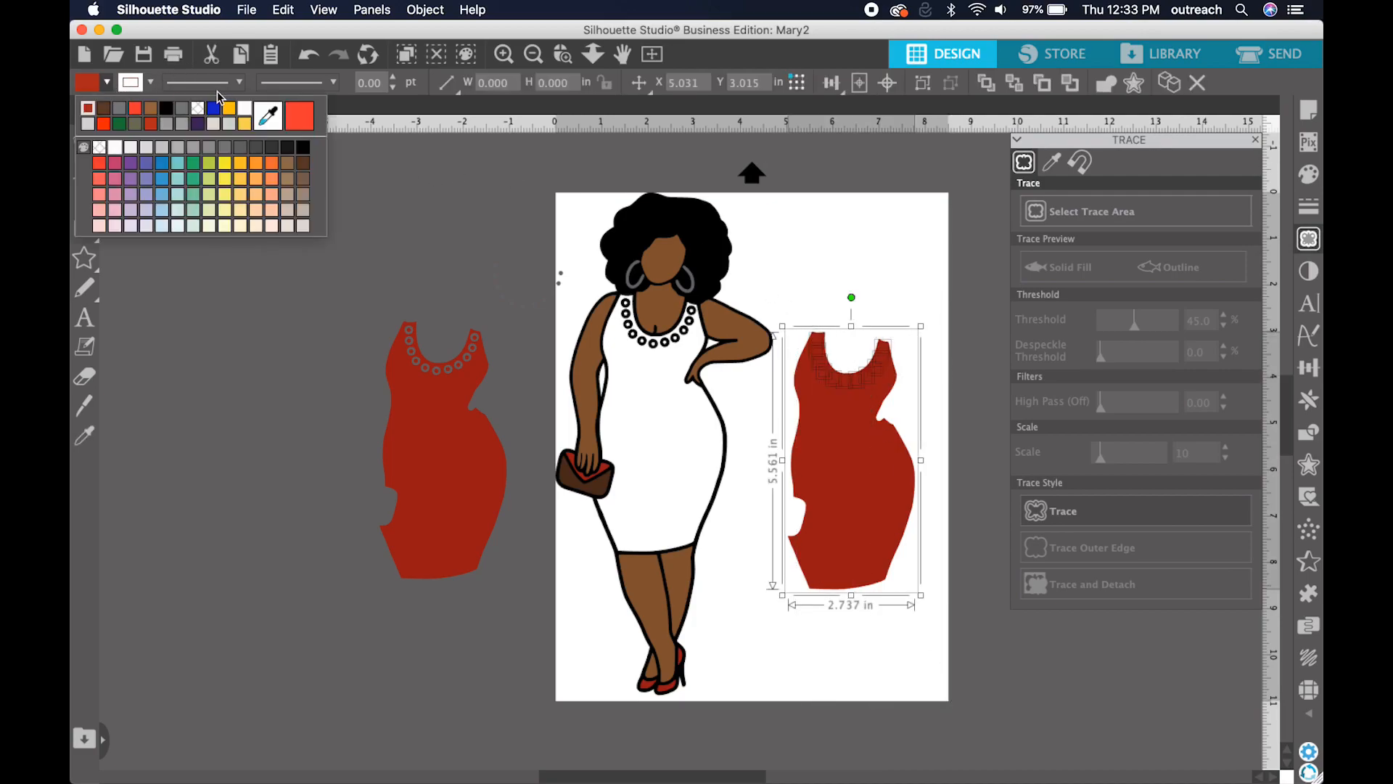
{"action": "left_click", "coordinate": [198, 109]}
{"action": "left_click", "coordinate": [890, 267]}
Delete the small inner circle of every bead around the unfilled dress copy's neckline
{"action": "left_click", "coordinate": [504, 54]}
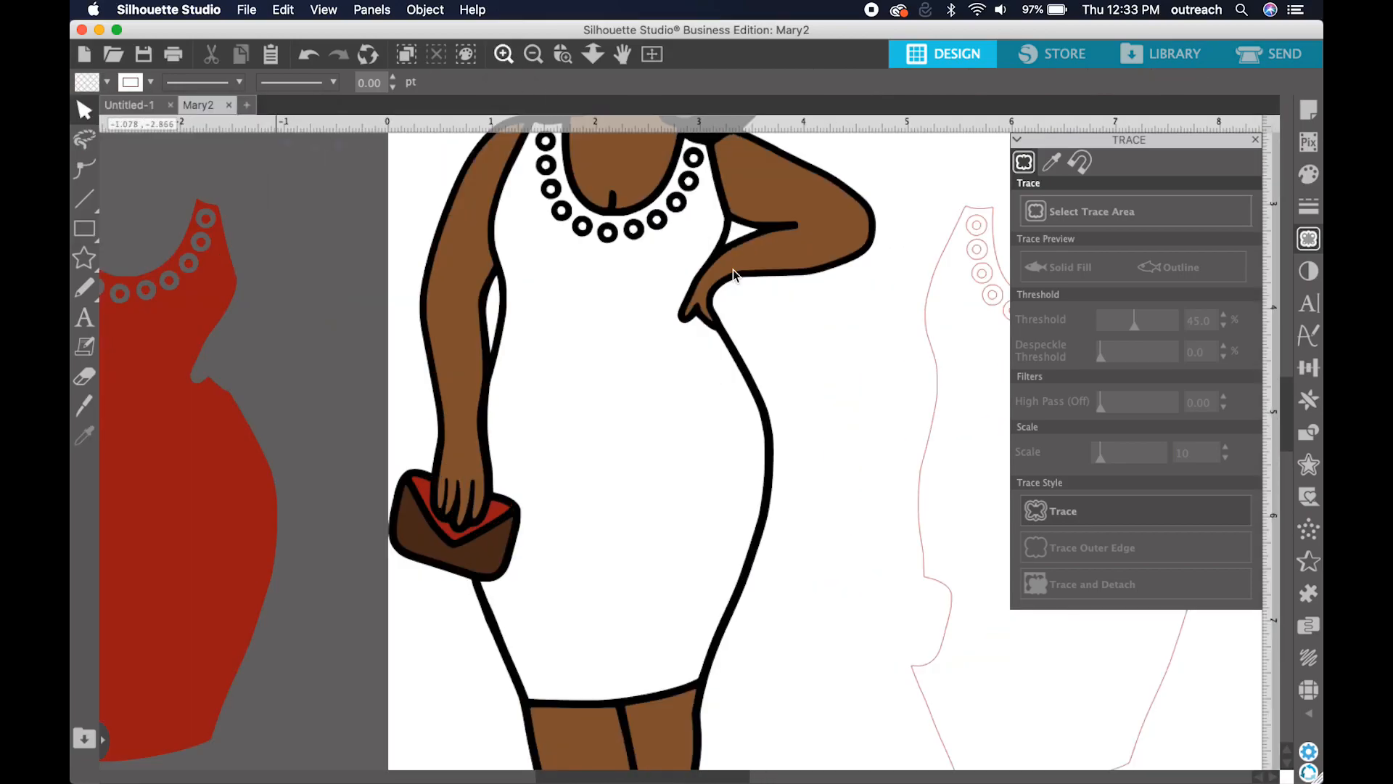
{"action": "scroll", "coordinate": [734, 278], "scroll_direction": "up", "scroll_amount": 5}
{"action": "scroll", "coordinate": [736, 277], "scroll_direction": "right", "scroll_amount": 3}
{"action": "scroll", "coordinate": [736, 277], "scroll_direction": "up", "scroll_amount": 2}
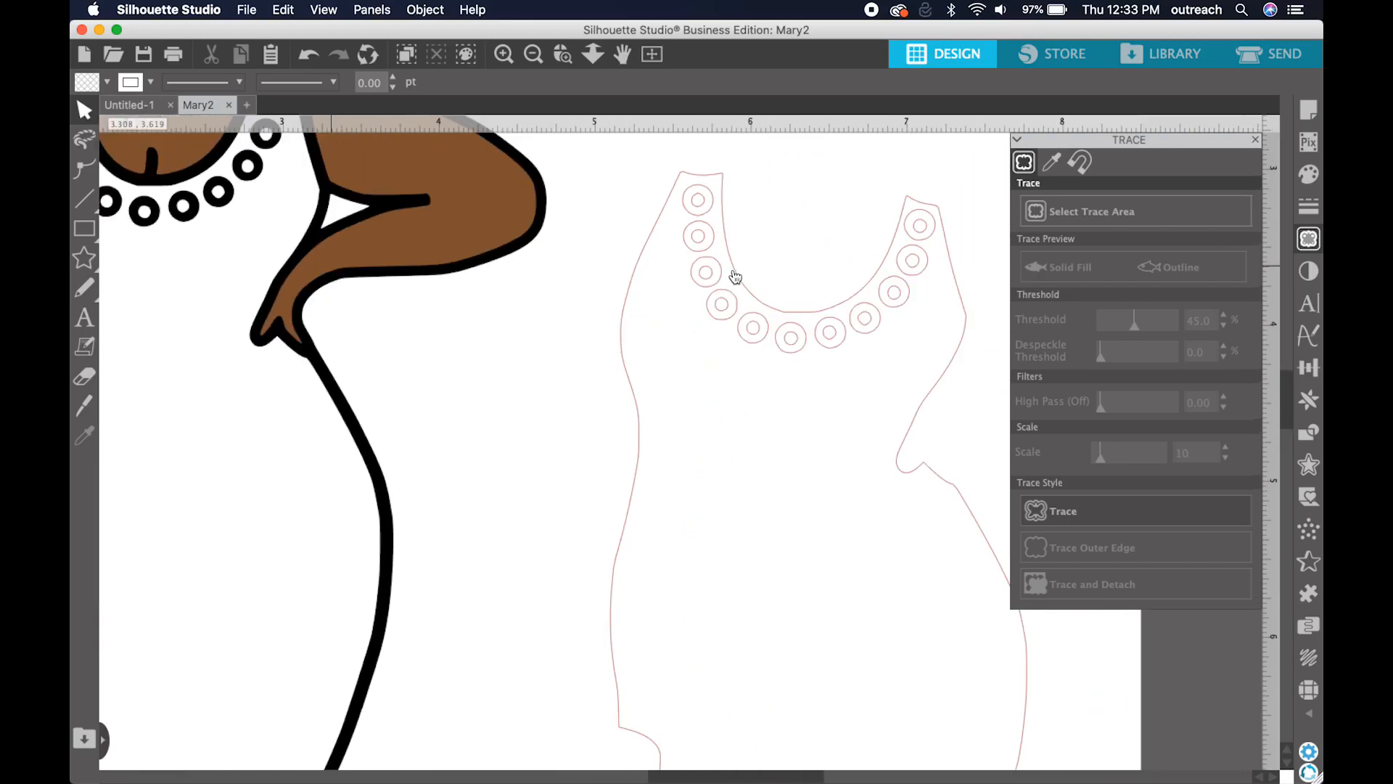
{"action": "scroll", "coordinate": [735, 277], "scroll_direction": "up", "scroll_amount": 1}
{"action": "scroll", "coordinate": [736, 277], "scroll_direction": "right", "scroll_amount": 1}
{"action": "scroll", "coordinate": [736, 277], "scroll_direction": "right", "scroll_amount": 1}
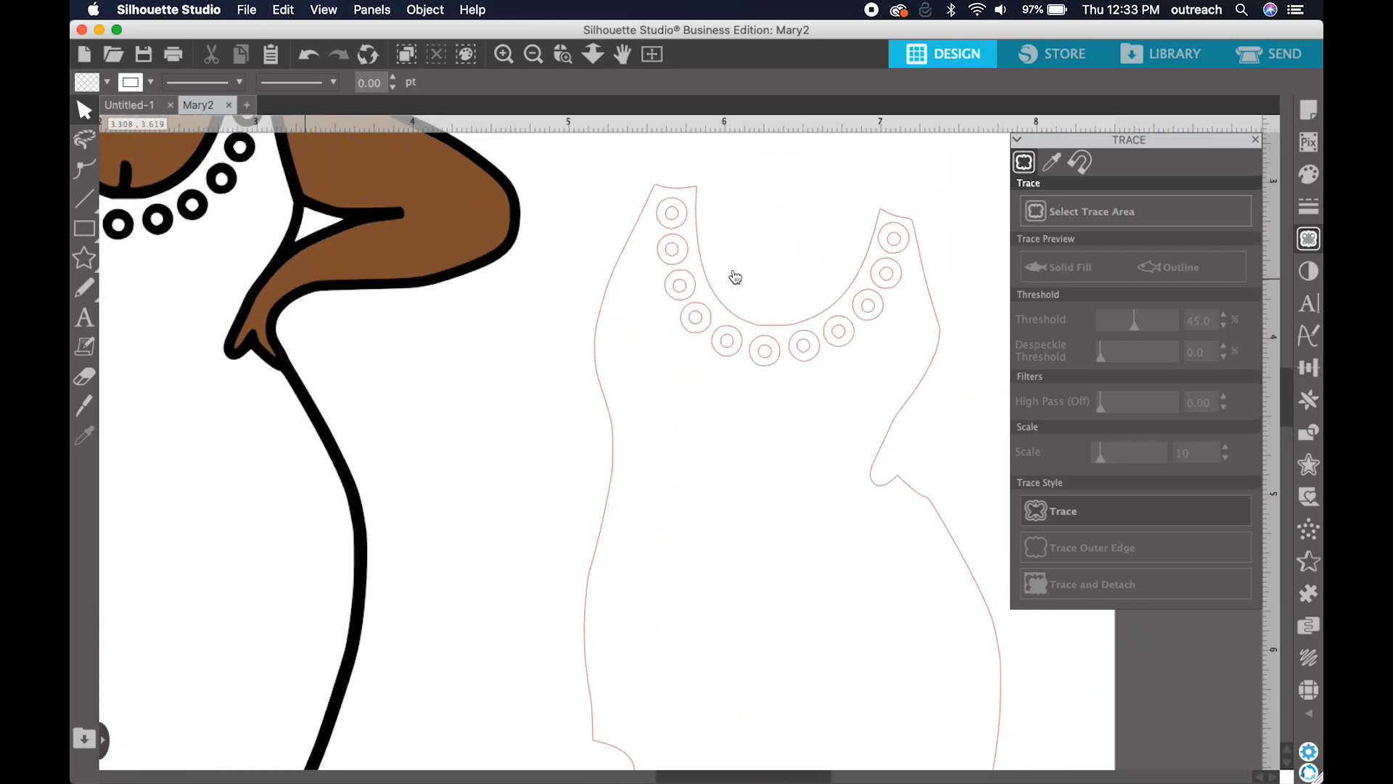
{"action": "left_click", "coordinate": [672, 215]}
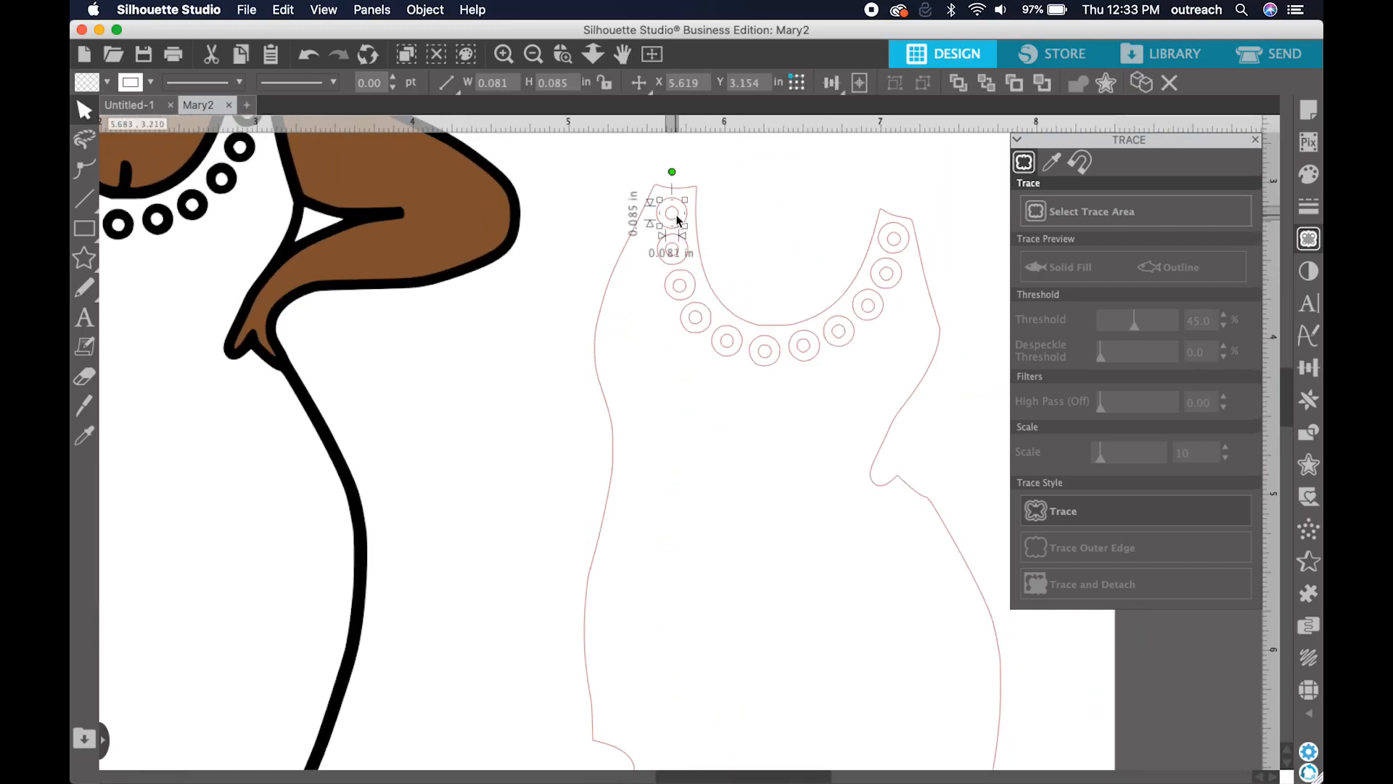
{"action": "key", "text": "Delete"}
{"action": "left_click", "coordinate": [672, 249]}
{"action": "key", "text": "Delete"}
{"action": "left_click", "coordinate": [686, 292]}
{"action": "key", "text": "Delete"}
{"action": "left_click", "coordinate": [695, 316]}
{"action": "key", "text": "Delete"}
{"action": "left_click", "coordinate": [729, 347]}
{"action": "key", "text": "Delete"}
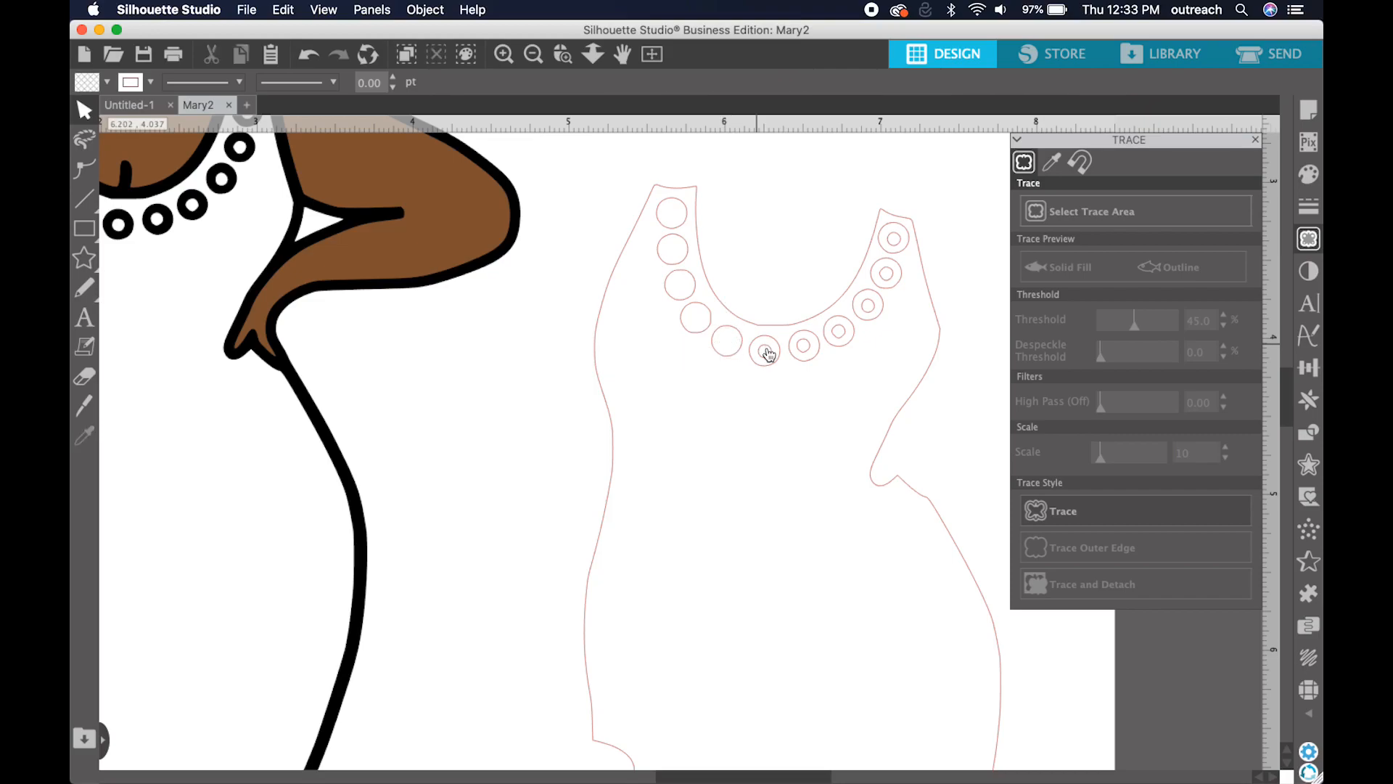
{"action": "left_click", "coordinate": [767, 353]}
{"action": "key", "text": "Delete"}
{"action": "left_click", "coordinate": [803, 346]}
{"action": "key", "text": "Delete"}
{"action": "left_click", "coordinate": [834, 337]}
{"action": "key", "text": "Delete"}
{"action": "left_click", "coordinate": [873, 308]}
{"action": "key", "text": "Delete"}
{"action": "left_click", "coordinate": [886, 276]}
{"action": "key", "text": "Delete"}
{"action": "left_click", "coordinate": [895, 243]}
{"action": "key", "text": "Delete"}
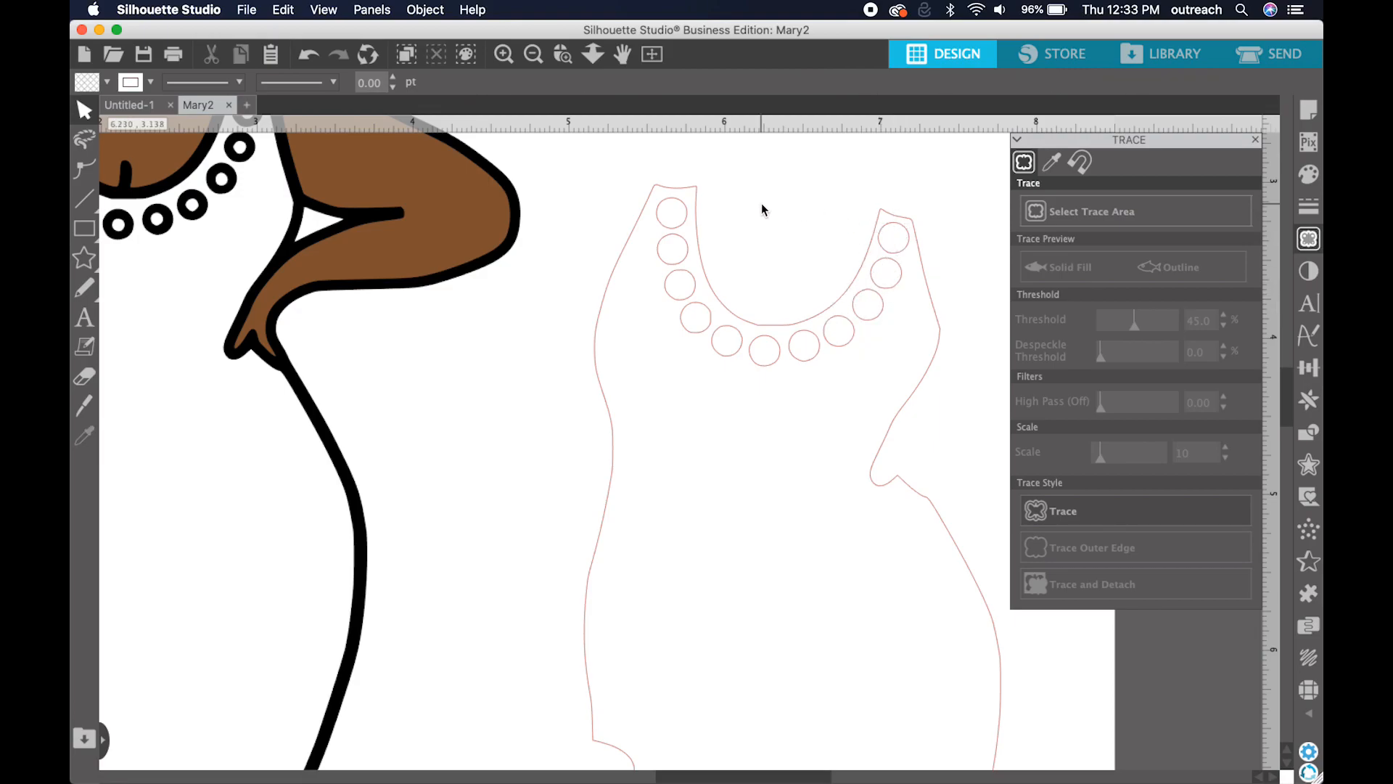
Make a compound path from the dress outline and its remaining bead circles
{"action": "left_click", "coordinate": [533, 54]}
{"action": "left_click", "coordinate": [533, 54]}
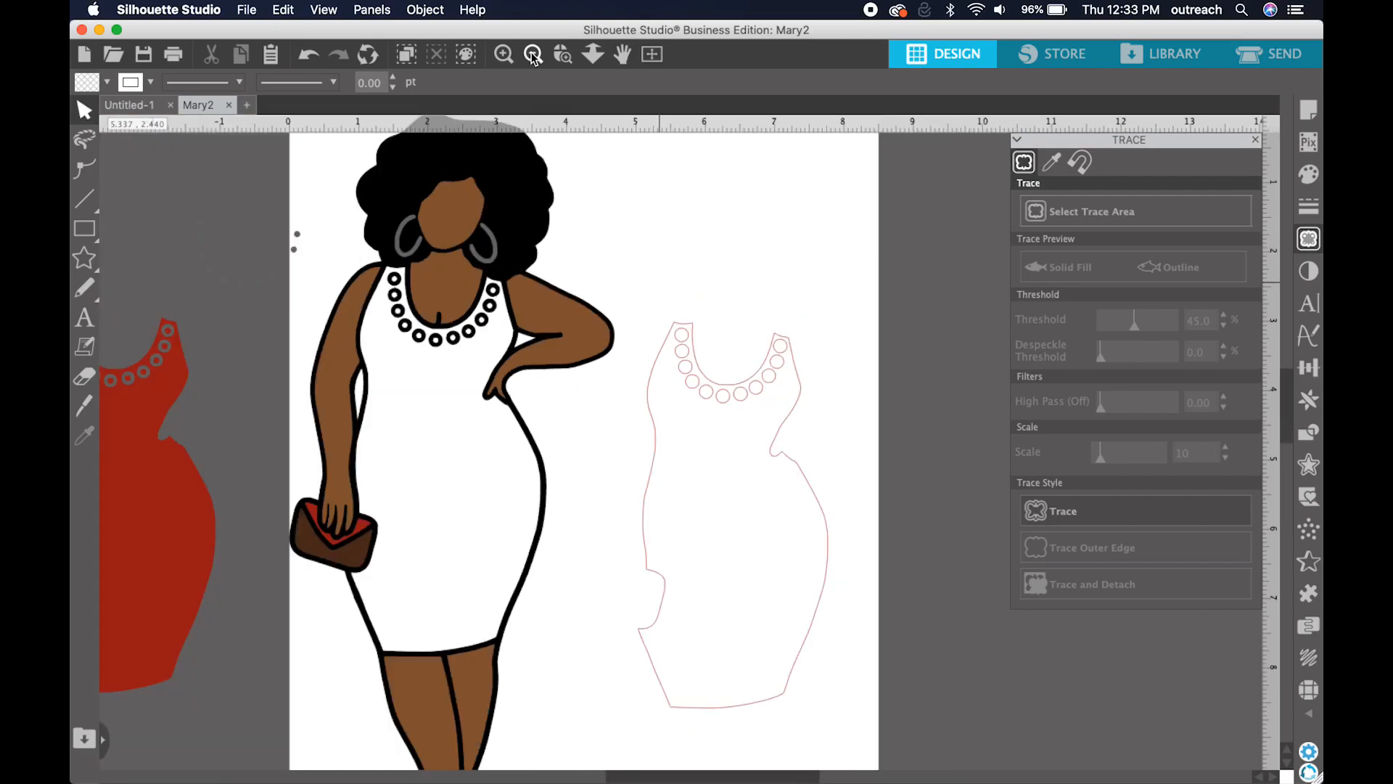
{"action": "left_click", "coordinate": [533, 55]}
{"action": "left_click_drag", "start_coordinate": [693, 421], "coordinate": [663, 340]}
{"action": "right_click", "coordinate": [685, 384]}
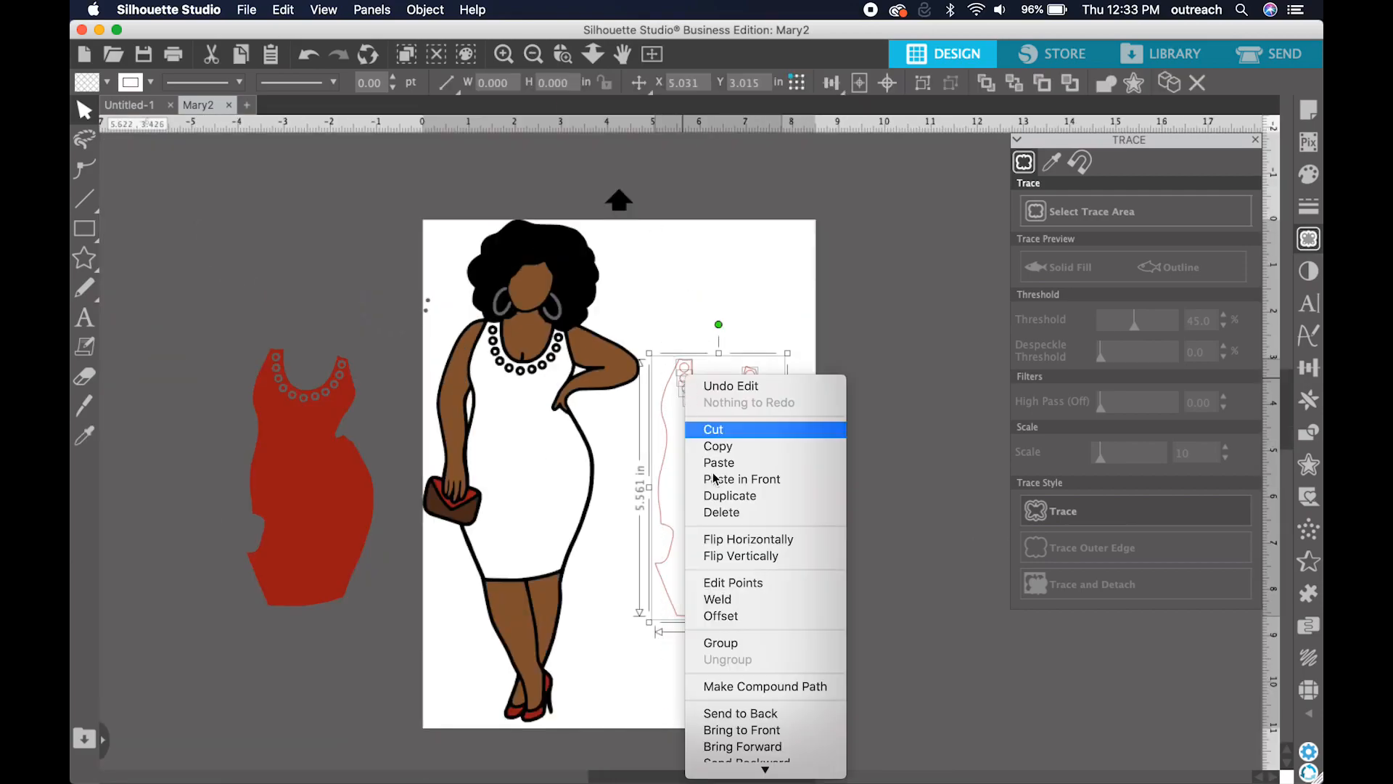
{"action": "left_click", "coordinate": [745, 681]}
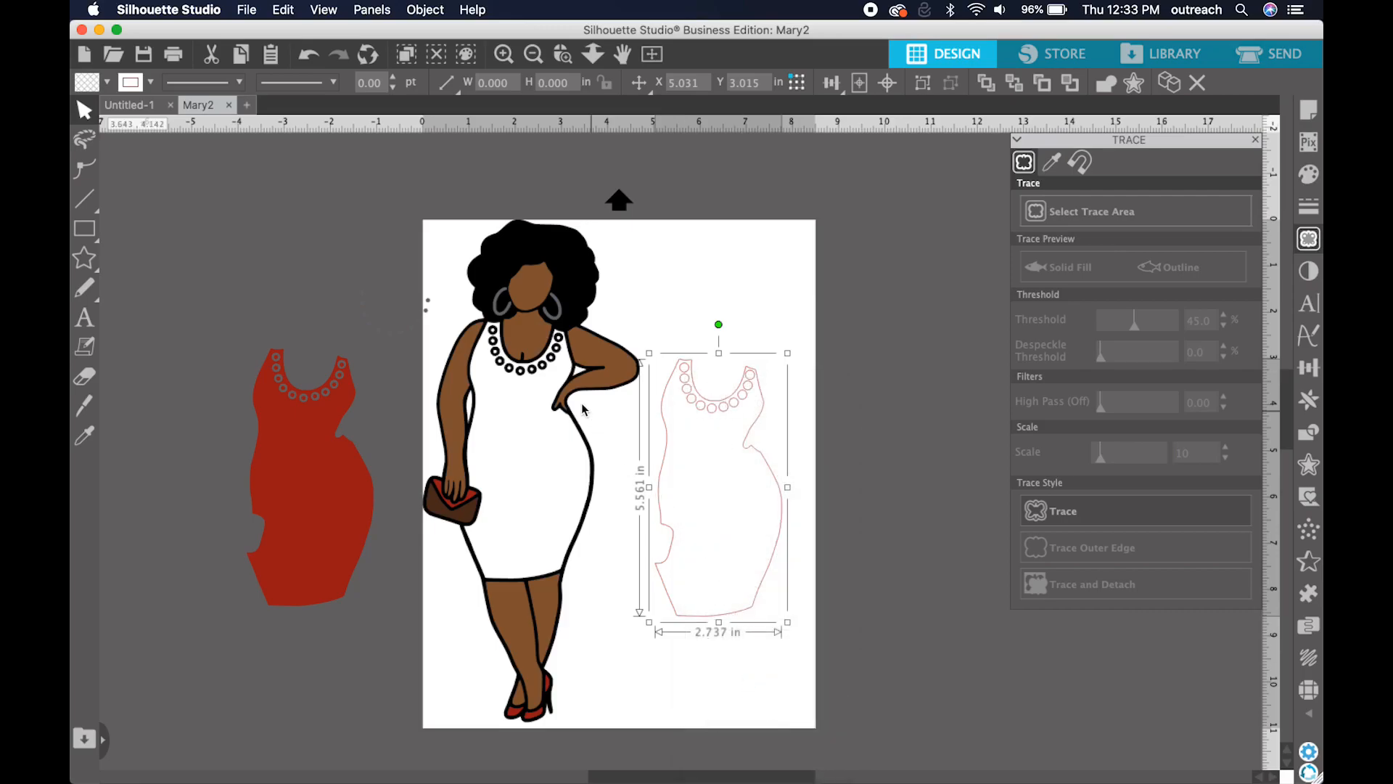
Fill the dress compound path with dark red and place it inside the figure's dress outline
{"action": "left_click", "coordinate": [108, 83]}
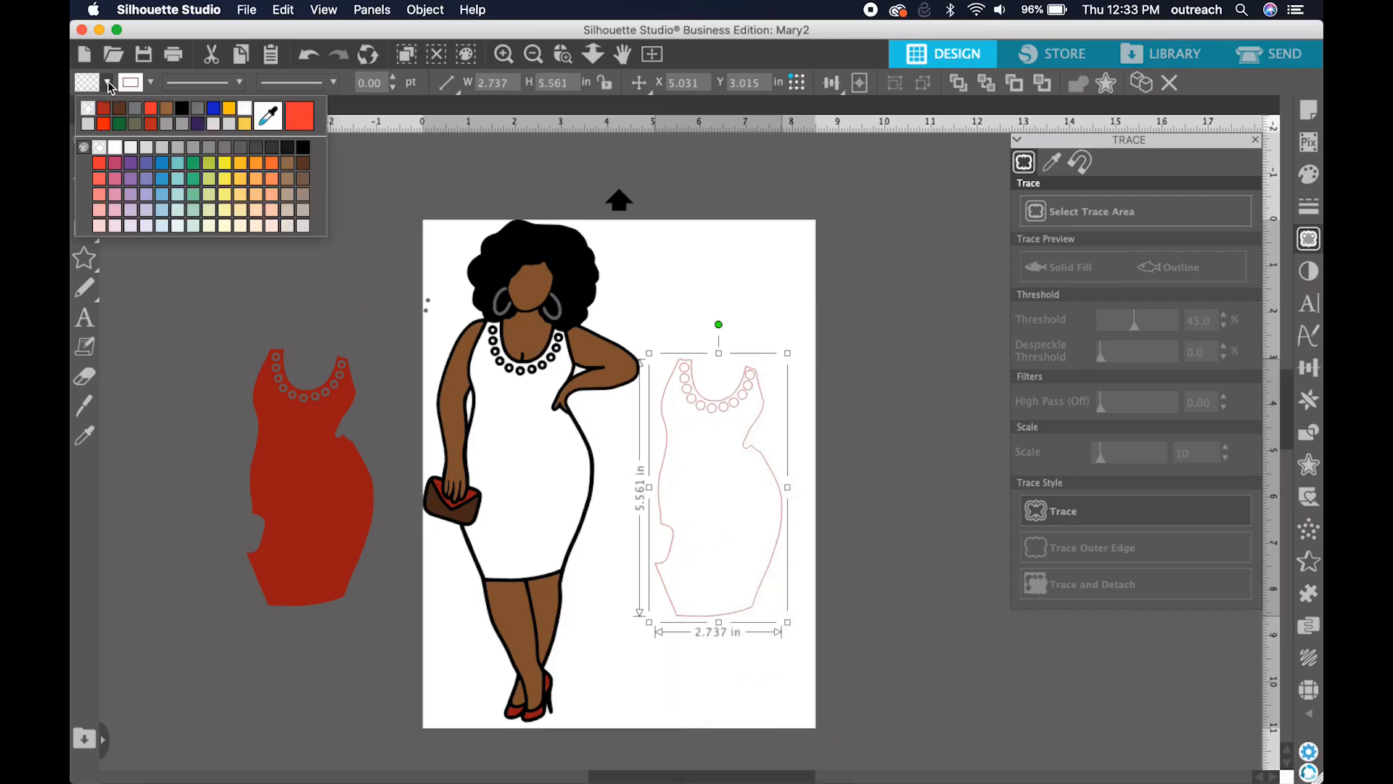
{"action": "left_click", "coordinate": [105, 111]}
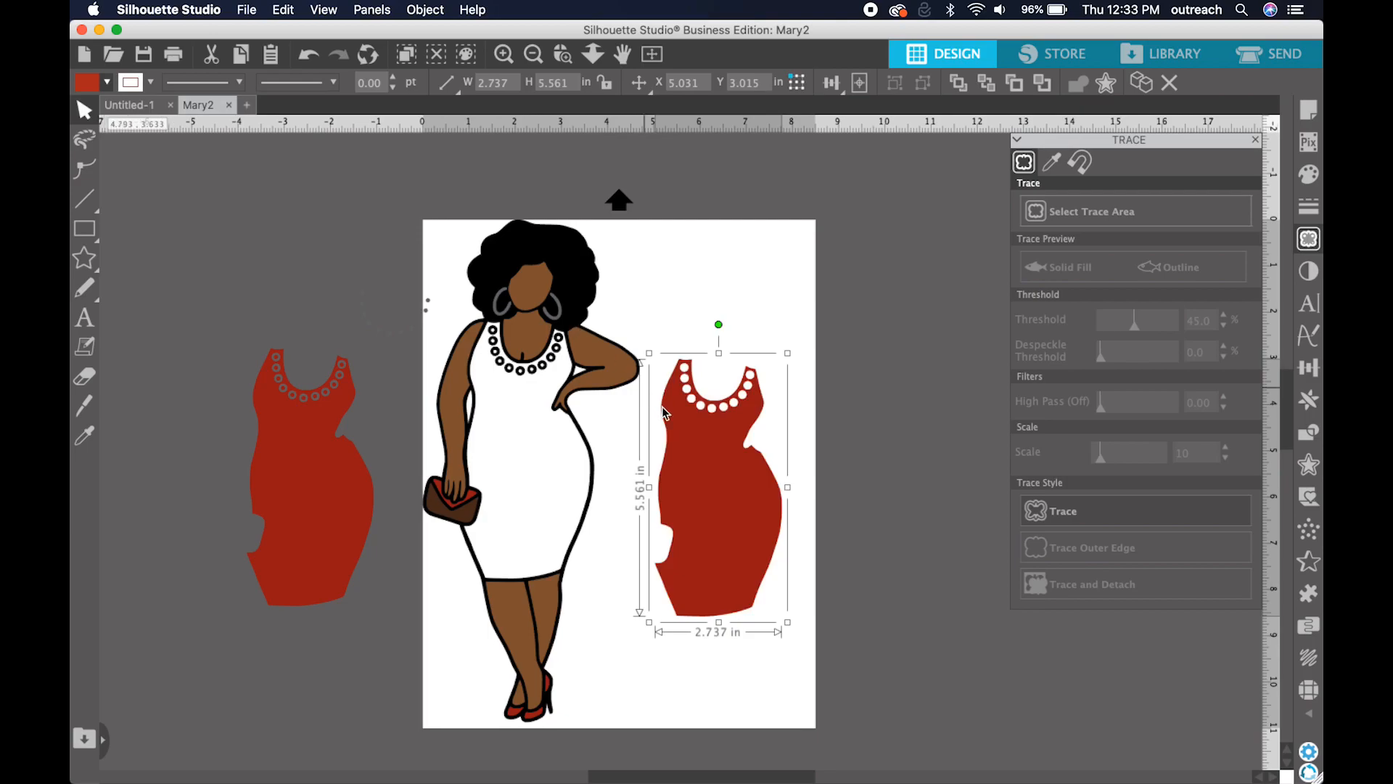
{"action": "left_click_drag", "start_coordinate": [671, 462], "coordinate": [508, 422]}
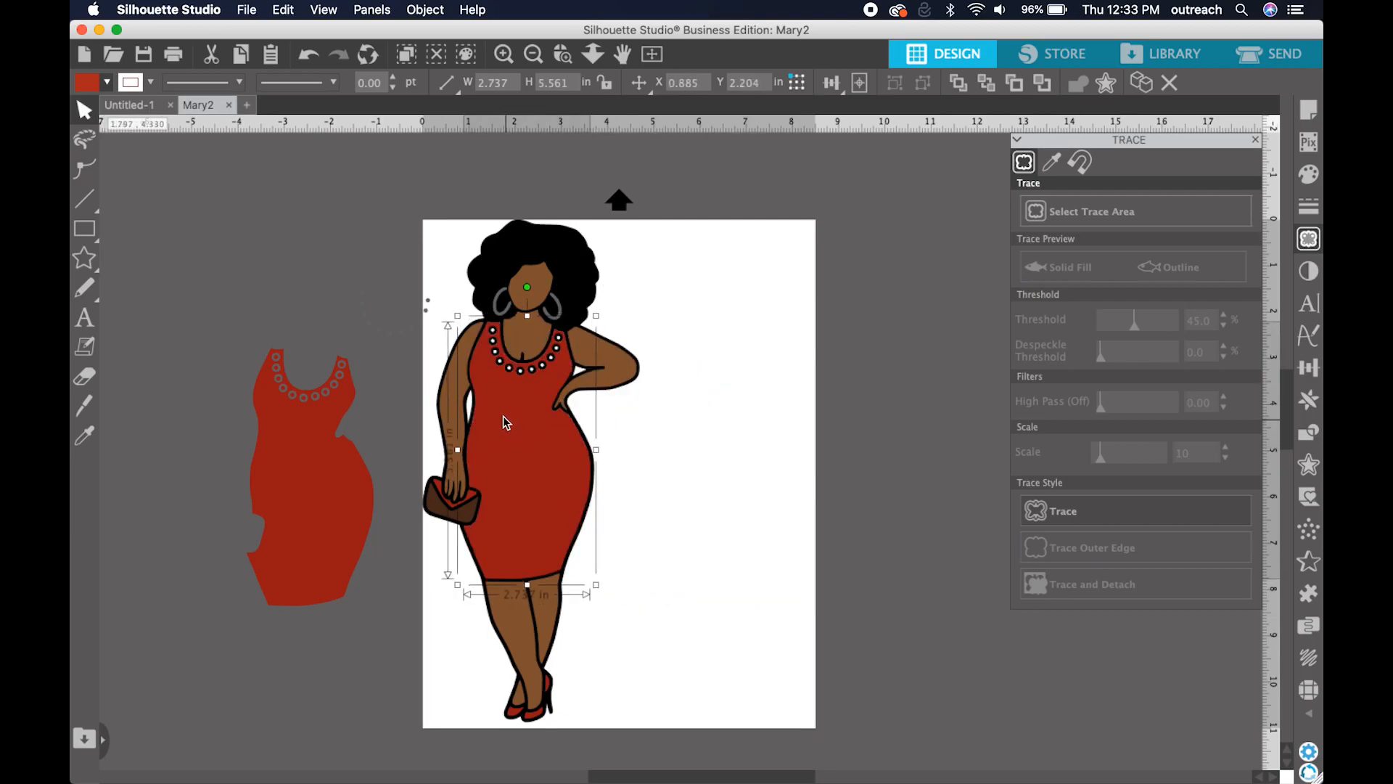
Place the grey bead centres on the figure's necklace and align them inside the black bead rings
{"action": "left_click_drag", "start_coordinate": [424, 311], "coordinate": [551, 349]}
{"action": "left_click", "coordinate": [504, 53]}
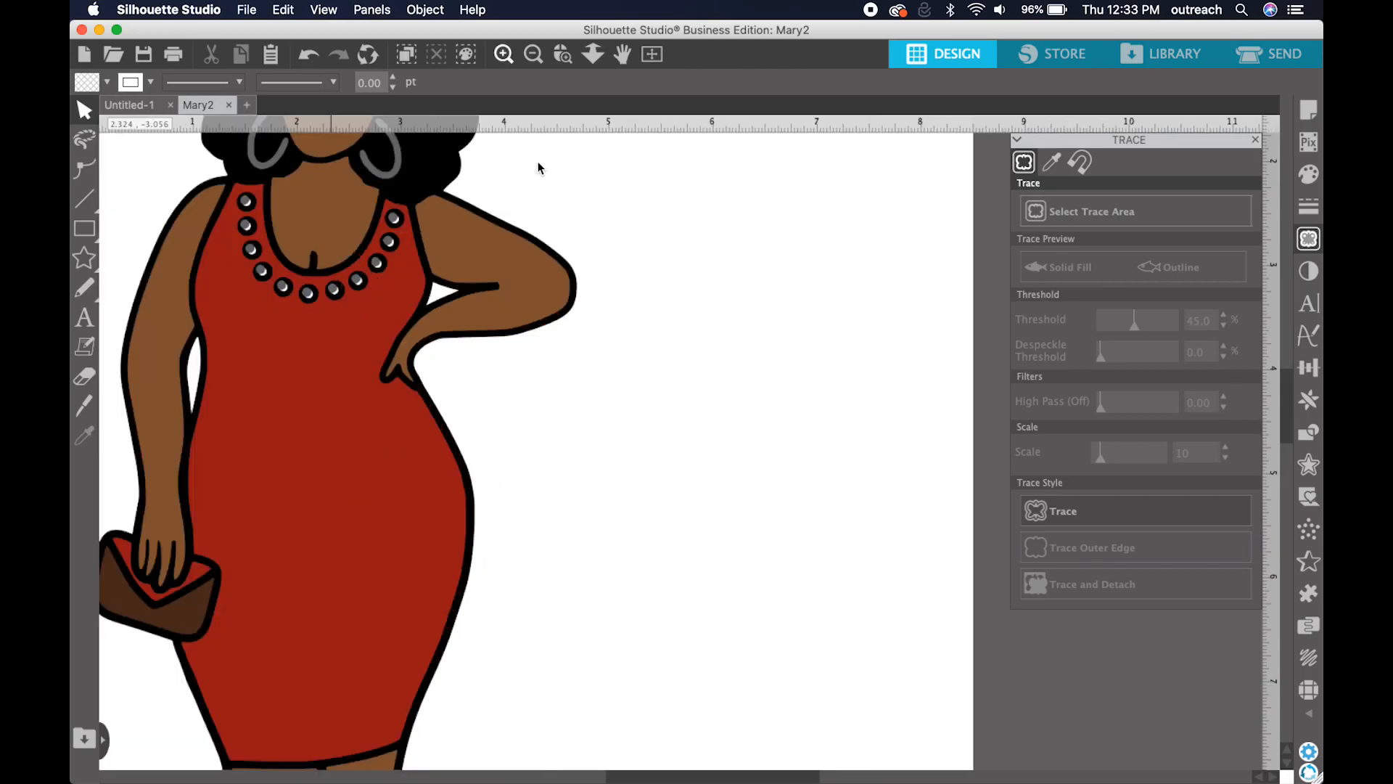
{"action": "scroll", "coordinate": [555, 330], "scroll_direction": "left", "scroll_amount": 3}
{"action": "scroll", "coordinate": [555, 330], "scroll_direction": "up", "scroll_amount": 1}
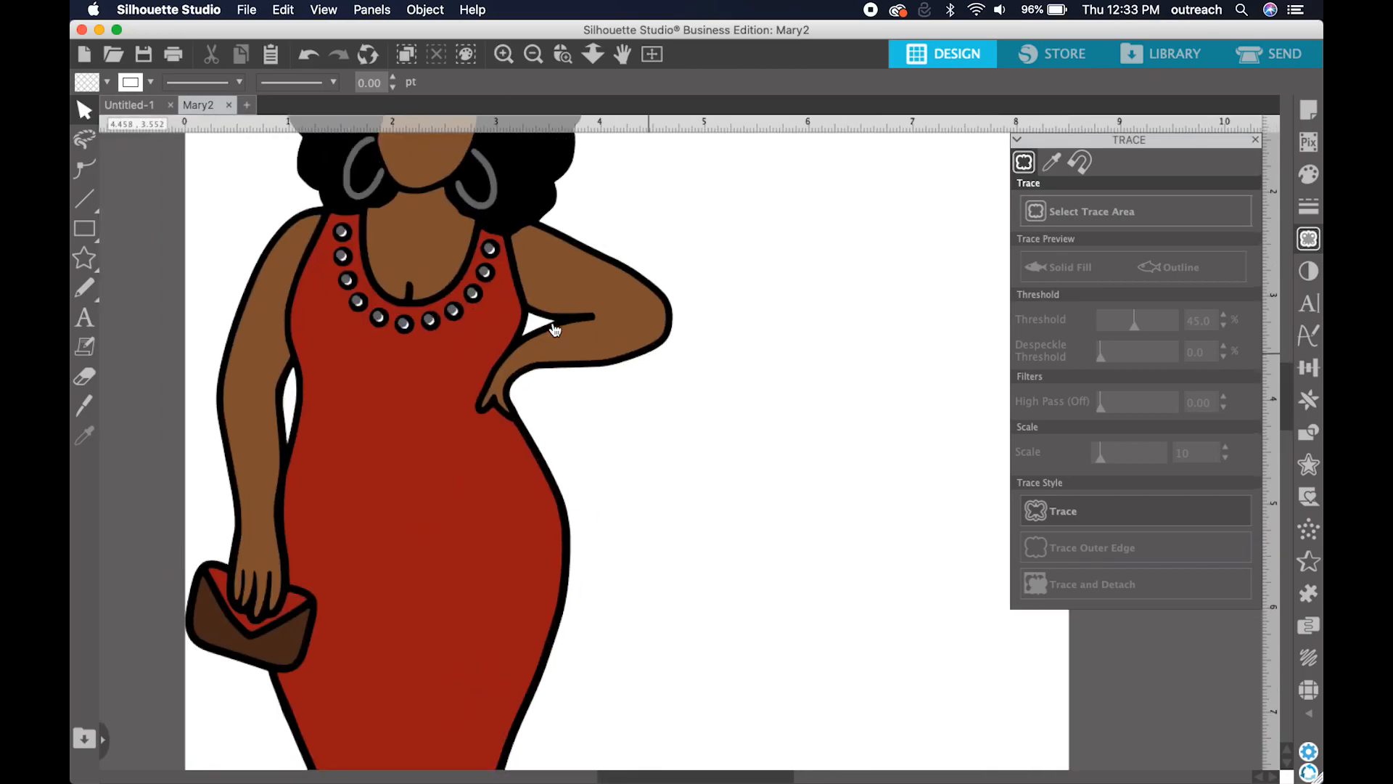
{"action": "left_click", "coordinate": [486, 272]}
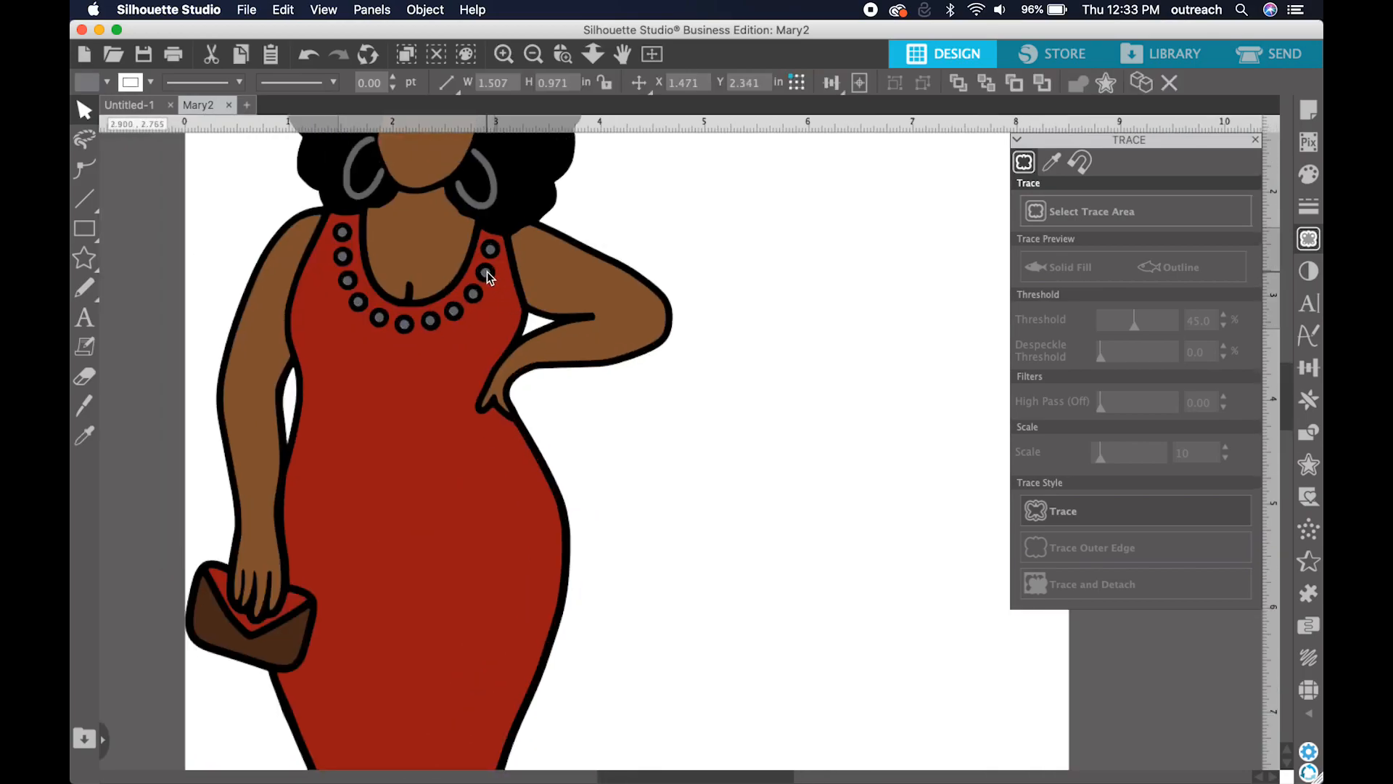
Move the black line drawing aside so that it clears the coloured parts
{"action": "left_click", "coordinate": [538, 60]}
{"action": "left_click", "coordinate": [539, 60]}
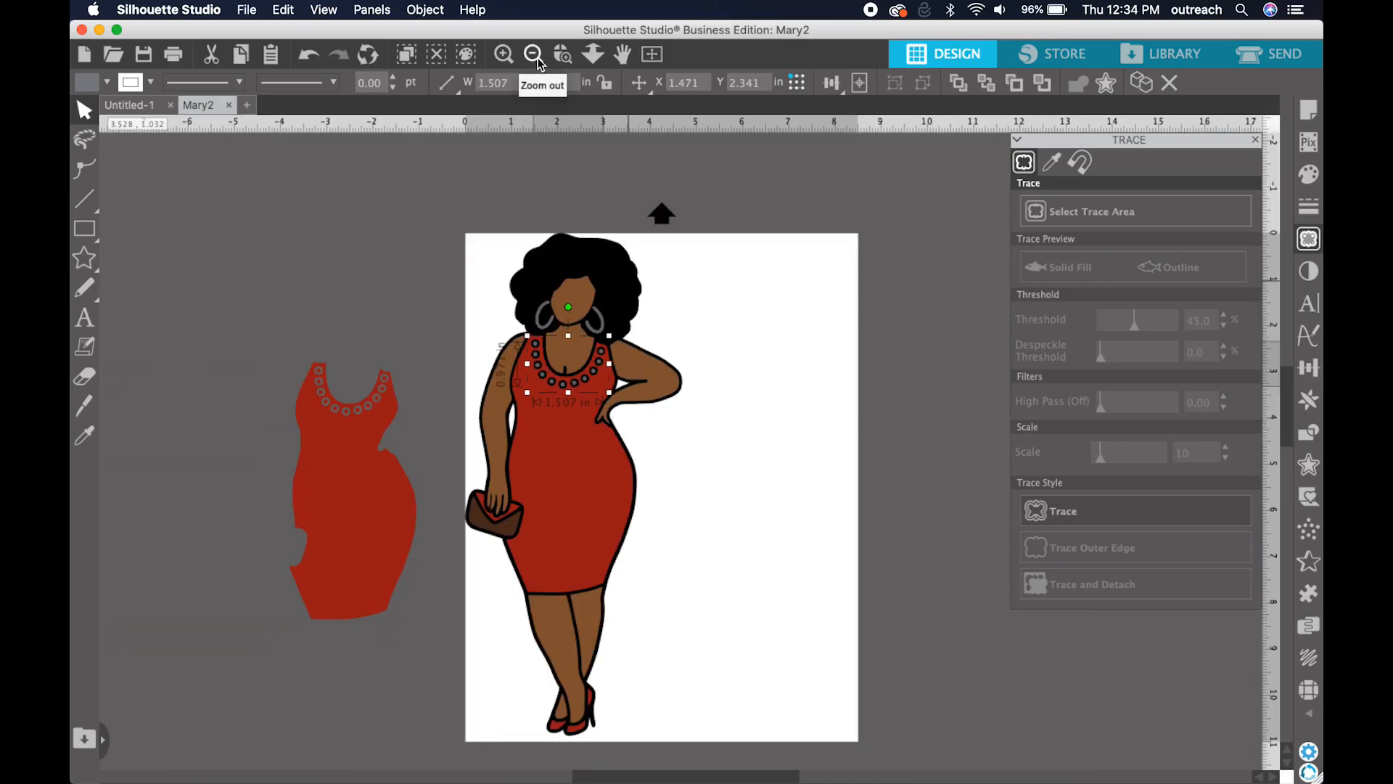
{"action": "left_click_drag", "start_coordinate": [606, 278], "coordinate": [888, 268]}
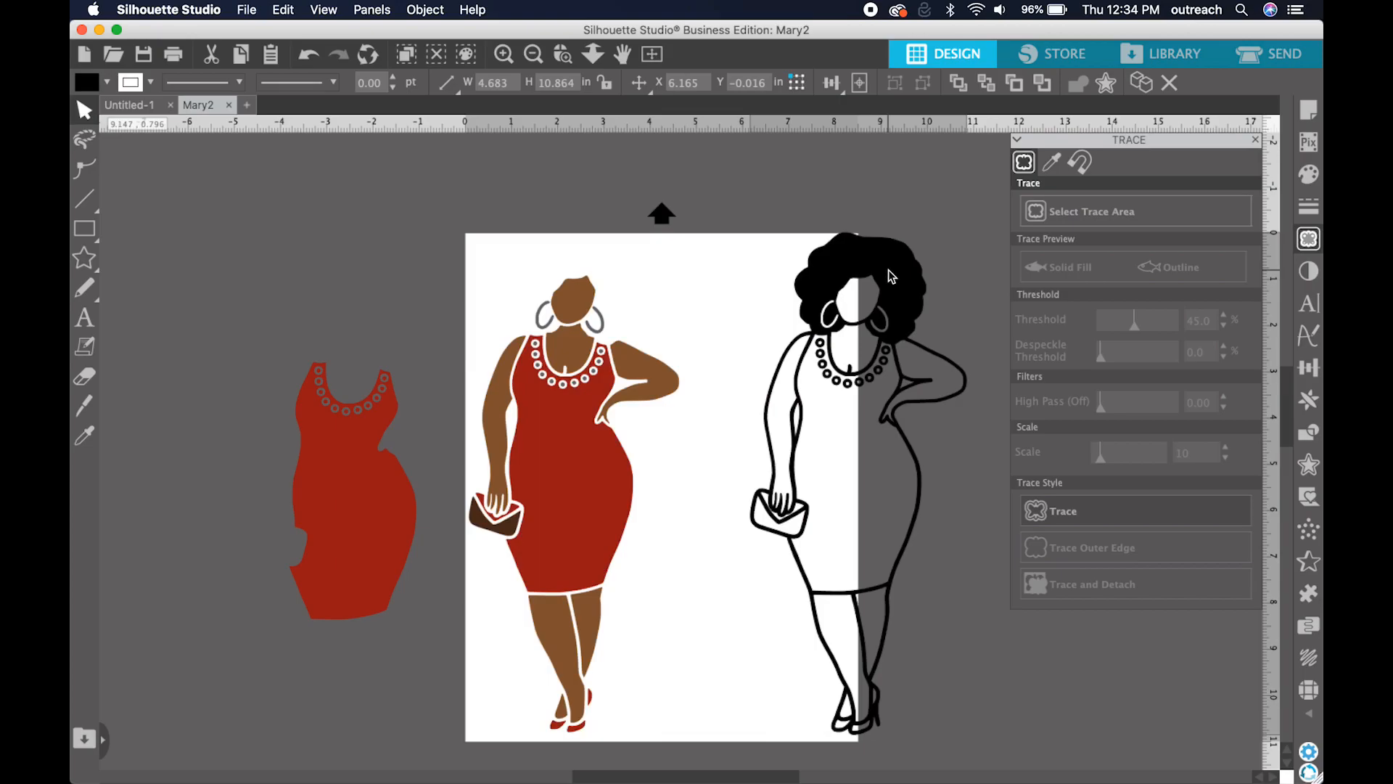
{"action": "left_click", "coordinate": [704, 693]}
Group all the coloured parts of the figure and move the black line drawing back over them
{"action": "left_click_drag", "start_coordinate": [685, 724], "coordinate": [482, 248]}
{"action": "right_click", "coordinate": [595, 352]}
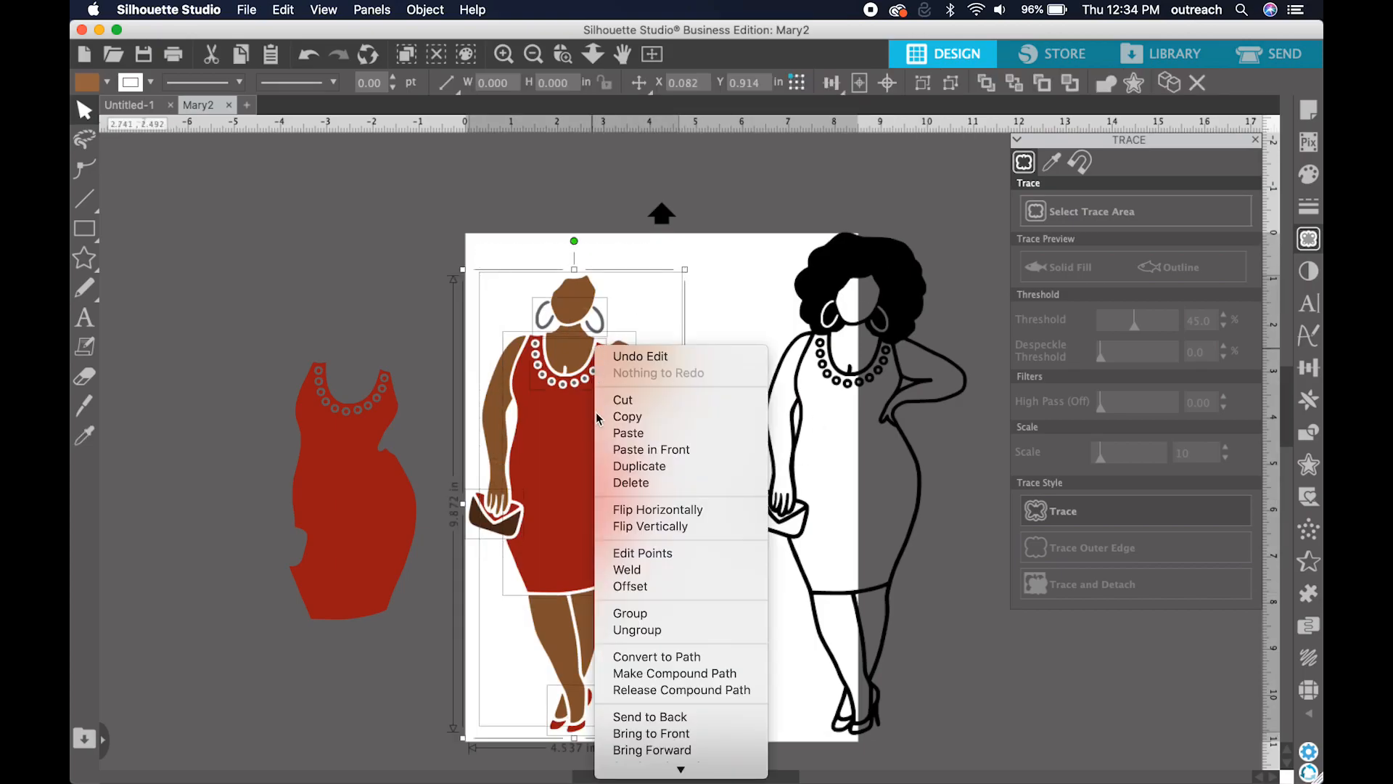
{"action": "left_click", "coordinate": [632, 619]}
{"action": "left_click_drag", "start_coordinate": [778, 501], "coordinate": [495, 495]}
{"action": "key", "text": "Escape"}
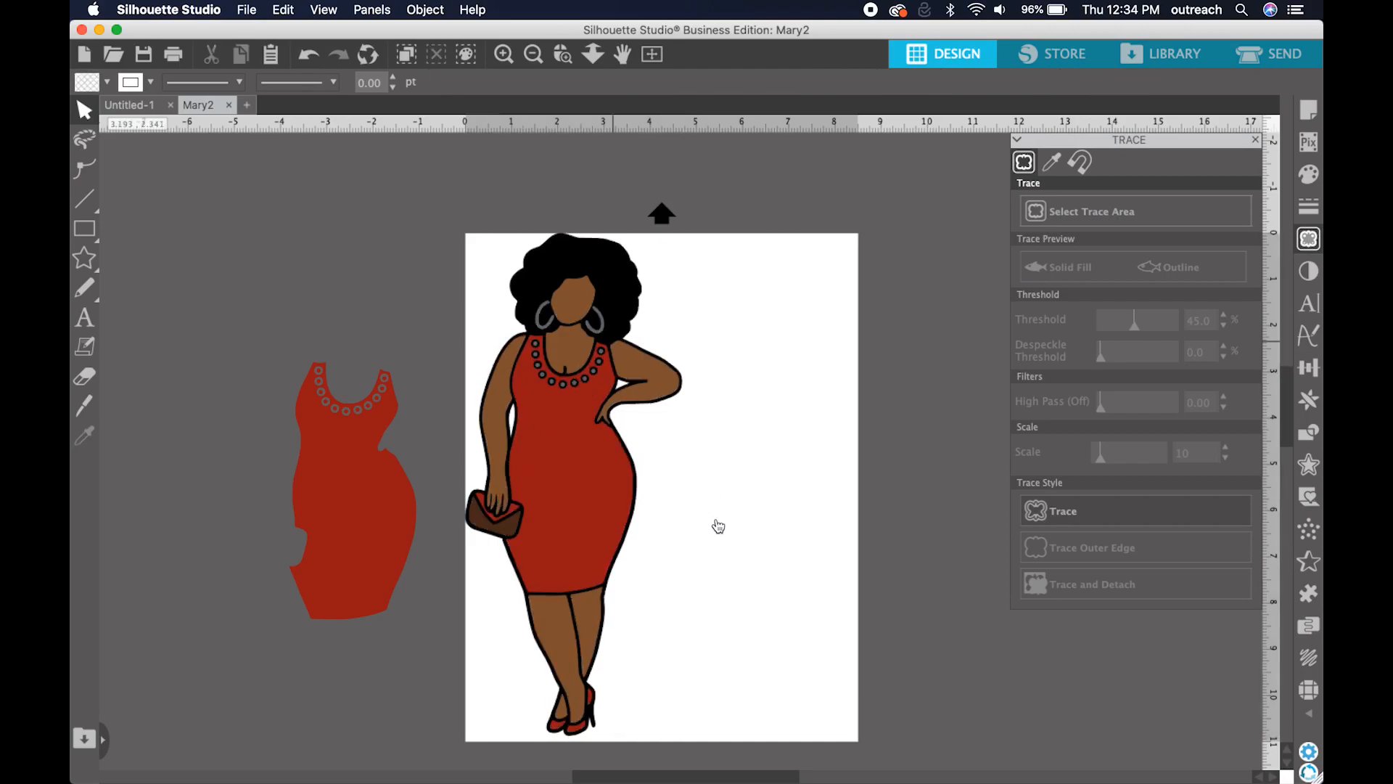